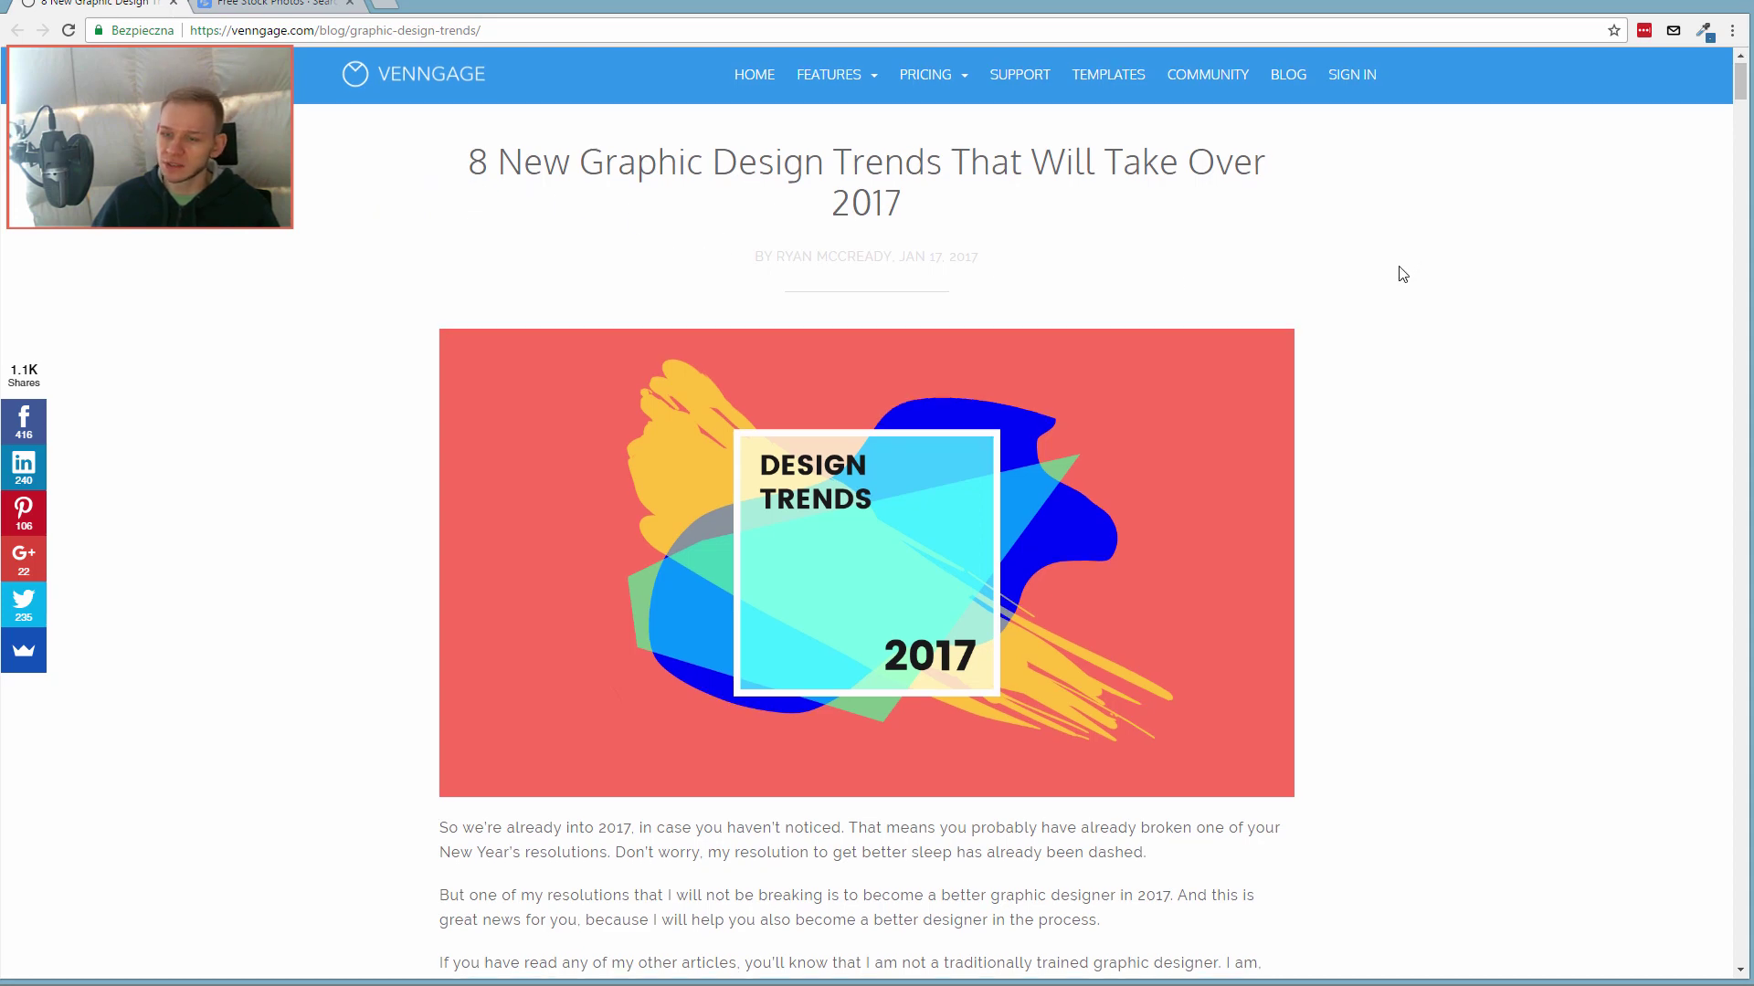
Read through Venngage's 2017 graphic design trends infographic, then go to the LibreStock free photos tab.
scroll(1402, 269, "down", 10)
scroll(1272, 497, "down", 2)
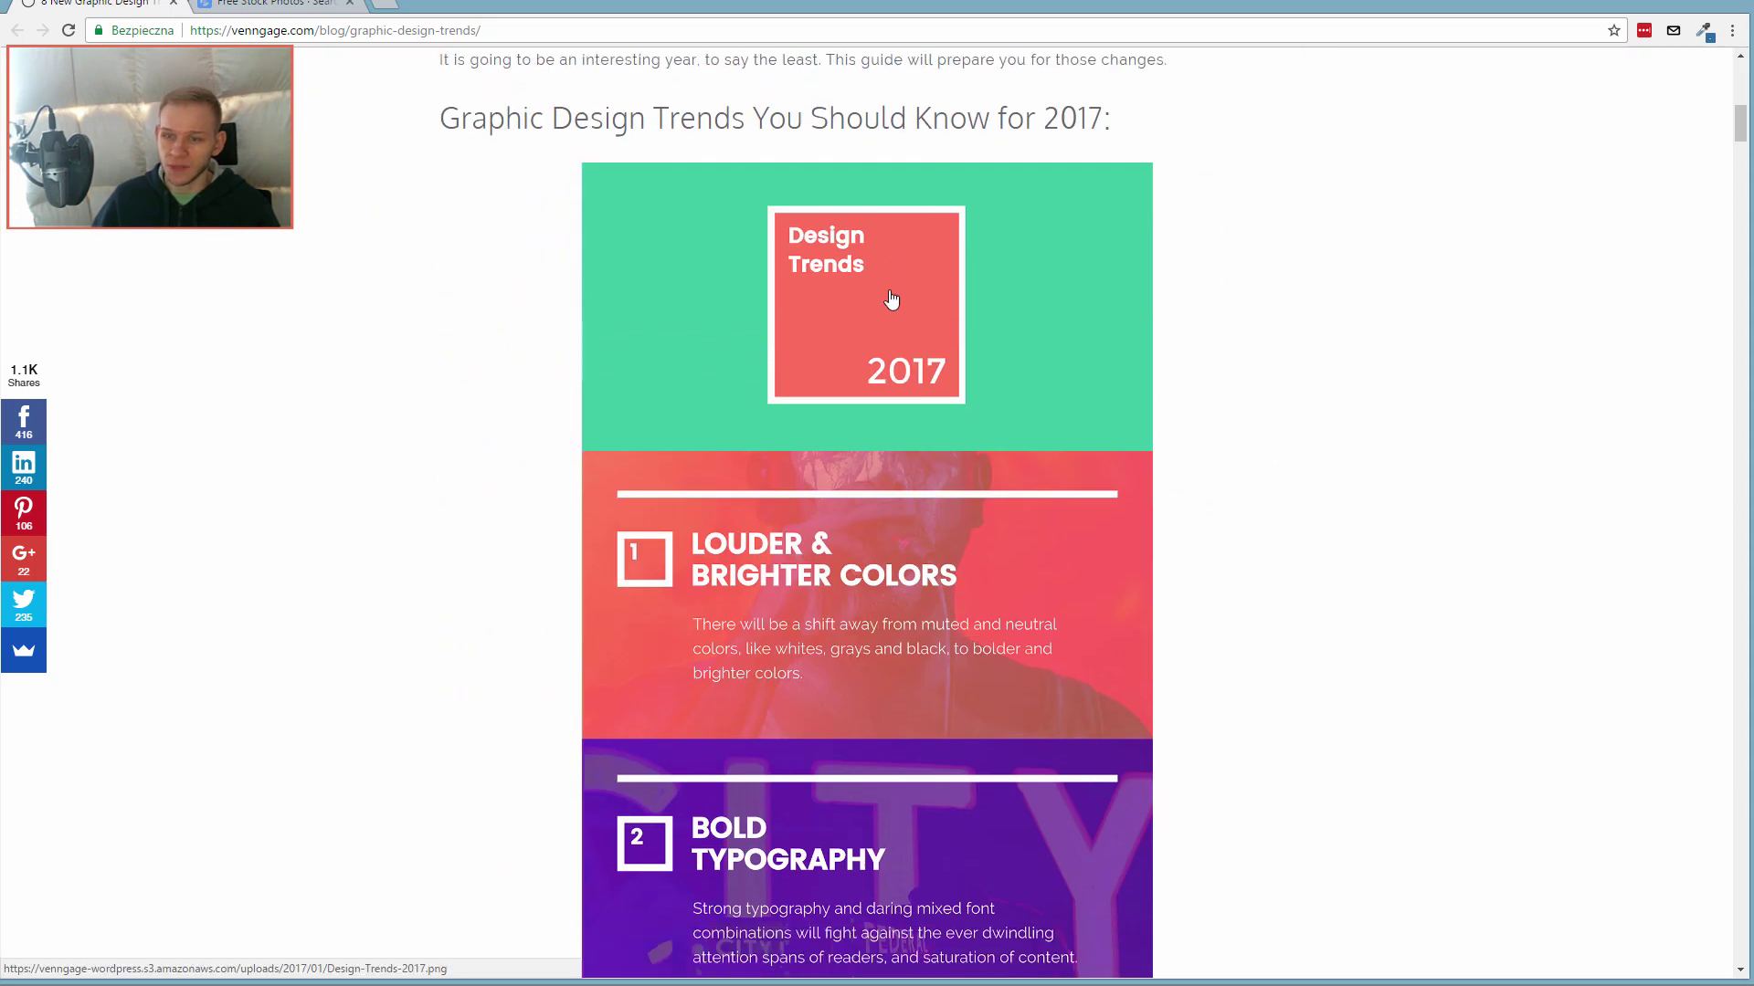
scroll(1108, 630, "down", 2)
scroll(1269, 375, "down", 8)
scroll(1287, 503, "up", 7)
scroll(1295, 525, "up", 3)
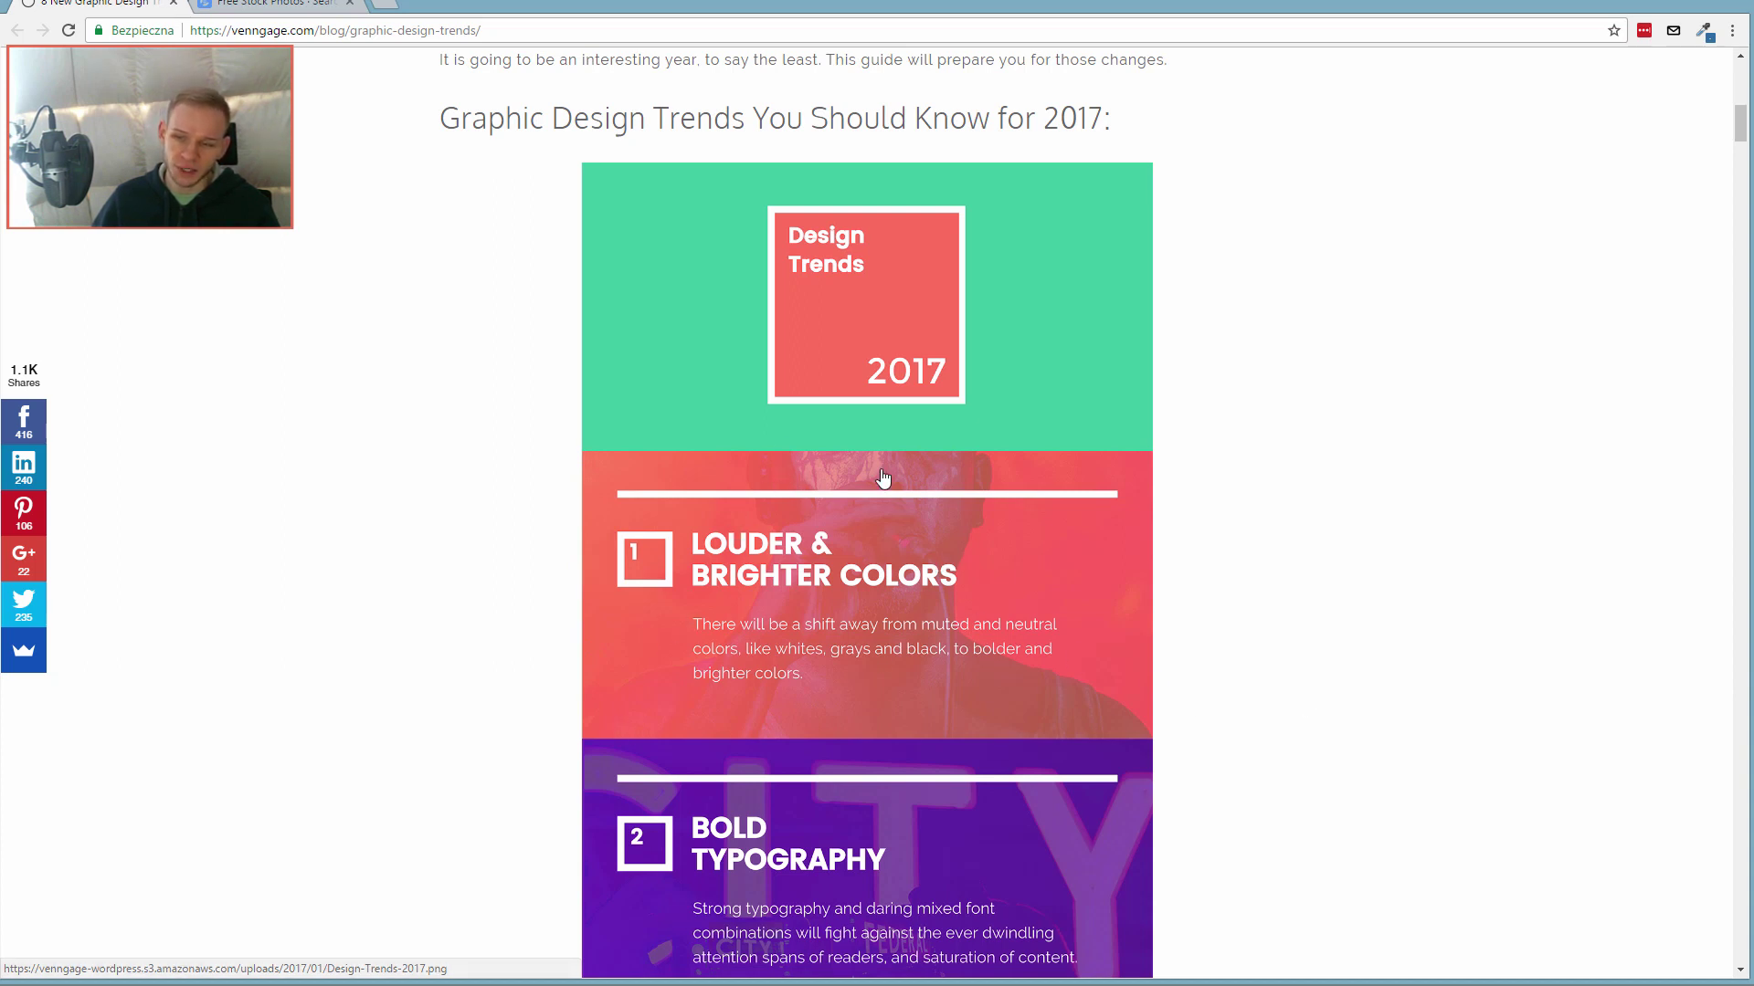
scroll(998, 688, "down", 2)
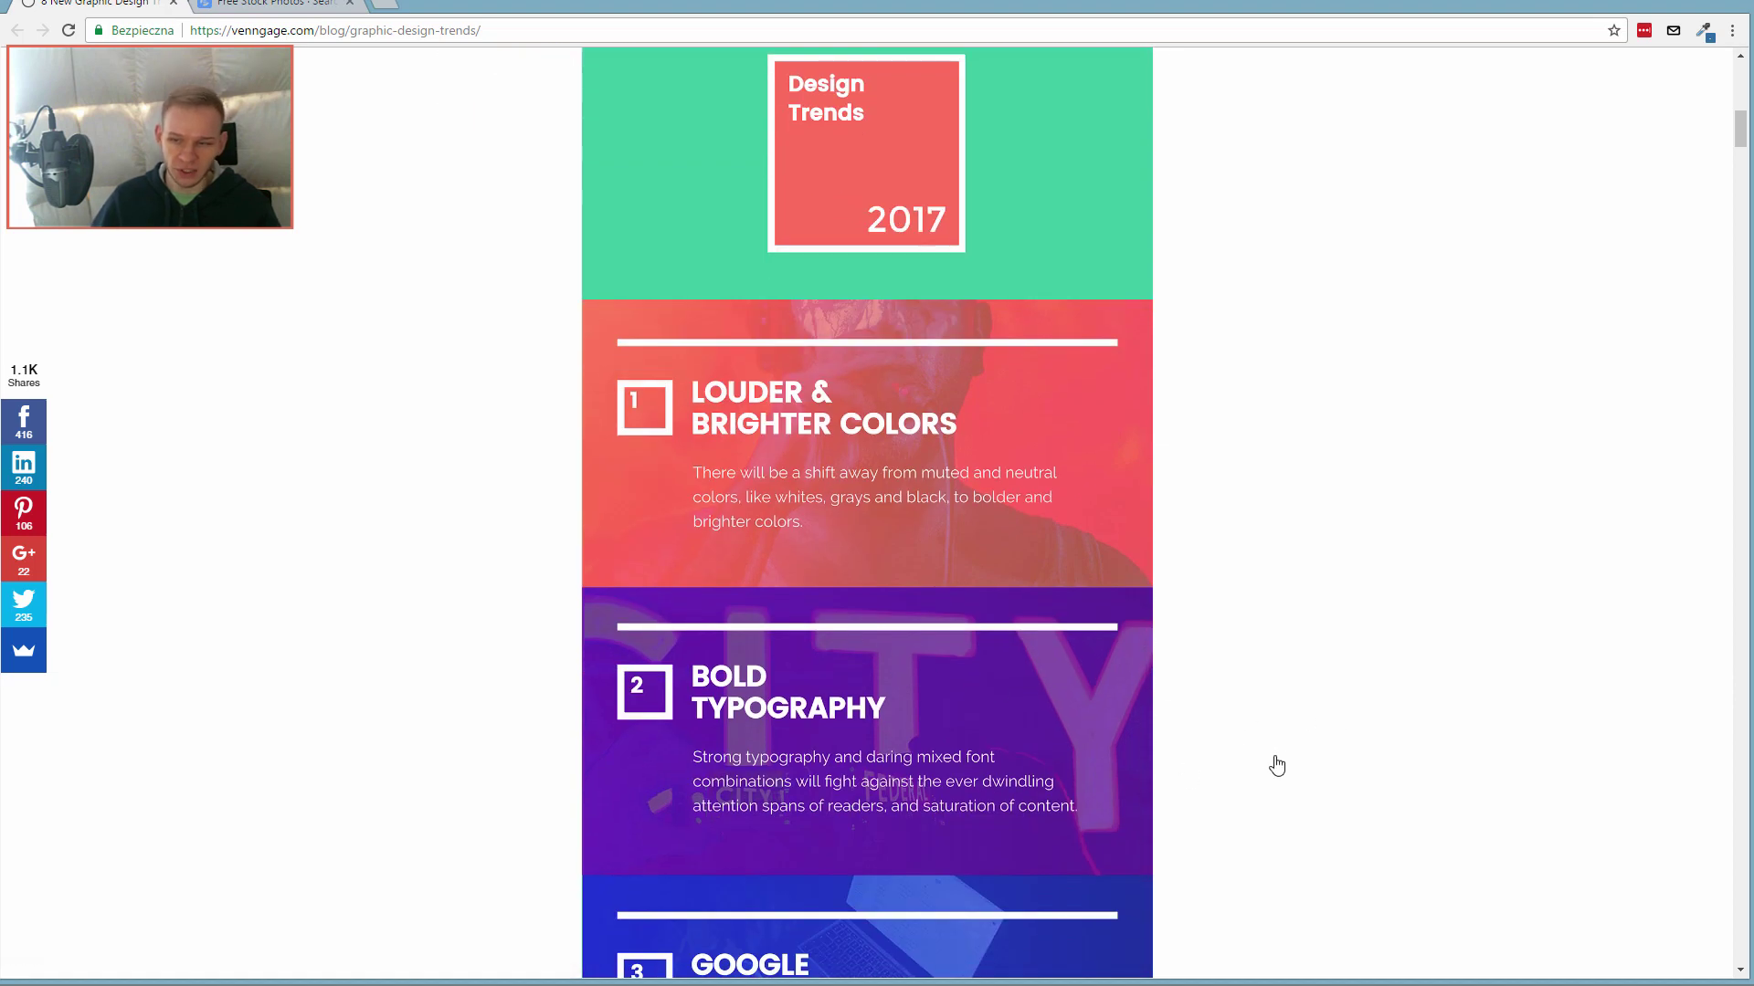
scroll(1325, 761, "up", 2)
left_click(259, 6)
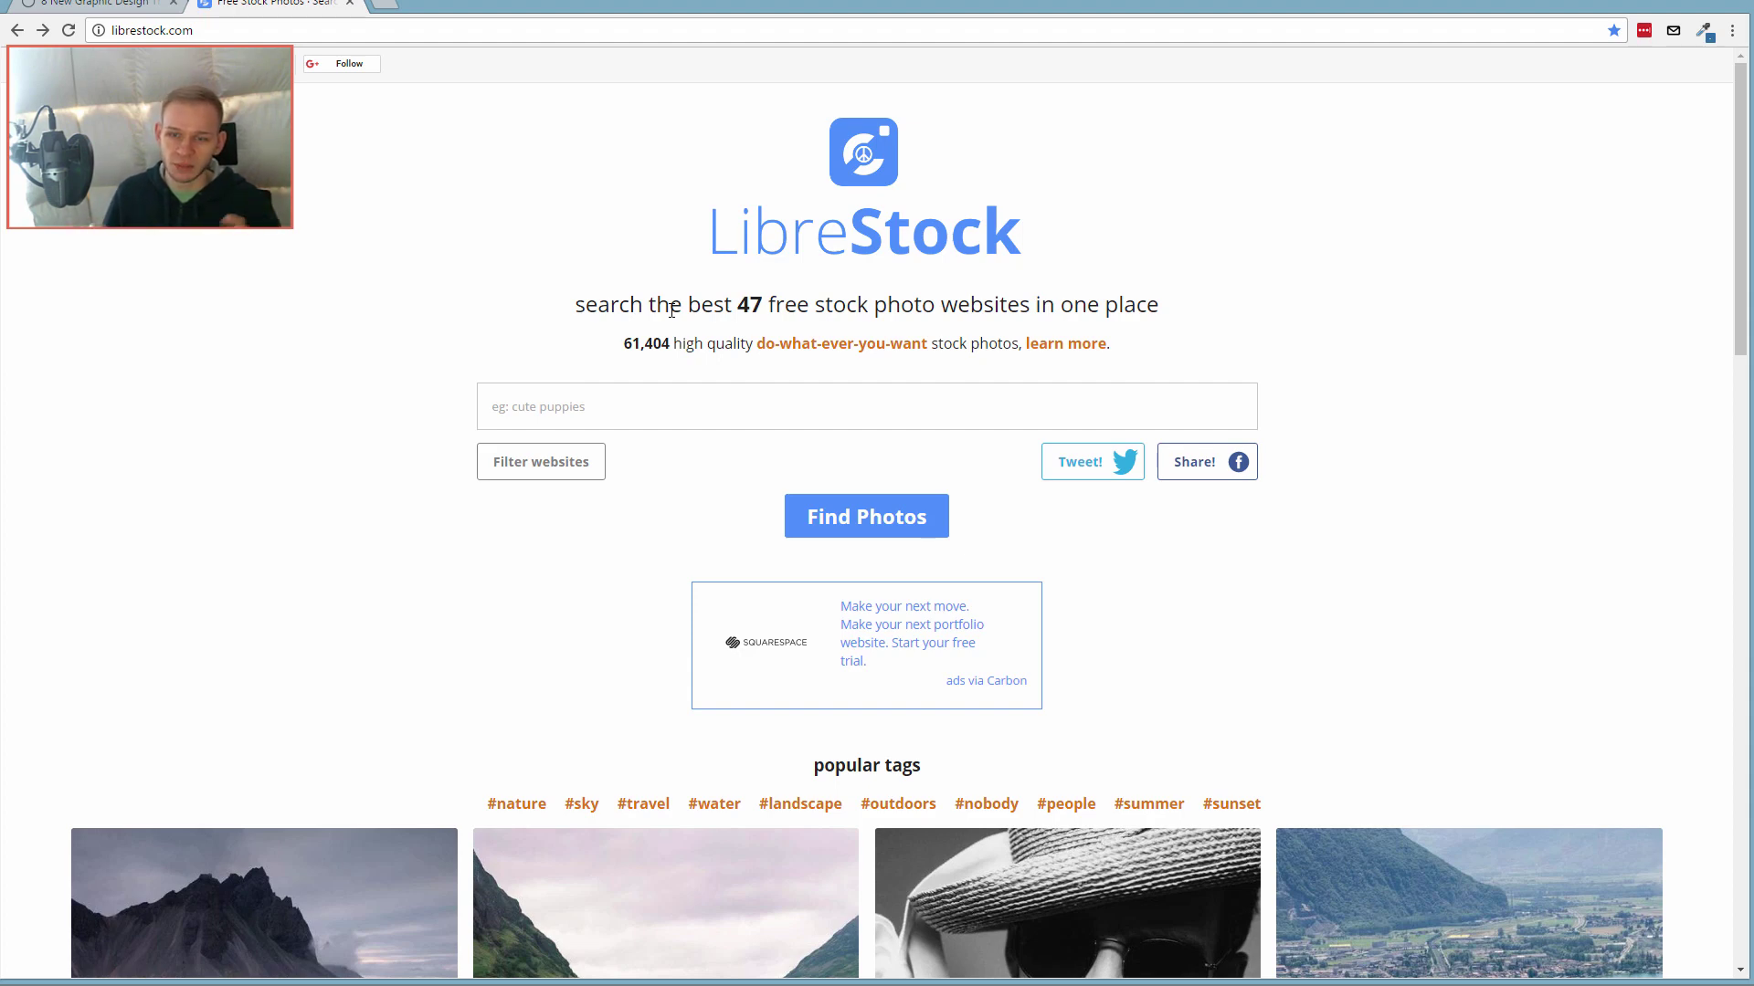
Search LibreStock for 'person' and open the sleeping-man-in-truck photo on Pixabay.
left_click(548, 402)
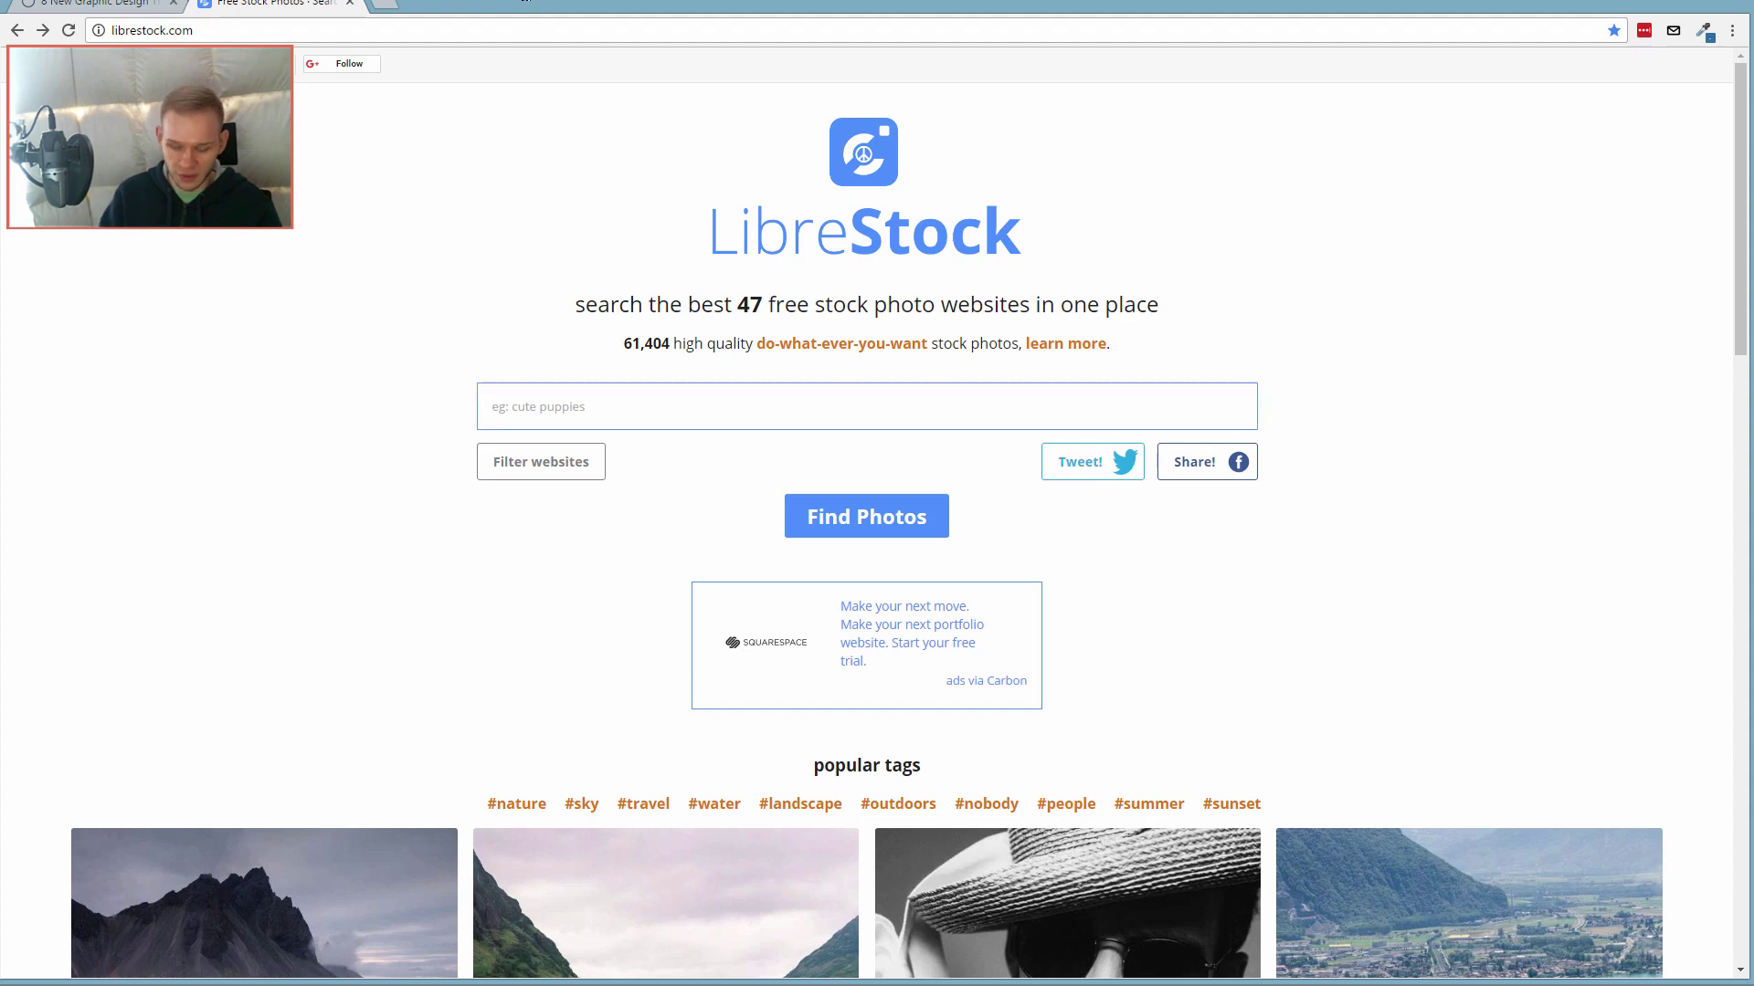
type("person")
key("Return")
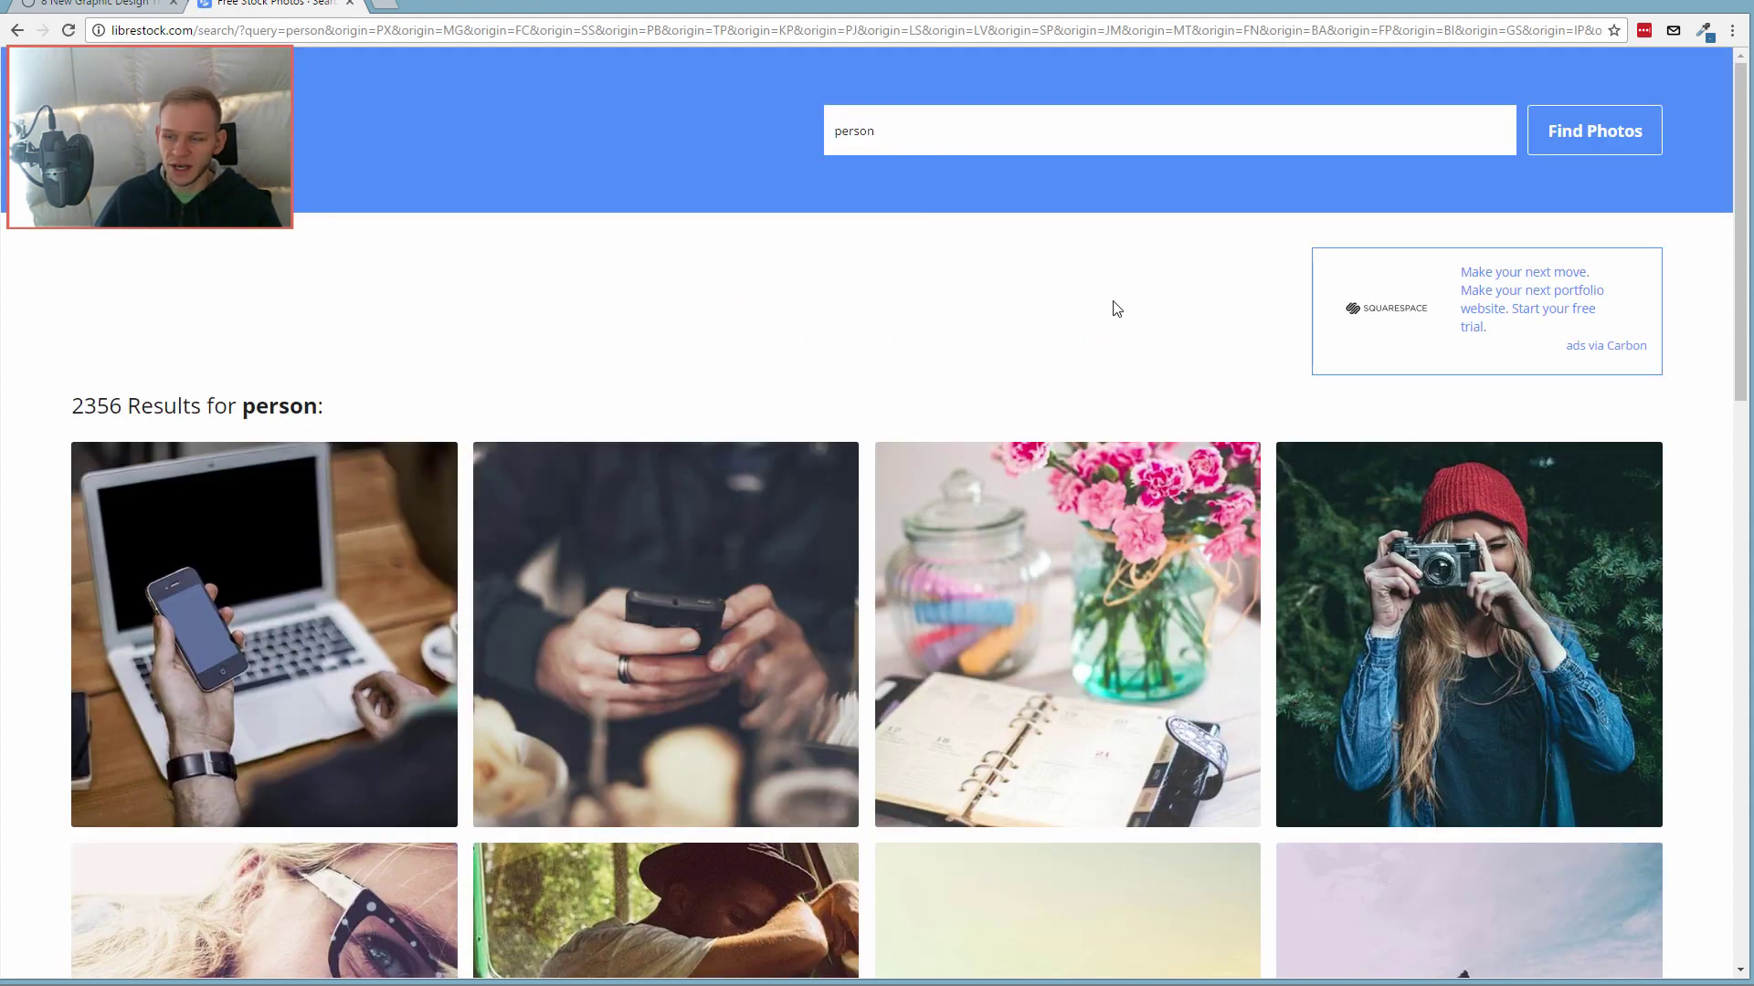
scroll(1115, 307, "down", 3)
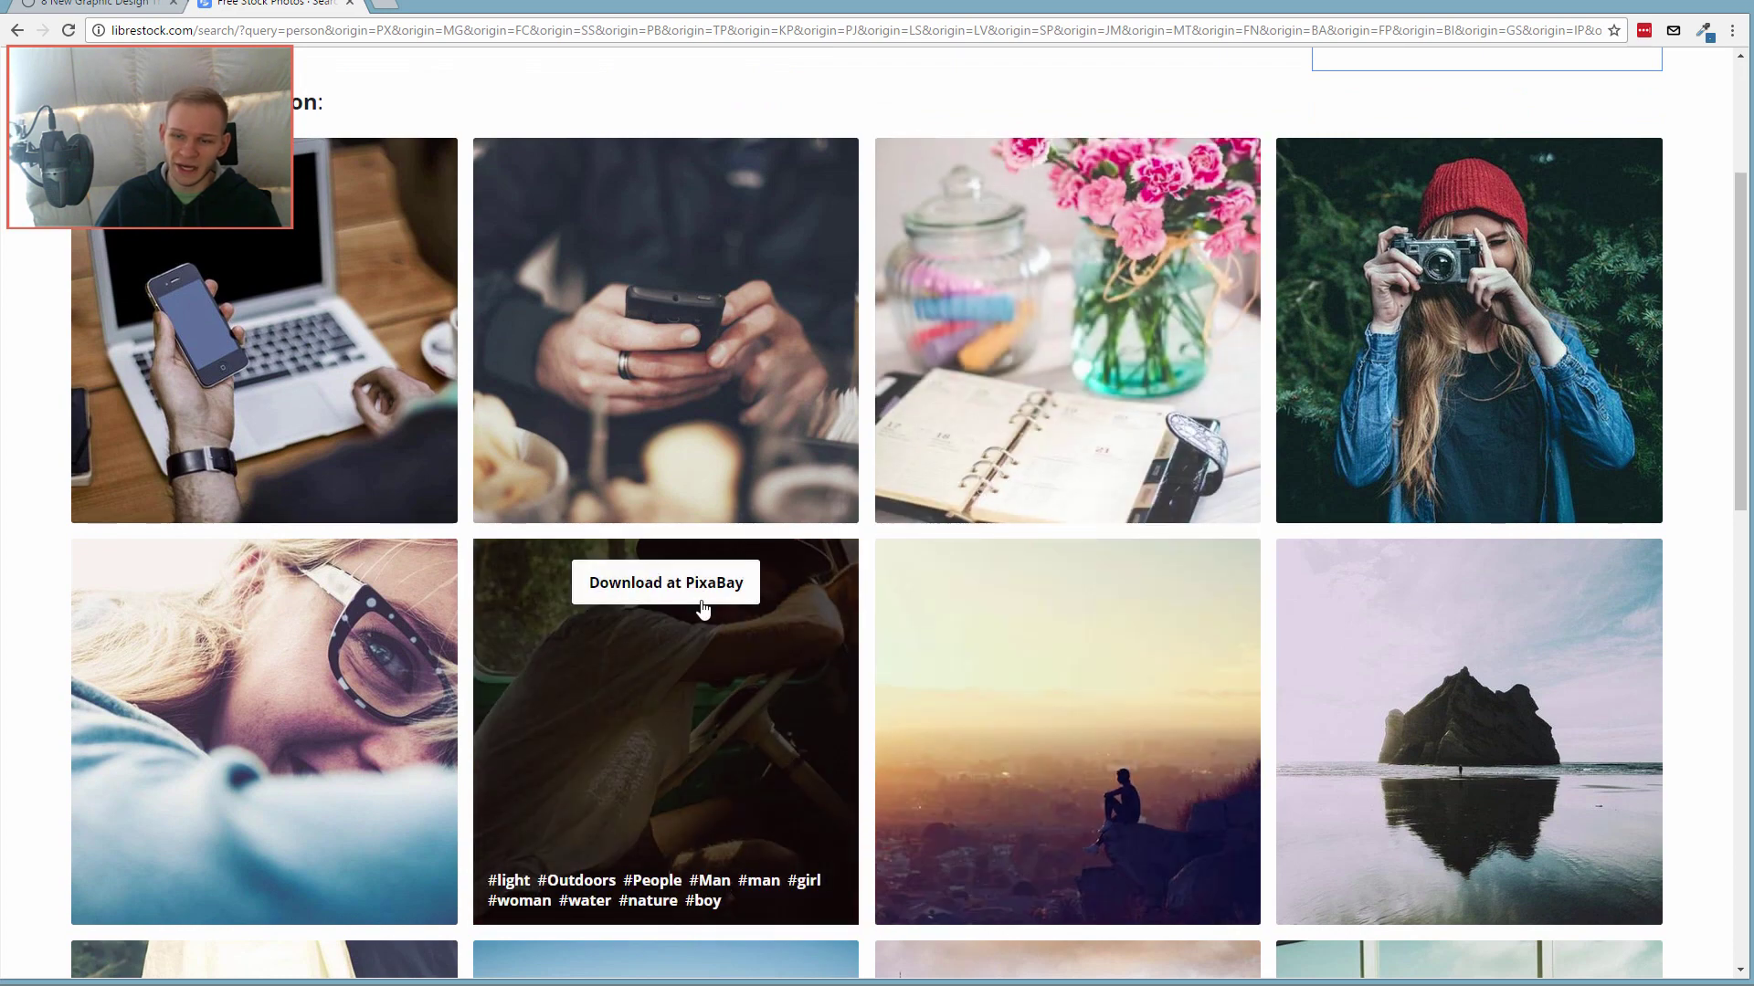
left_click(696, 587)
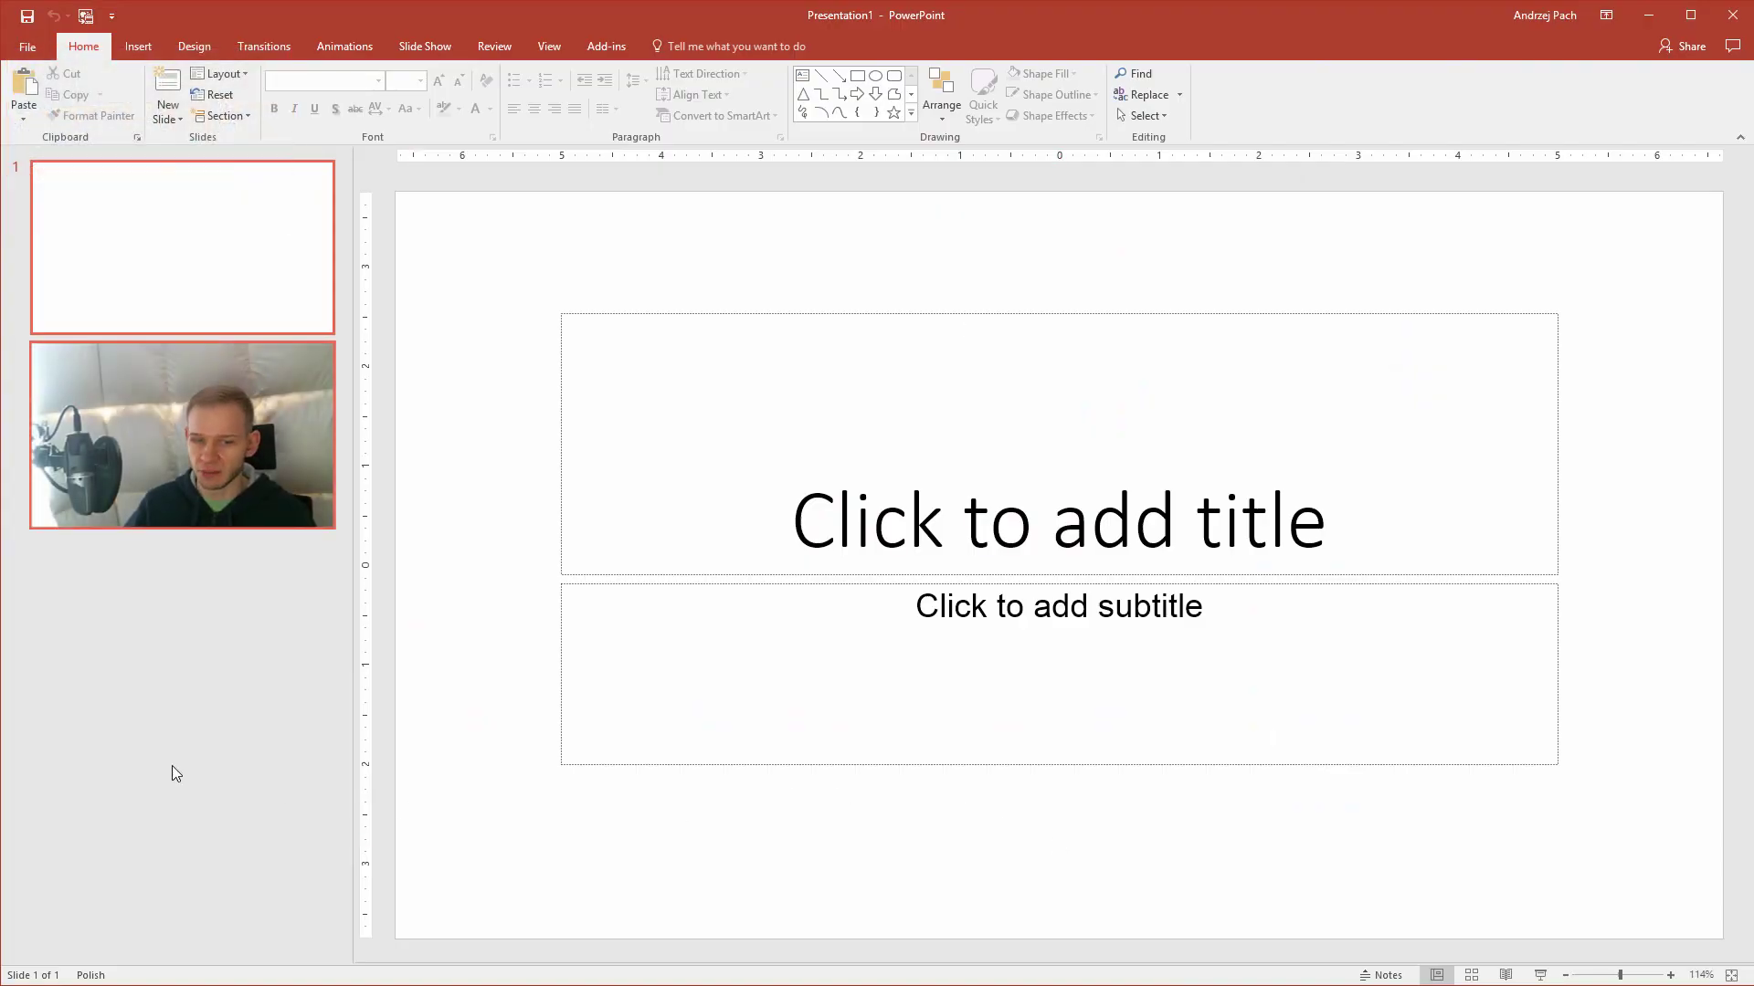
Delete the title and subtitle placeholders and drop the truck photo onto the slide without Design Ideas.
left_click_drag(512, 267, 1580, 866)
key("Delete")
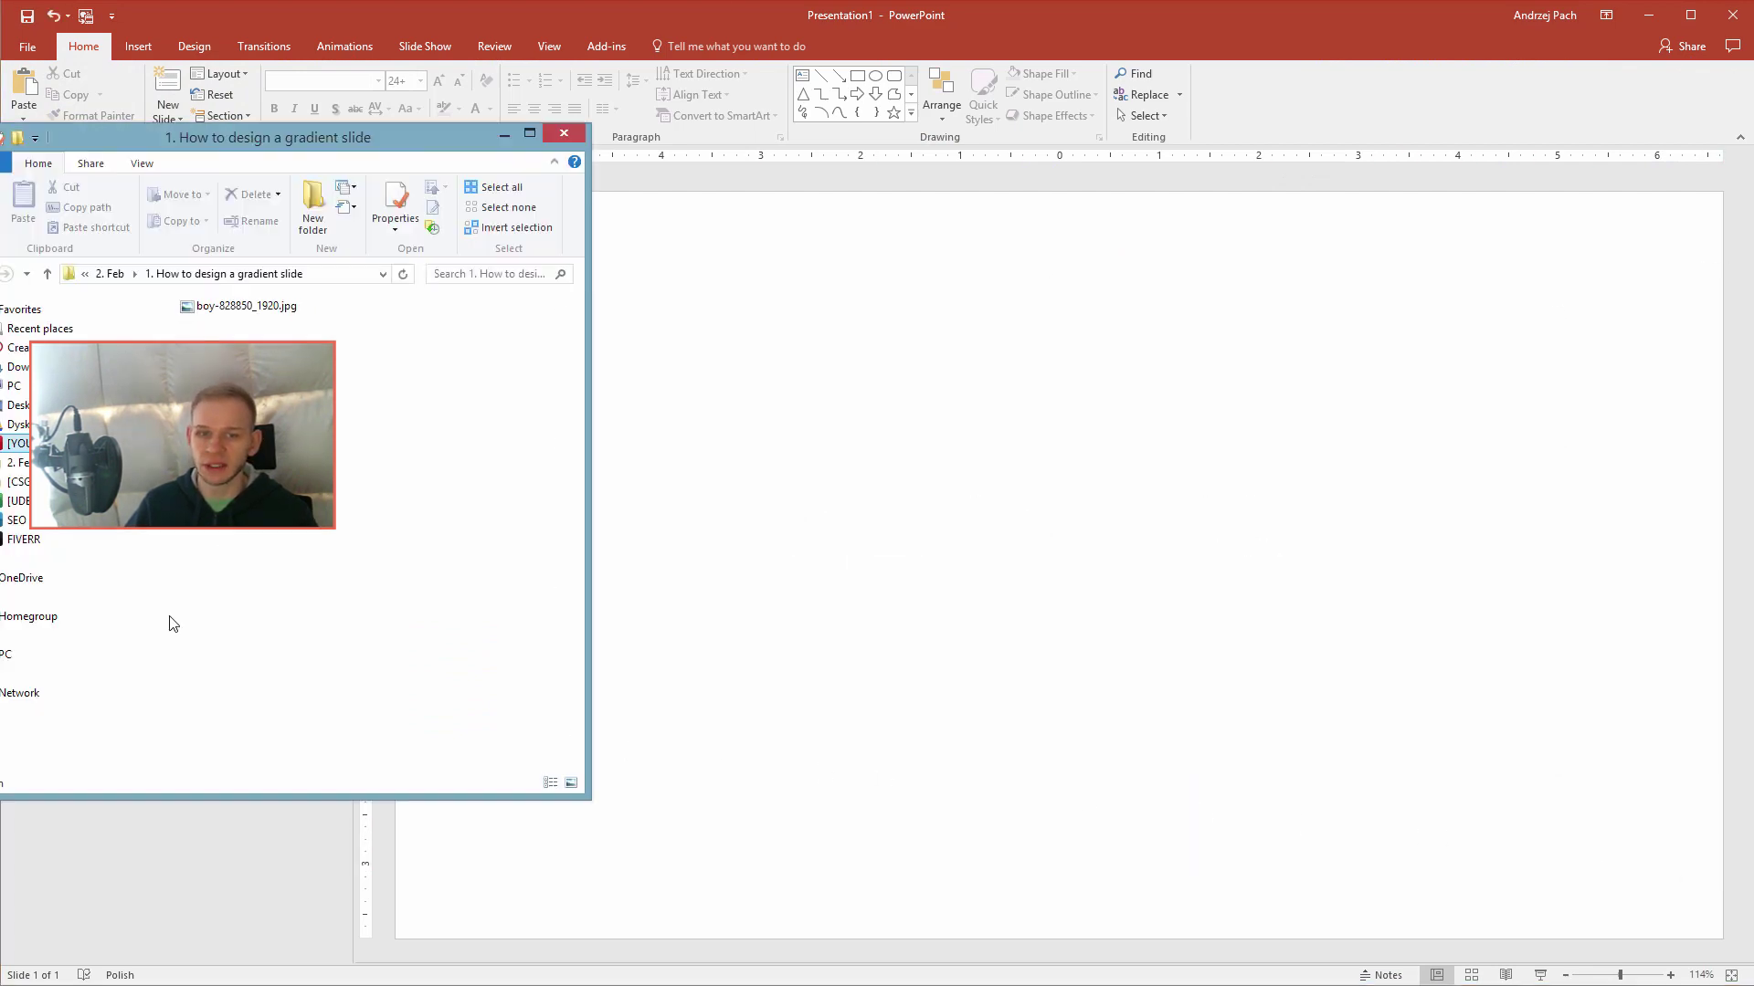
left_click_drag(242, 307, 974, 519)
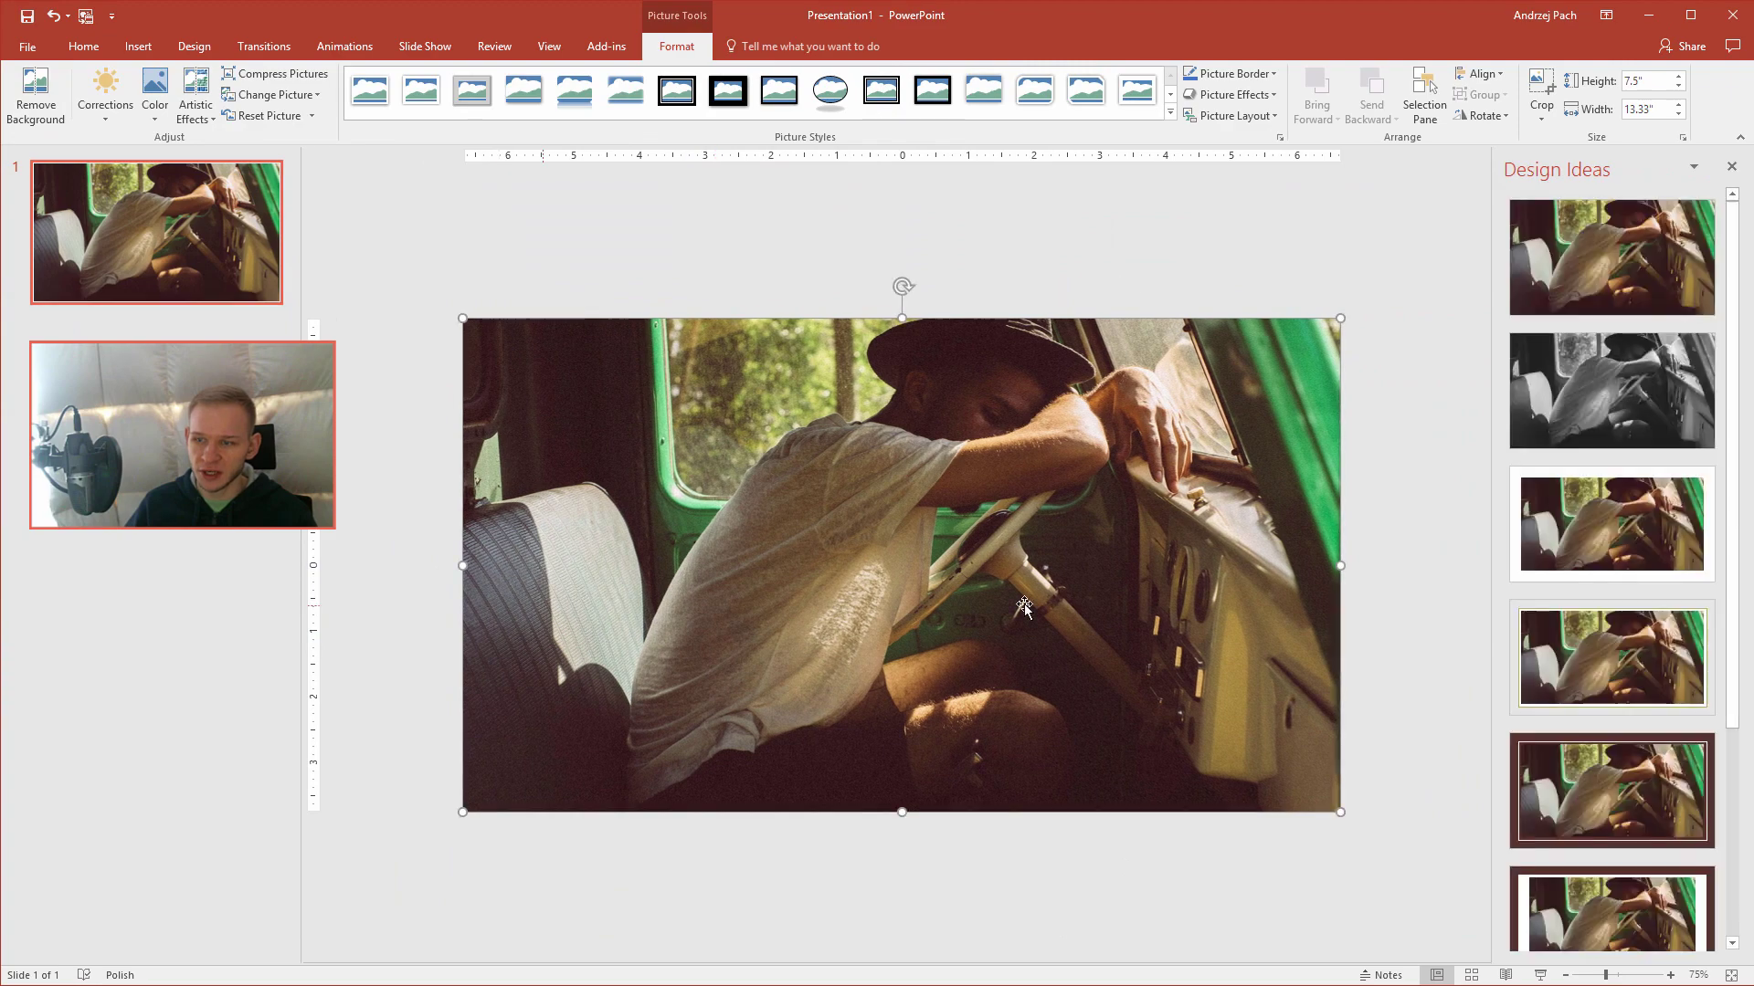
left_click(1416, 523)
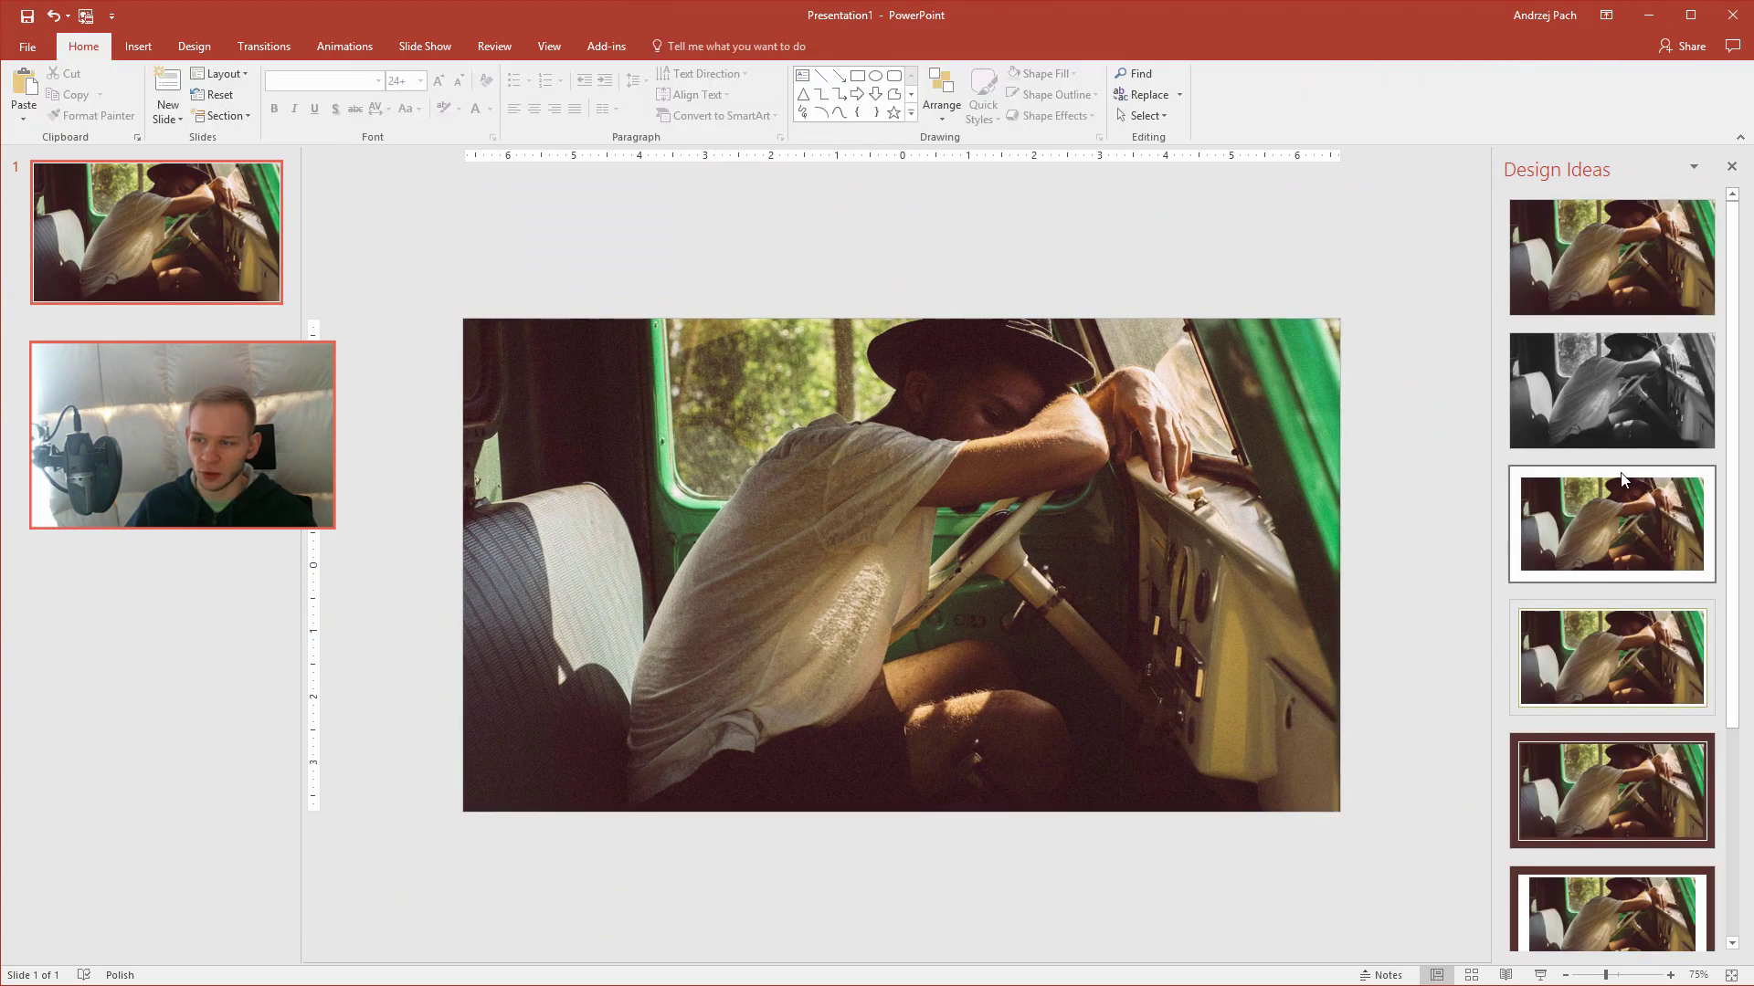
left_click(1731, 167)
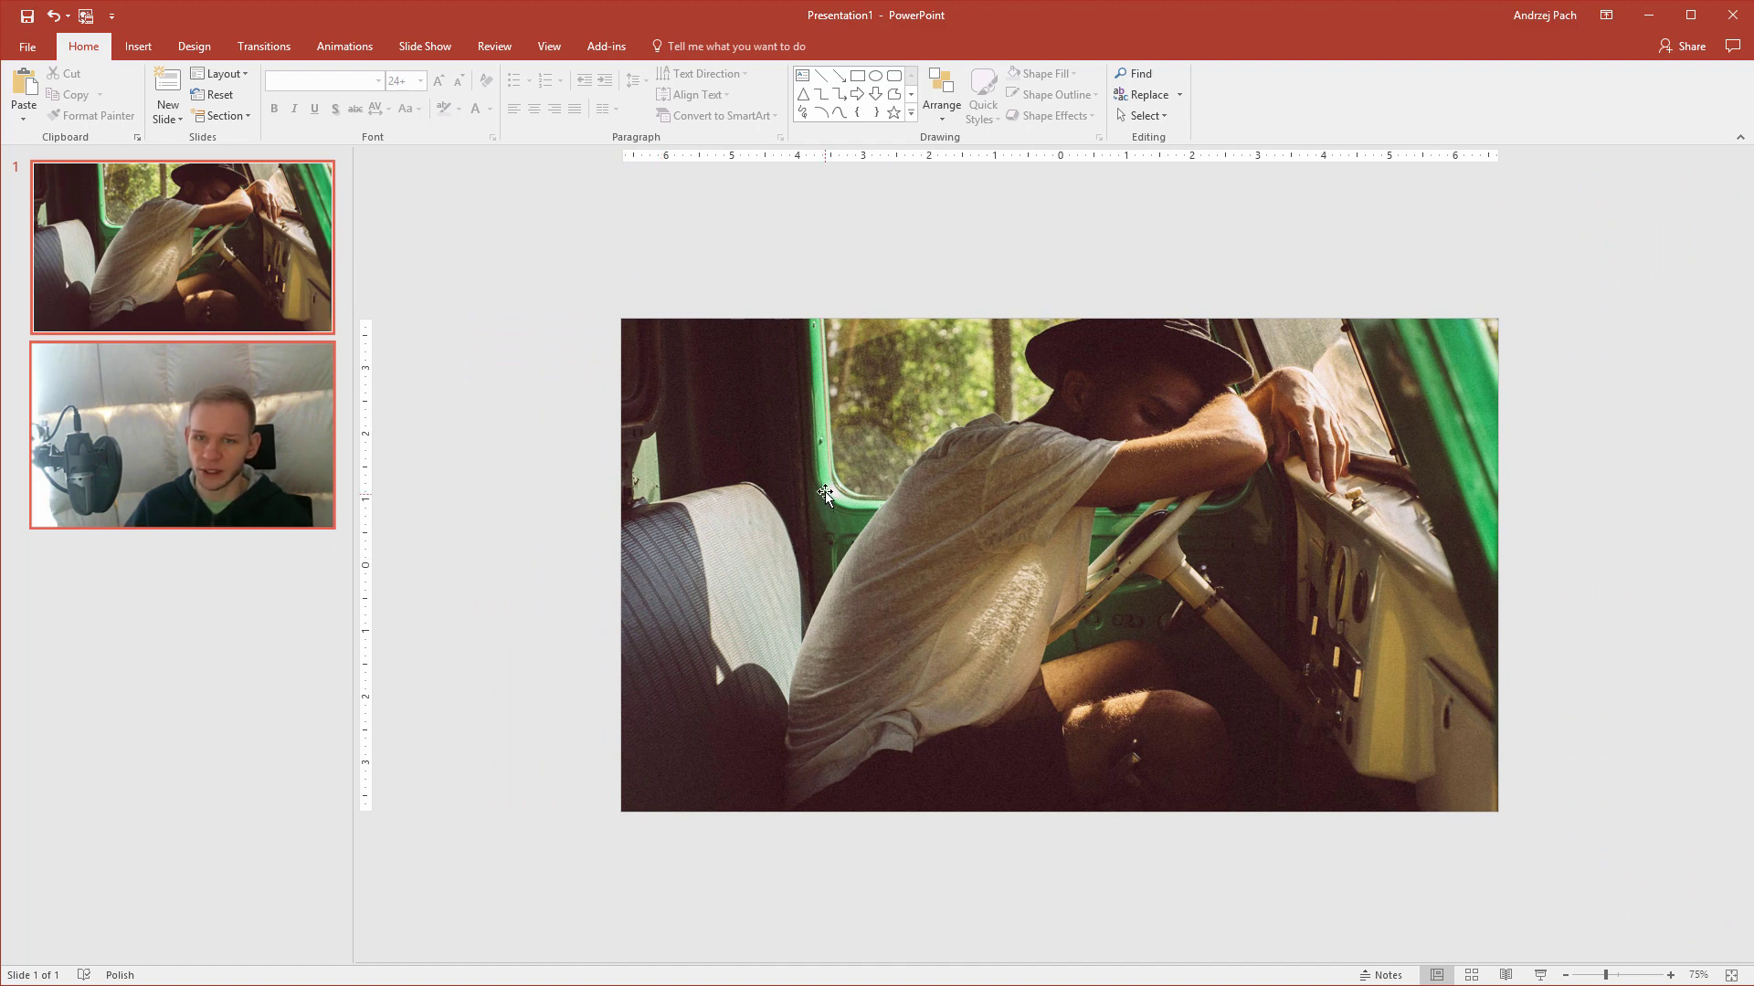
left_click(137, 47)
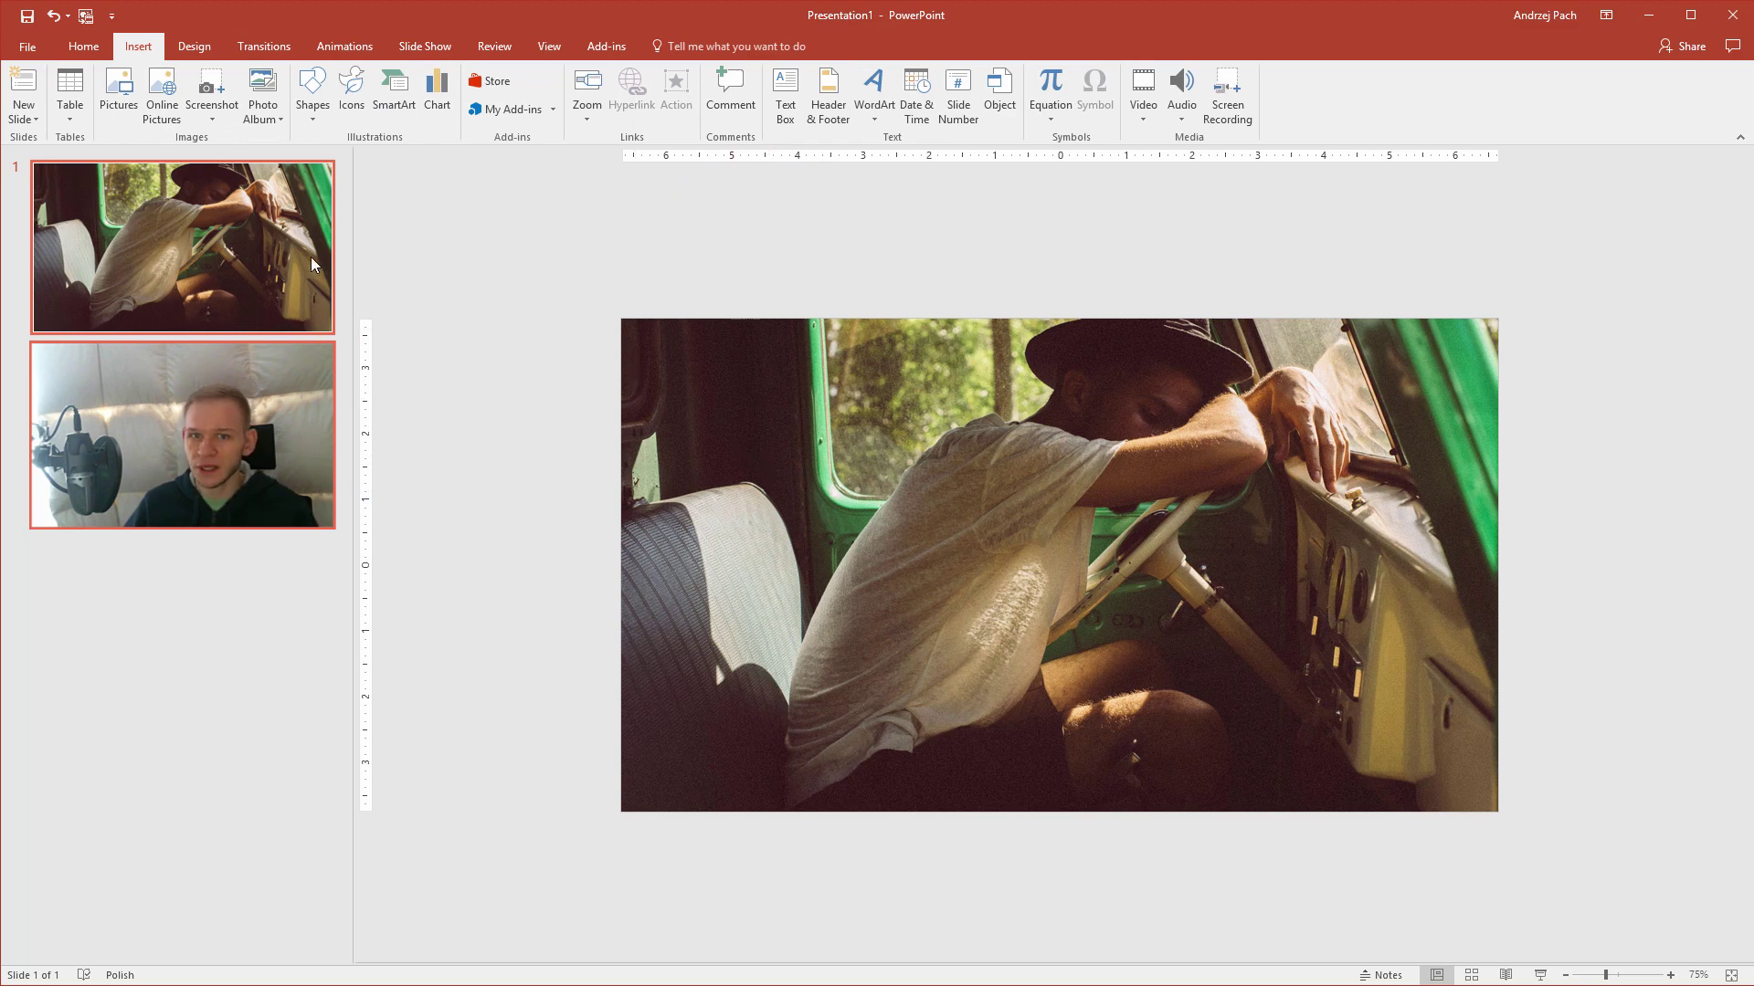
Draw a rectangle stretched to cover the whole slide and open its Format Shape settings.
left_click(311, 100)
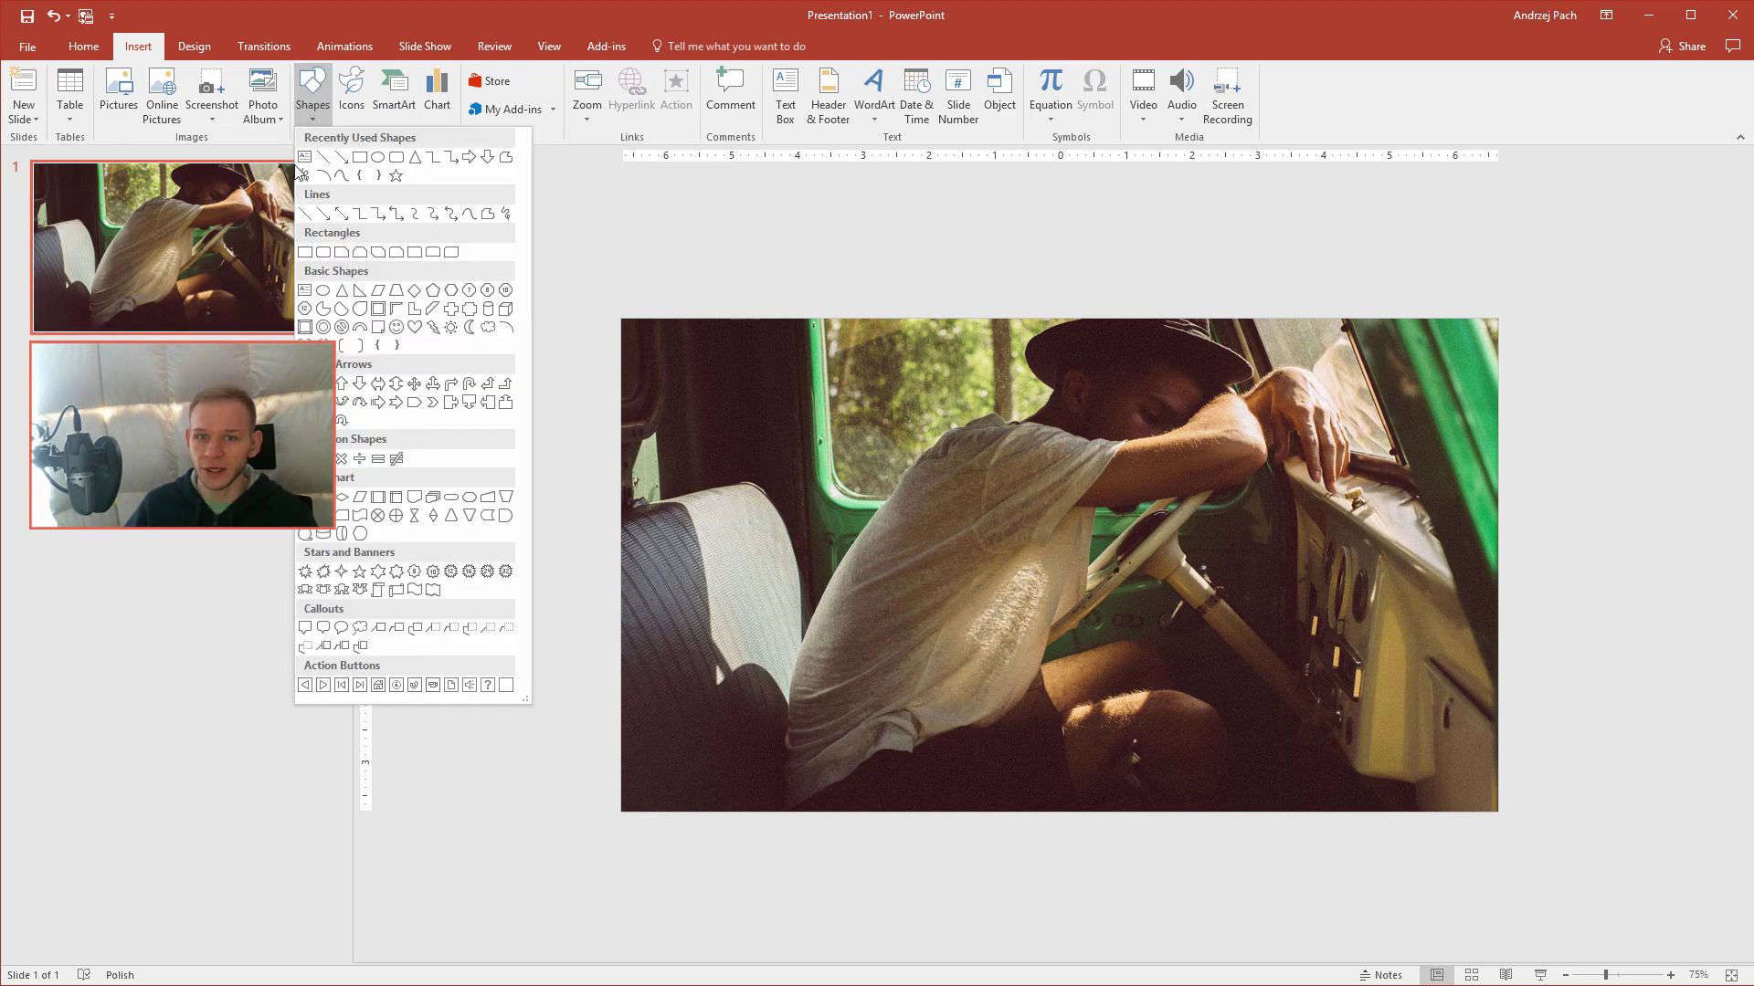
left_click(364, 158)
mouse_move(703, 386)
left_mouse_down()
mouse_move(1408, 715)
mouse_move(1461, 773)
left_mouse_up()
left_click_drag(703, 387, 622, 319)
left_click_drag(1461, 773, 1498, 812)
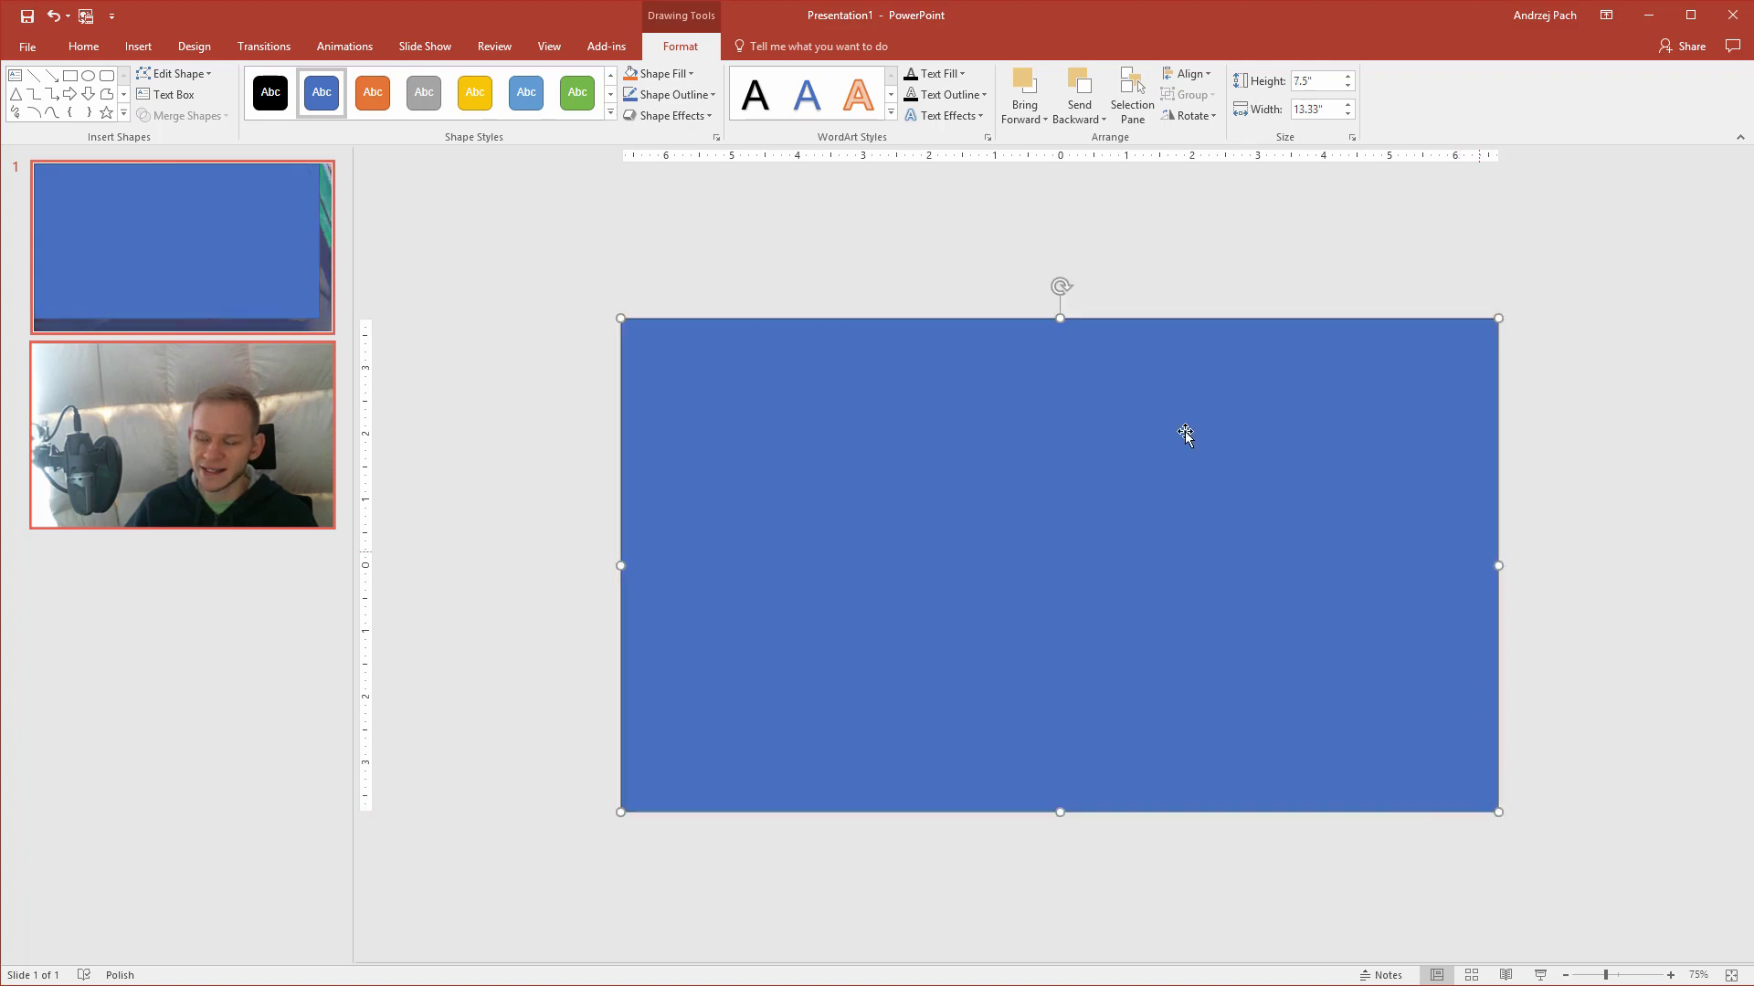
right_click(935, 439)
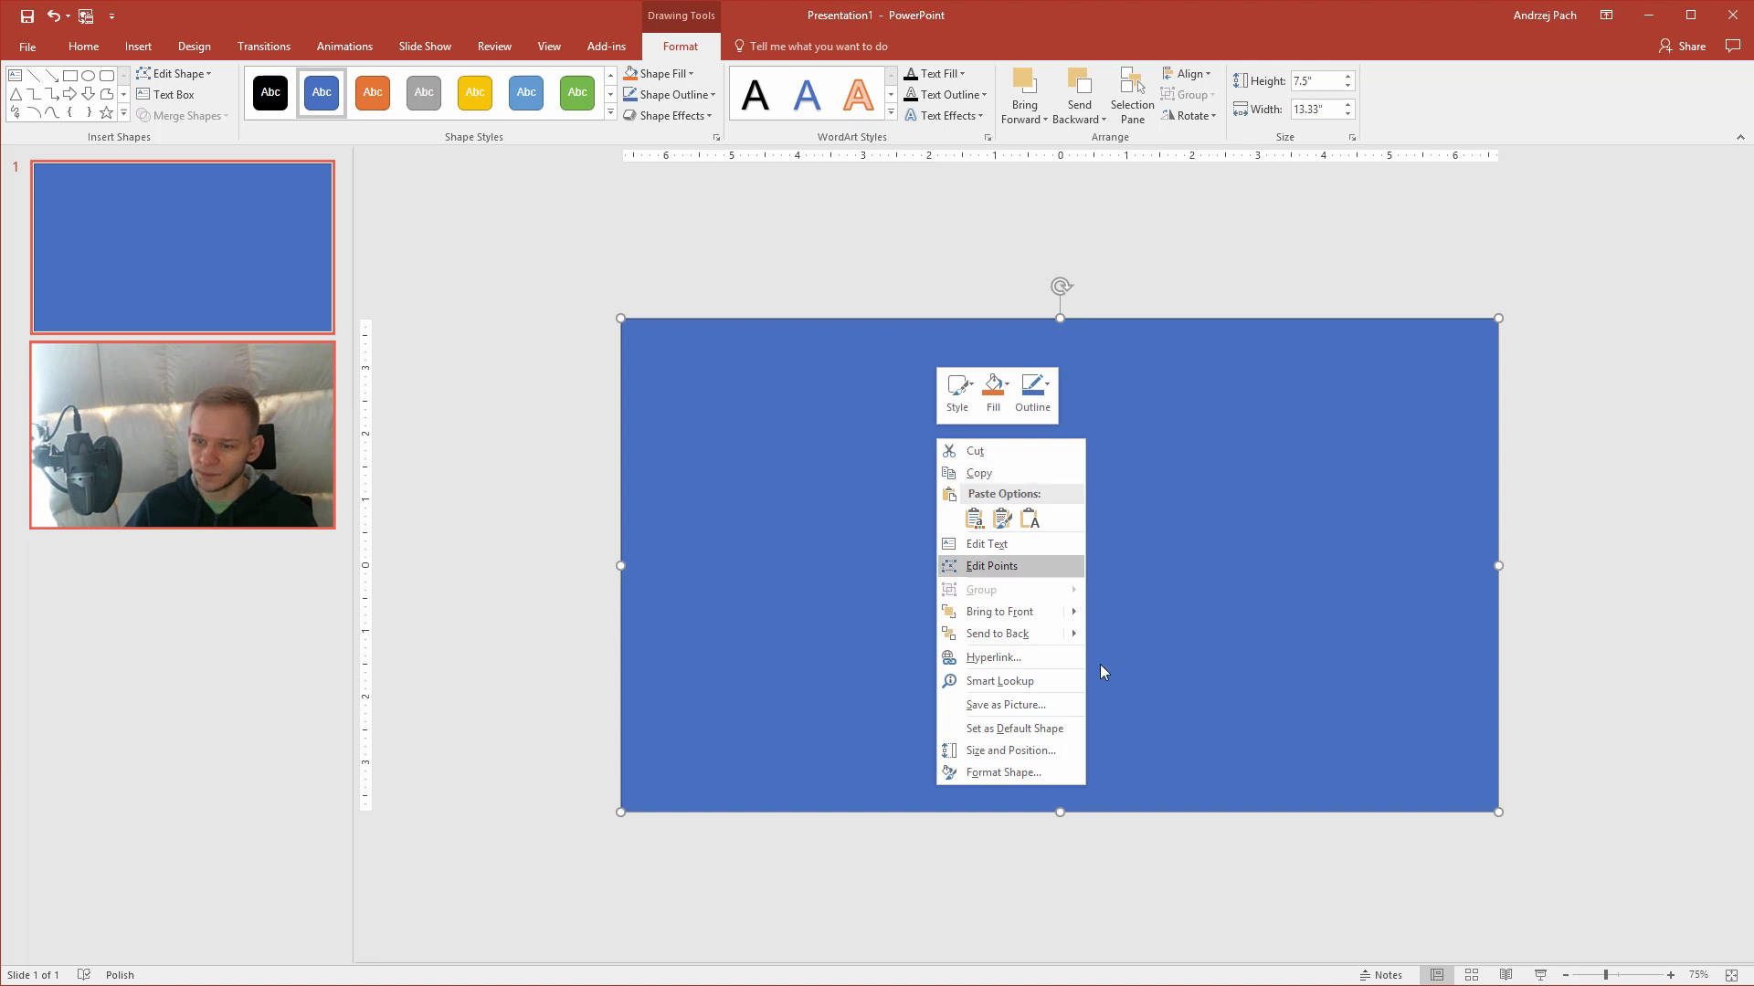
left_click(1017, 773)
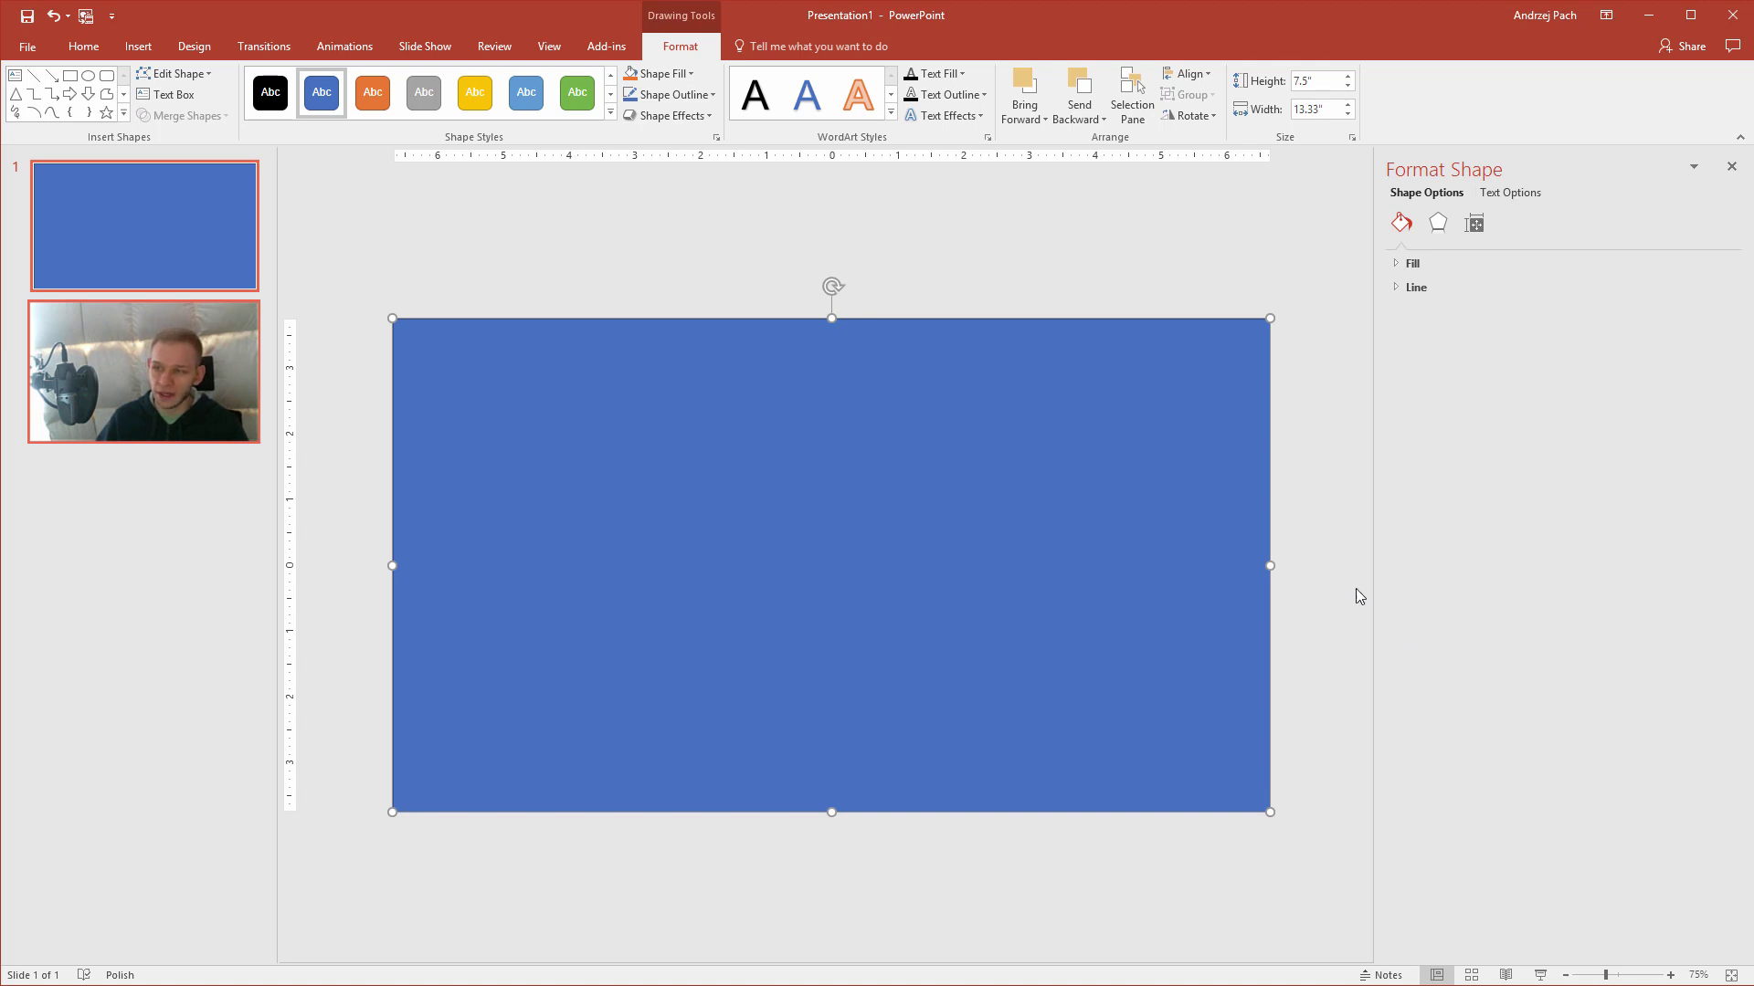
Give the rectangle a gradient fill and delete the 74% stop, leaving two stops.
left_click(1411, 264)
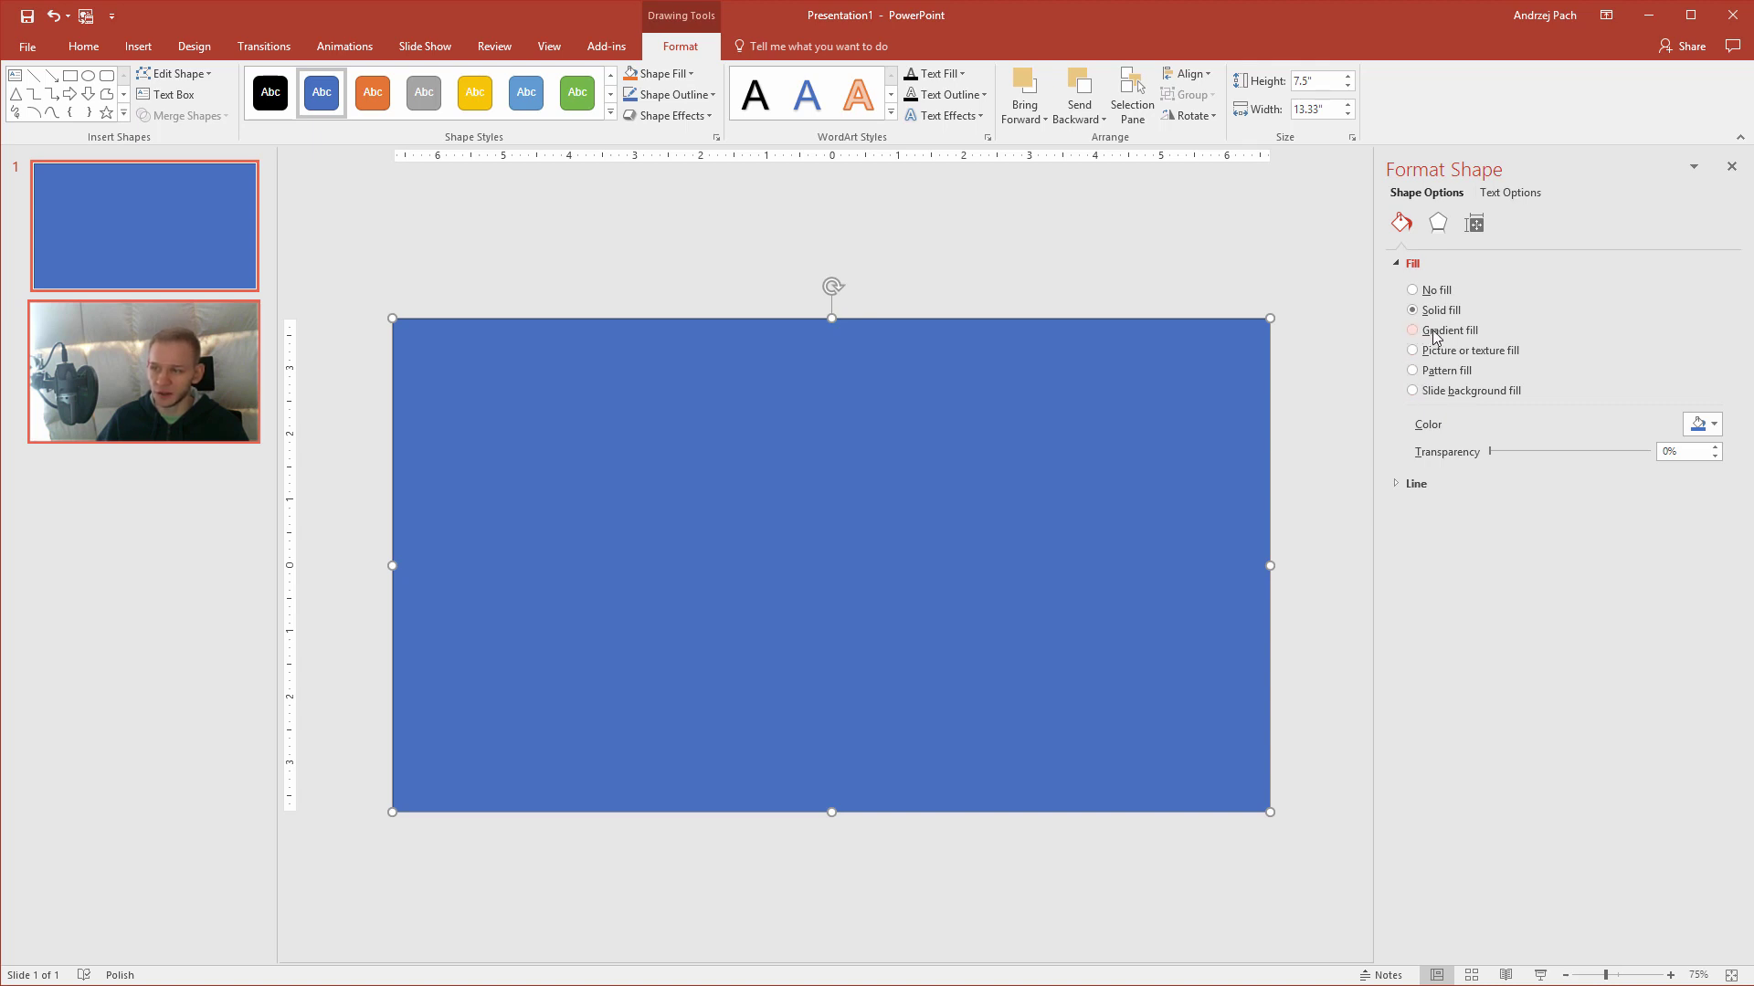
left_click(1413, 331)
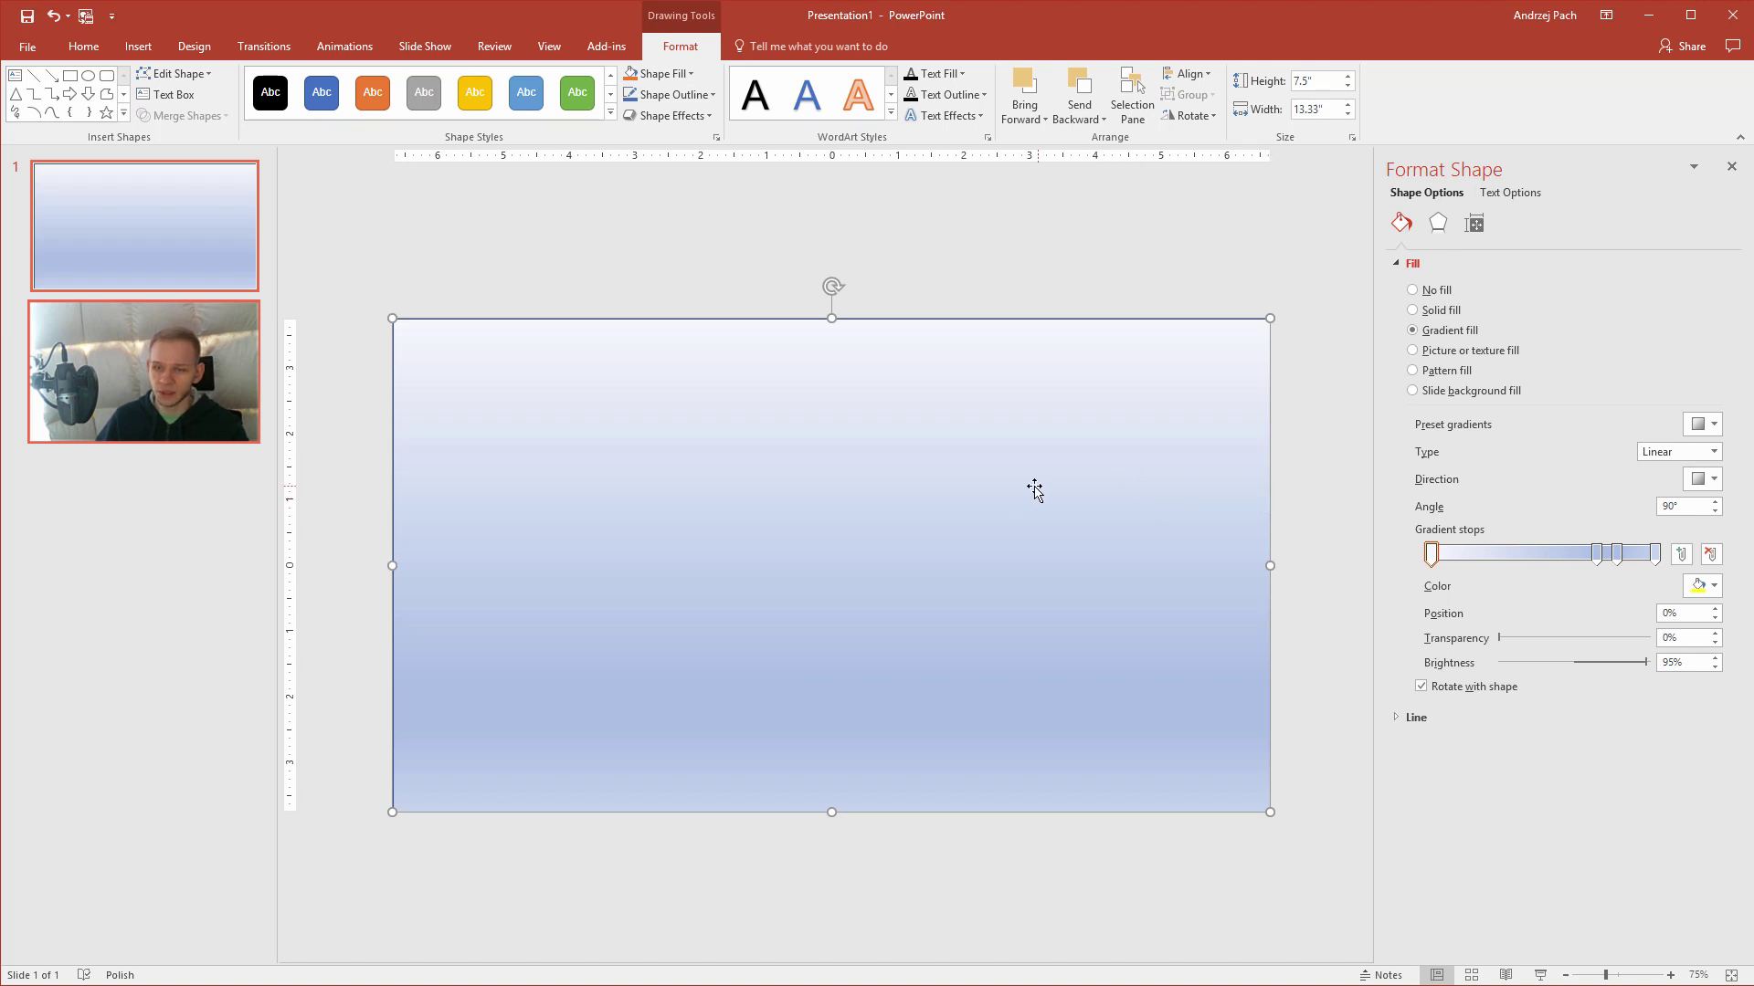
left_click(1597, 553)
key("Delete")
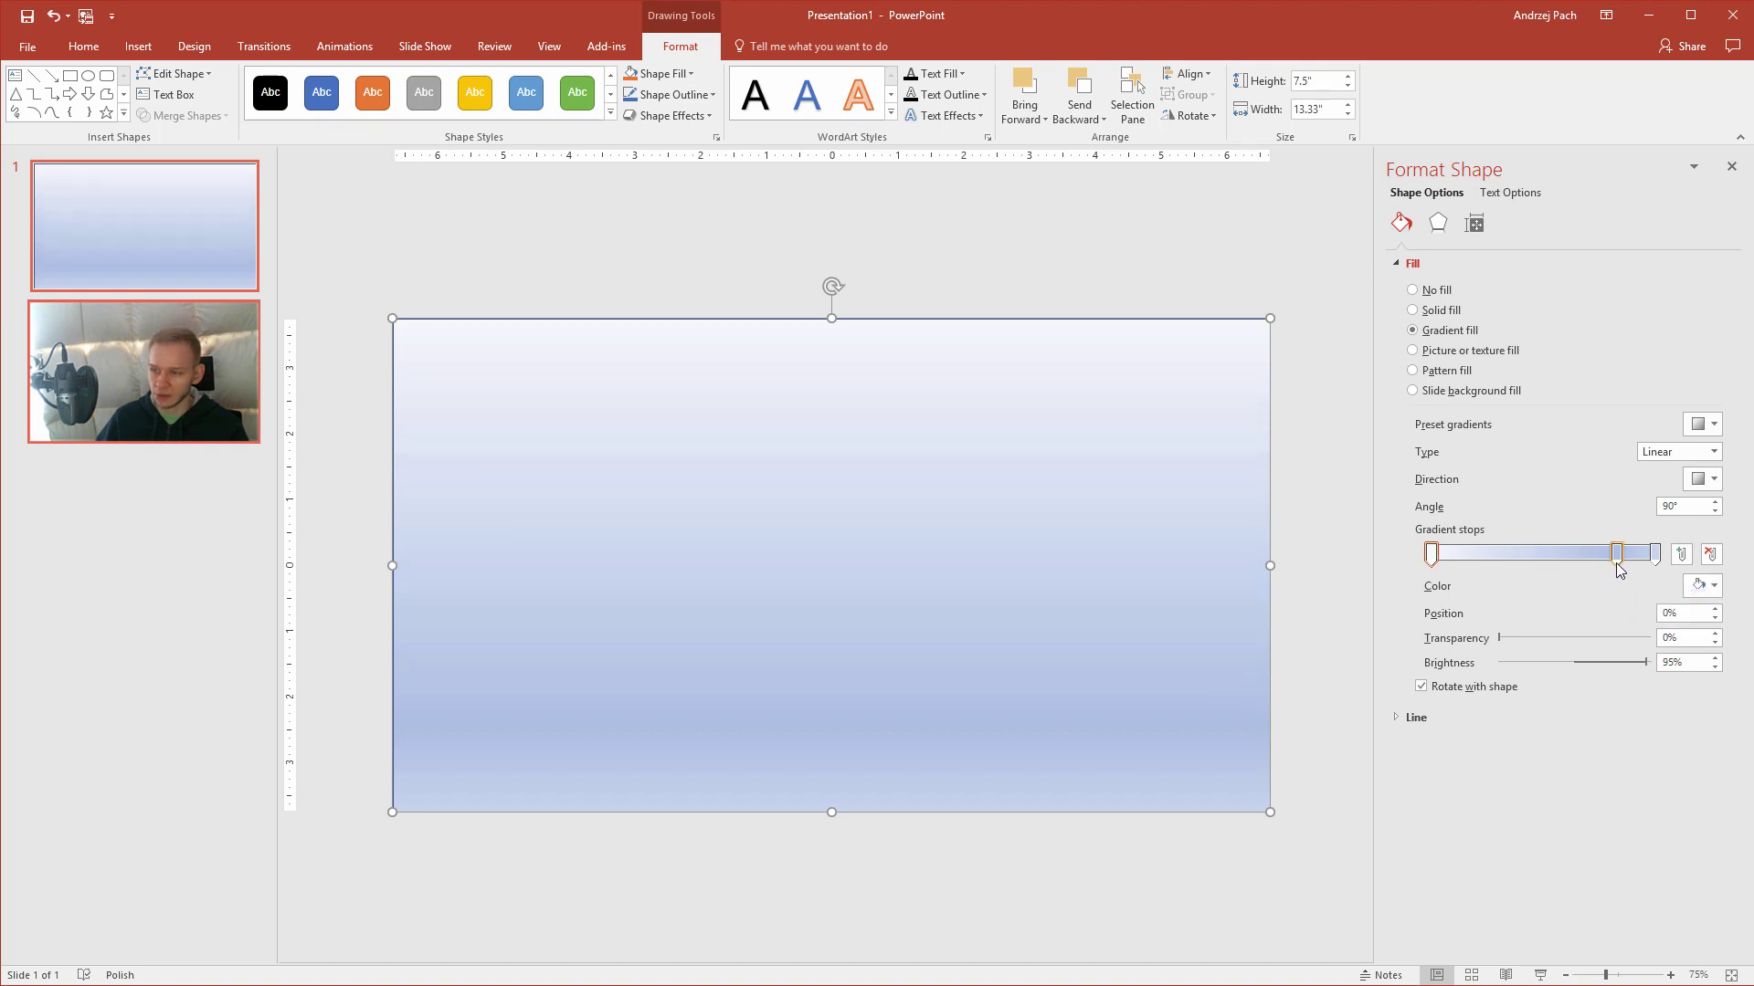
key("Delete")
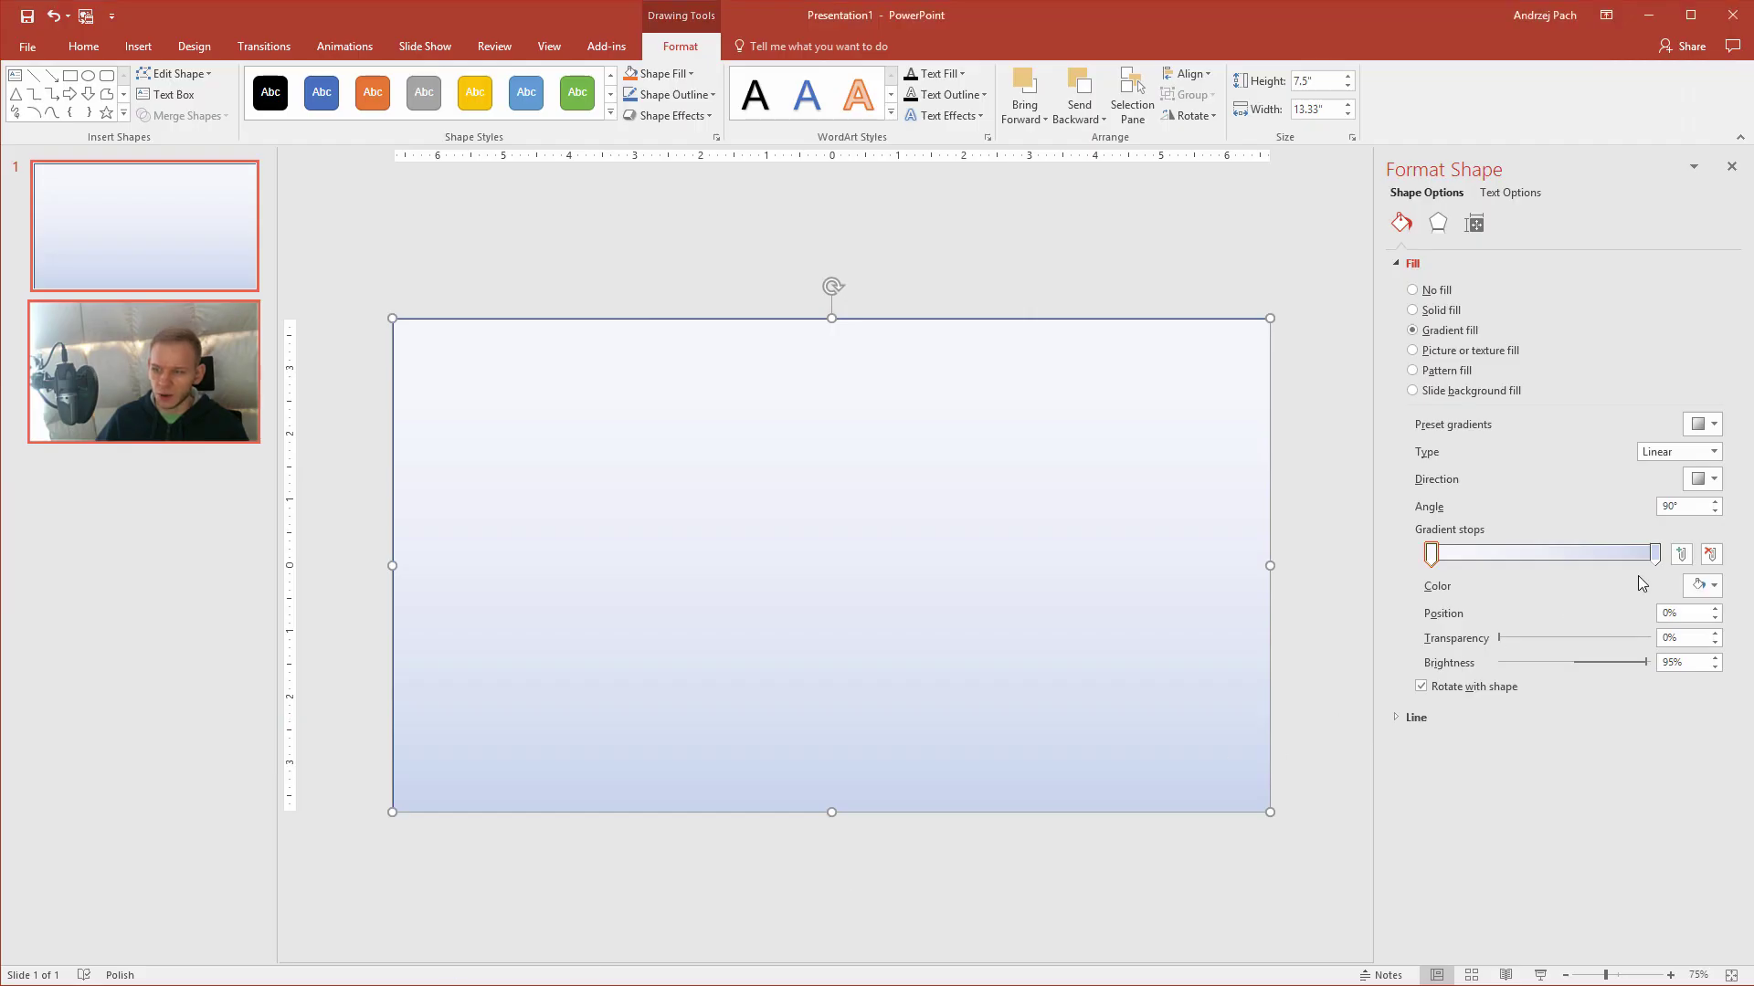
Set the first gradient stop to a custom strong red.
left_click(1709, 586)
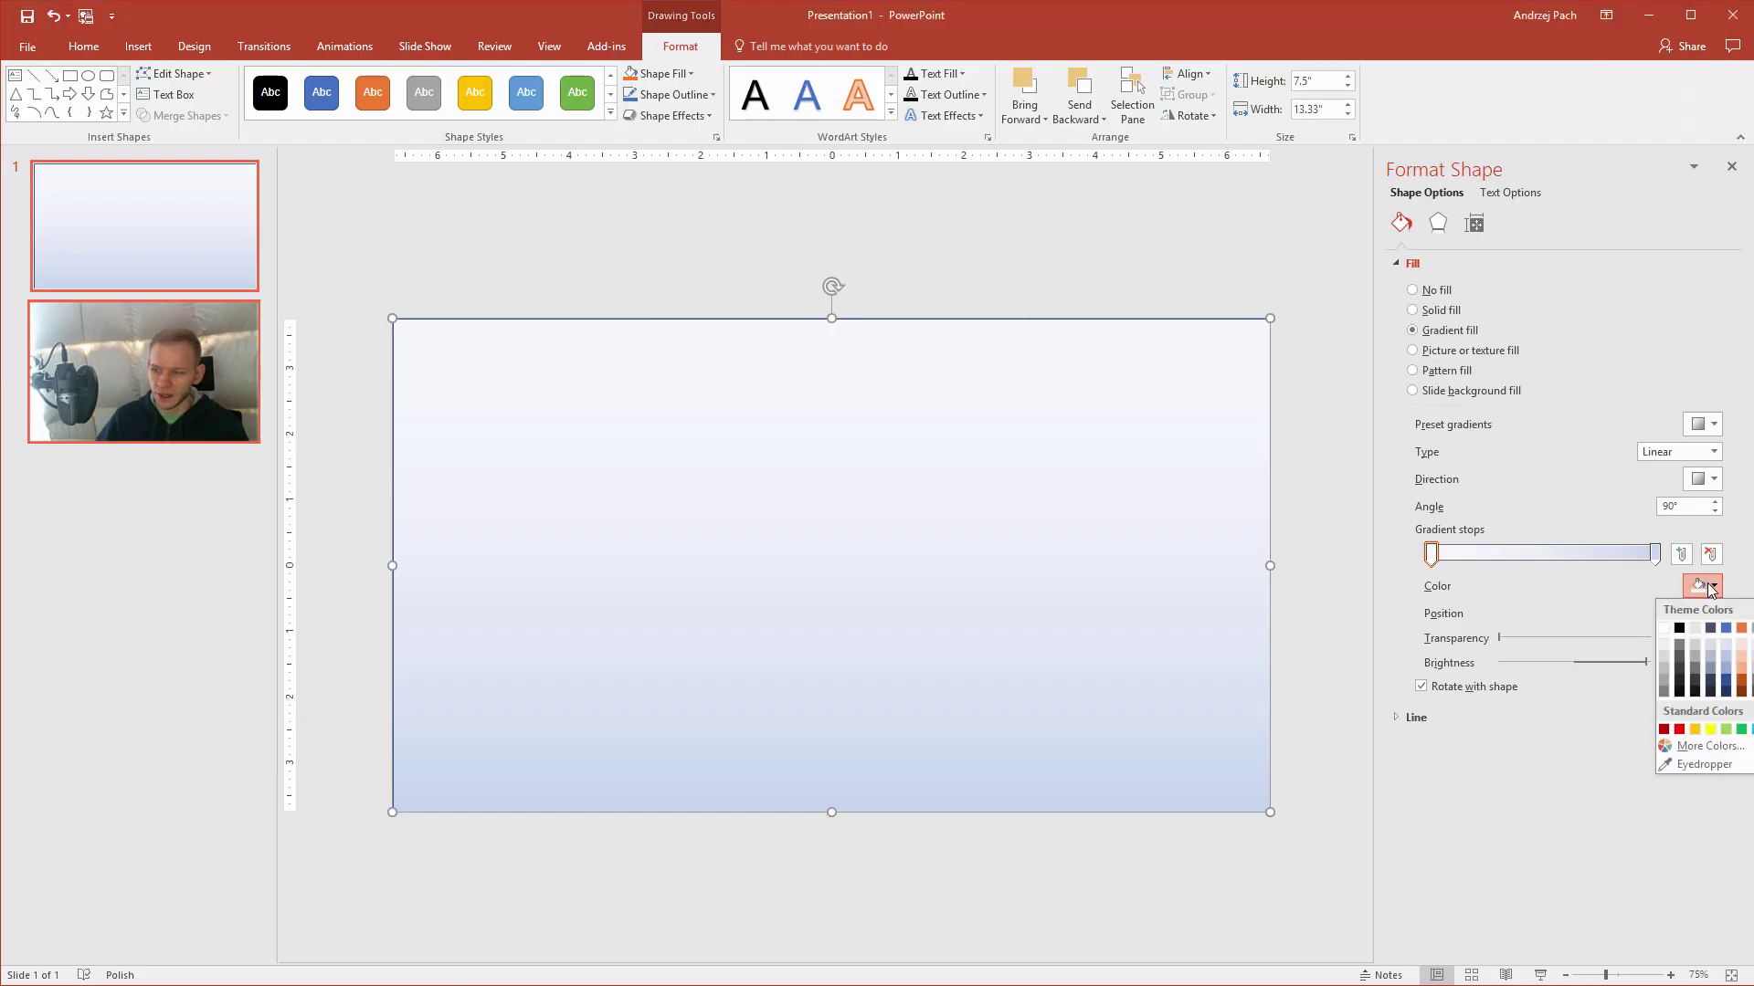
left_click(1708, 746)
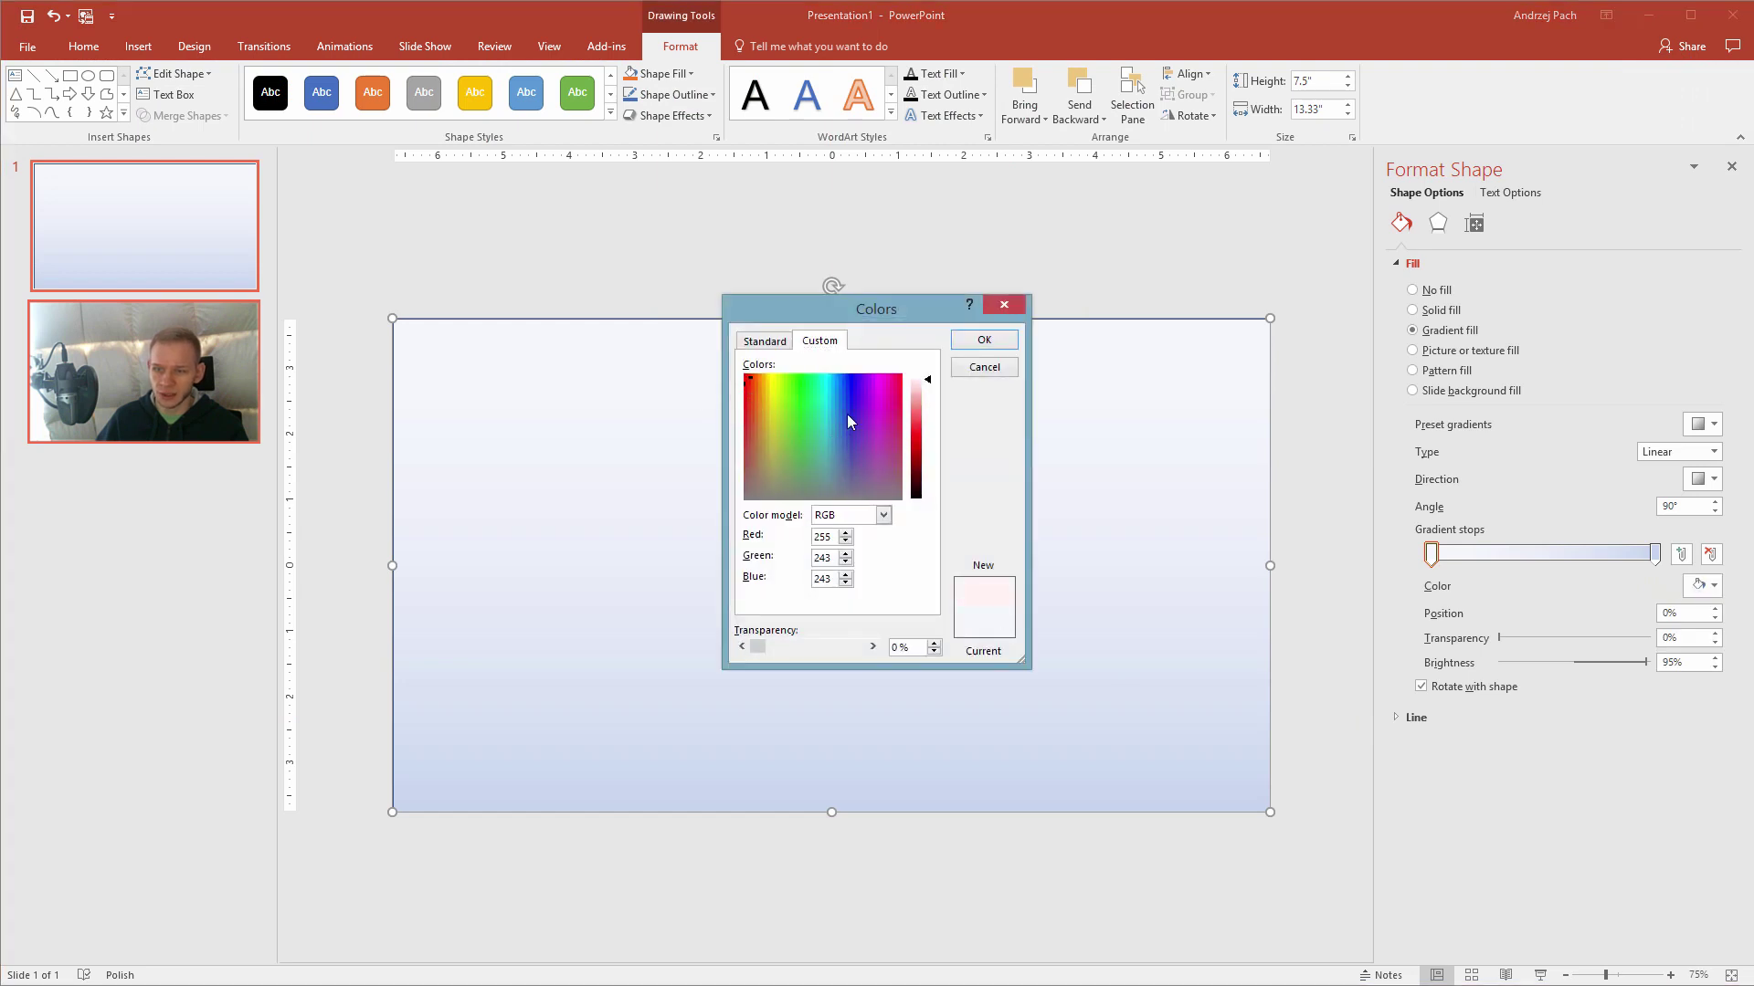
left_click_drag(925, 384, 926, 427)
left_click(753, 421)
left_click_drag(747, 419, 715, 397)
left_click_drag(930, 431, 928, 422)
left_click(985, 341)
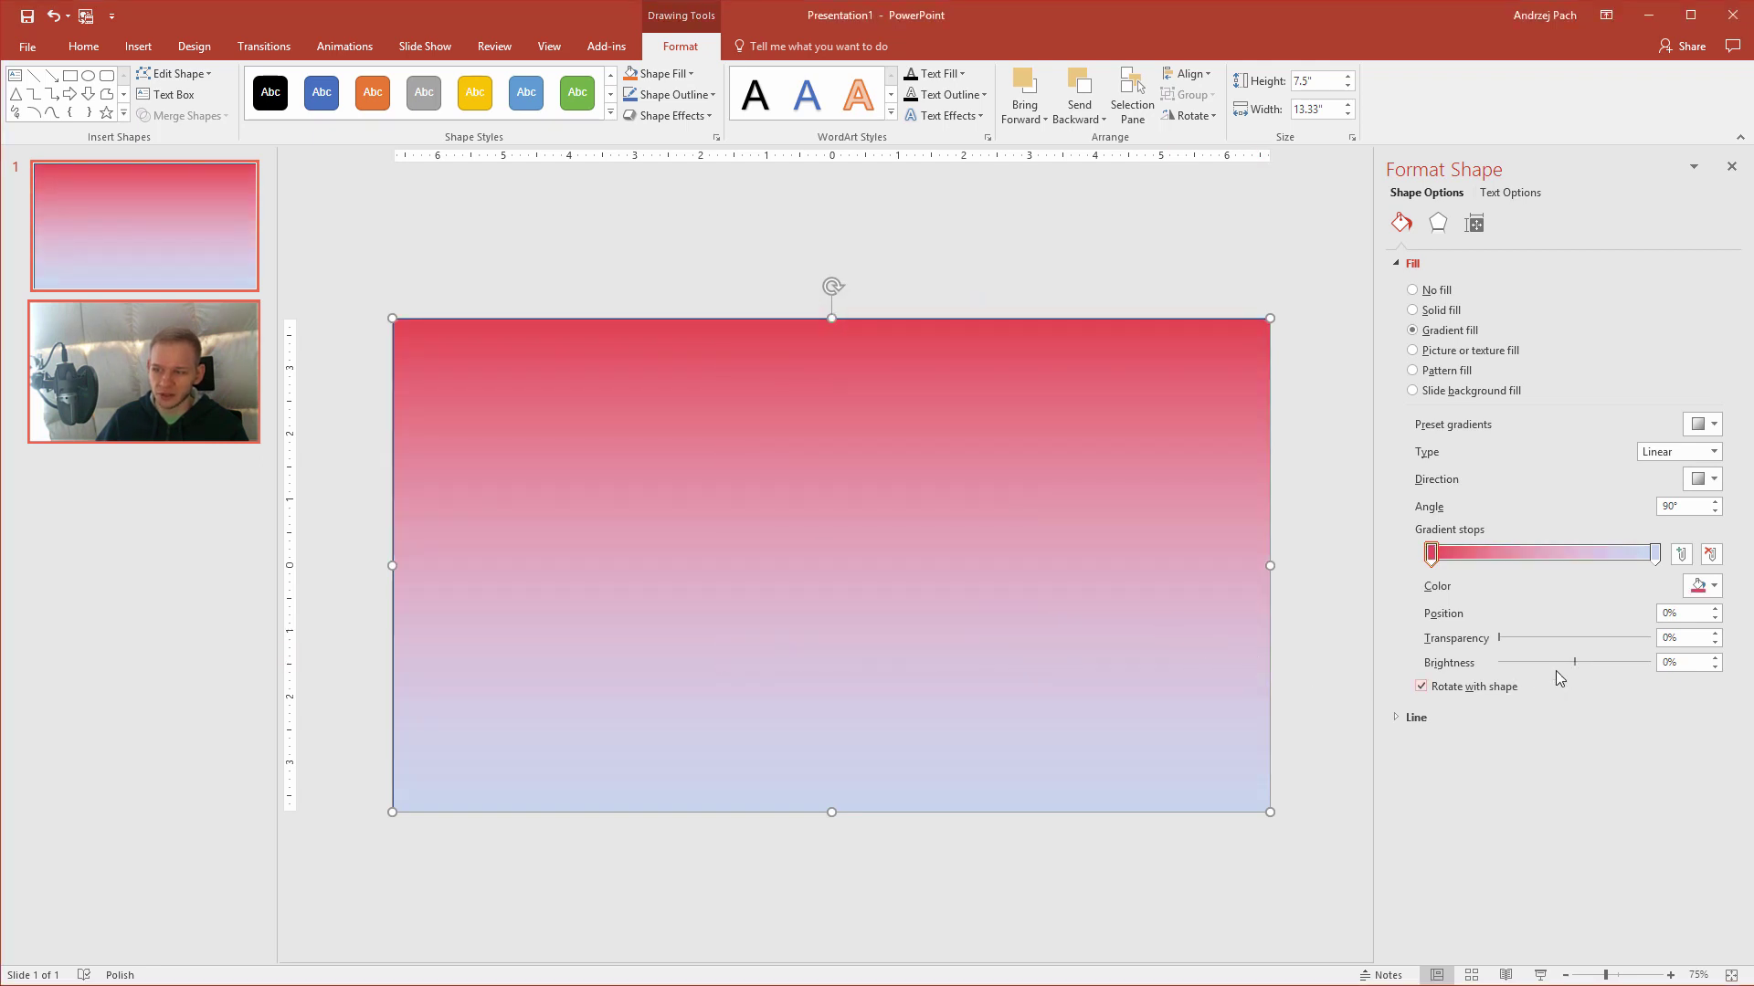
Make the right-hand gradient stop a darker red, RGB 232, 22, 22.
left_click(1655, 557)
left_click(1699, 587)
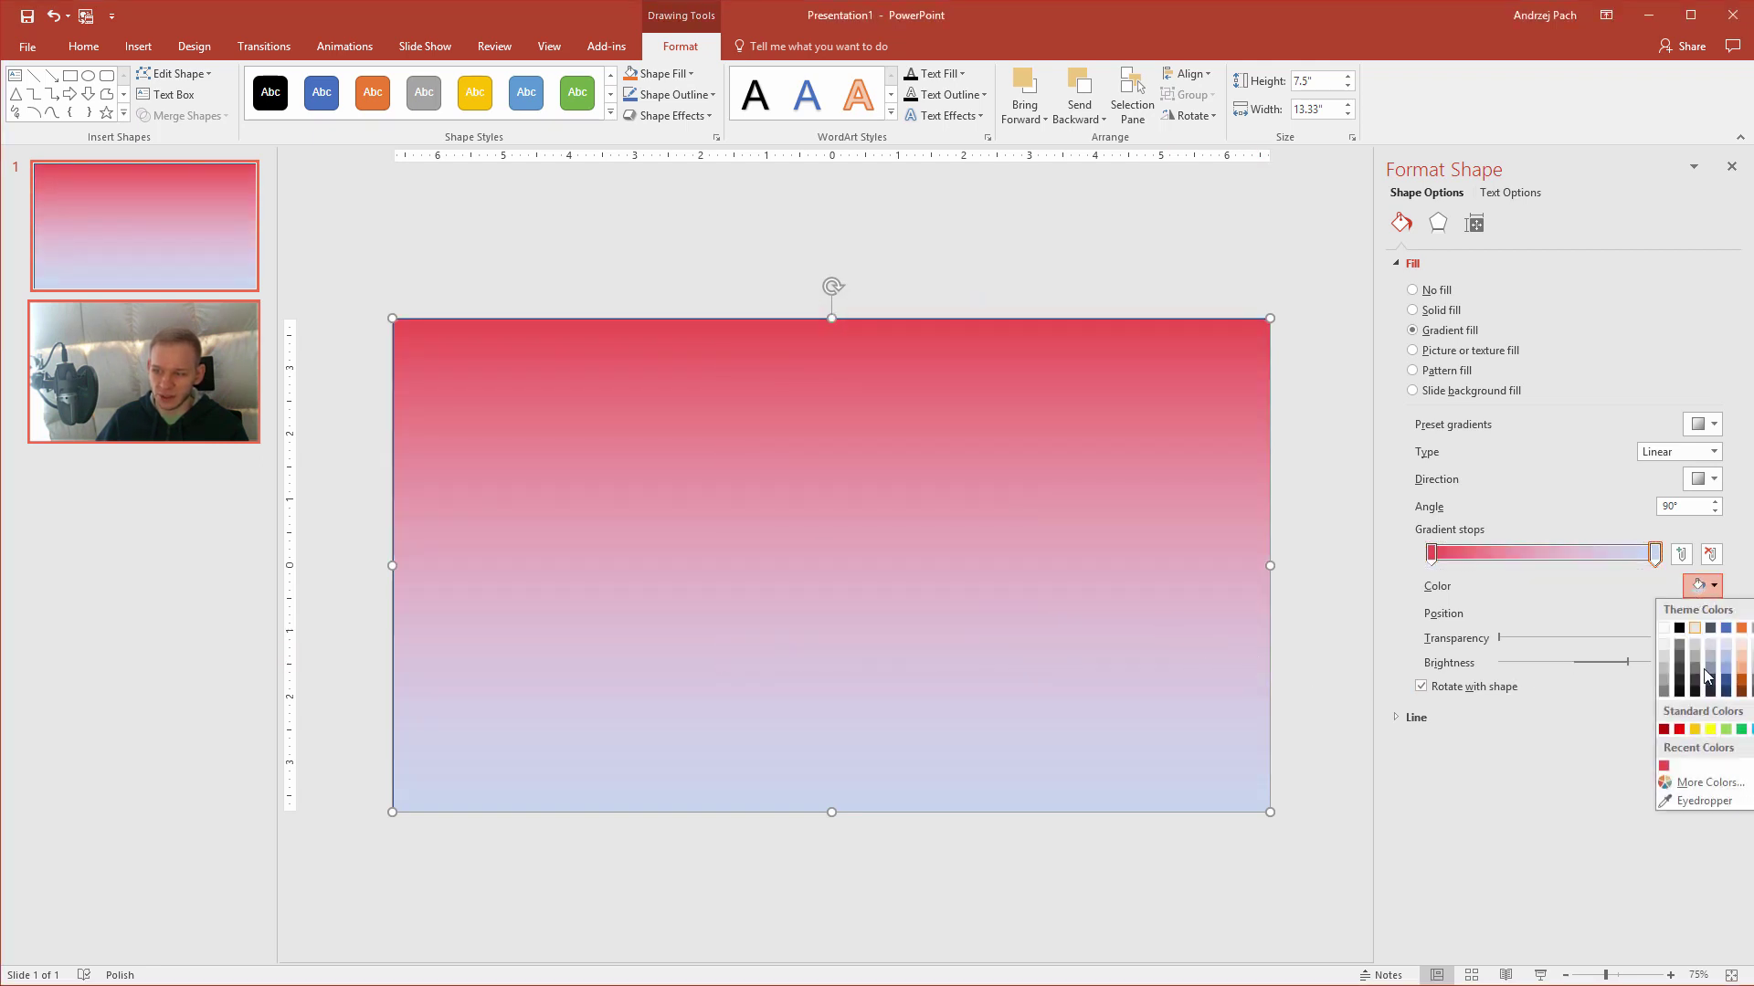
left_click(1664, 766)
left_click(1710, 587)
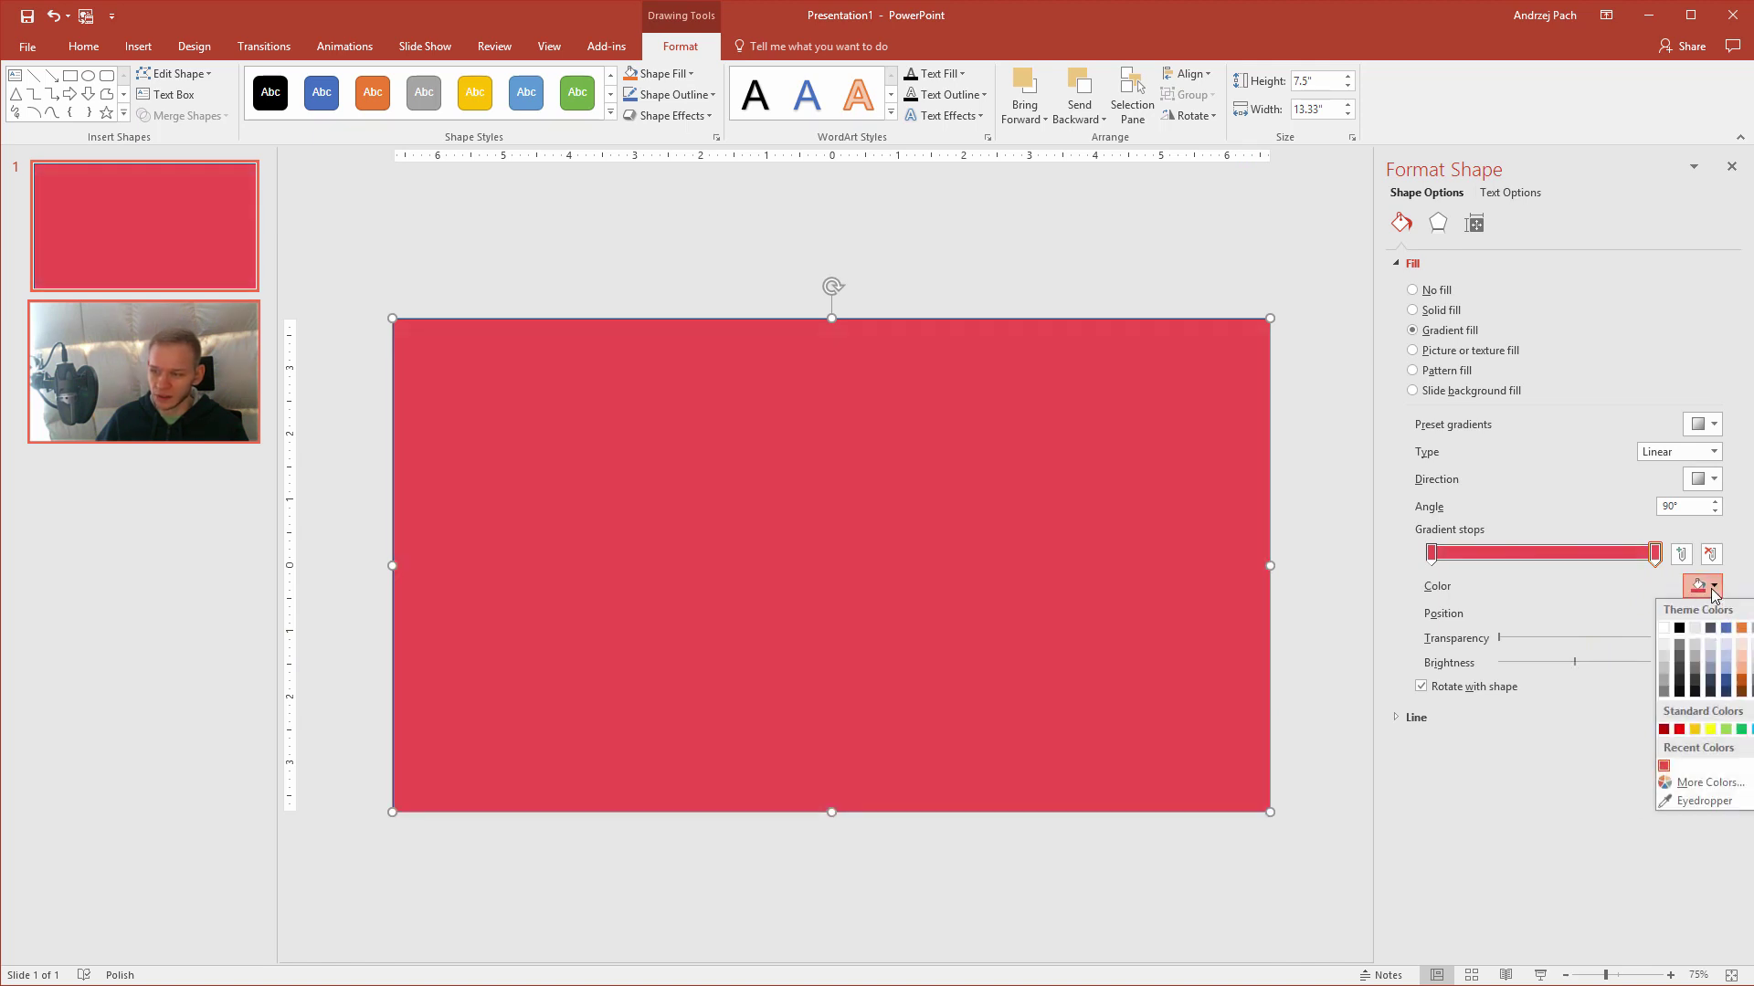
left_click(1706, 782)
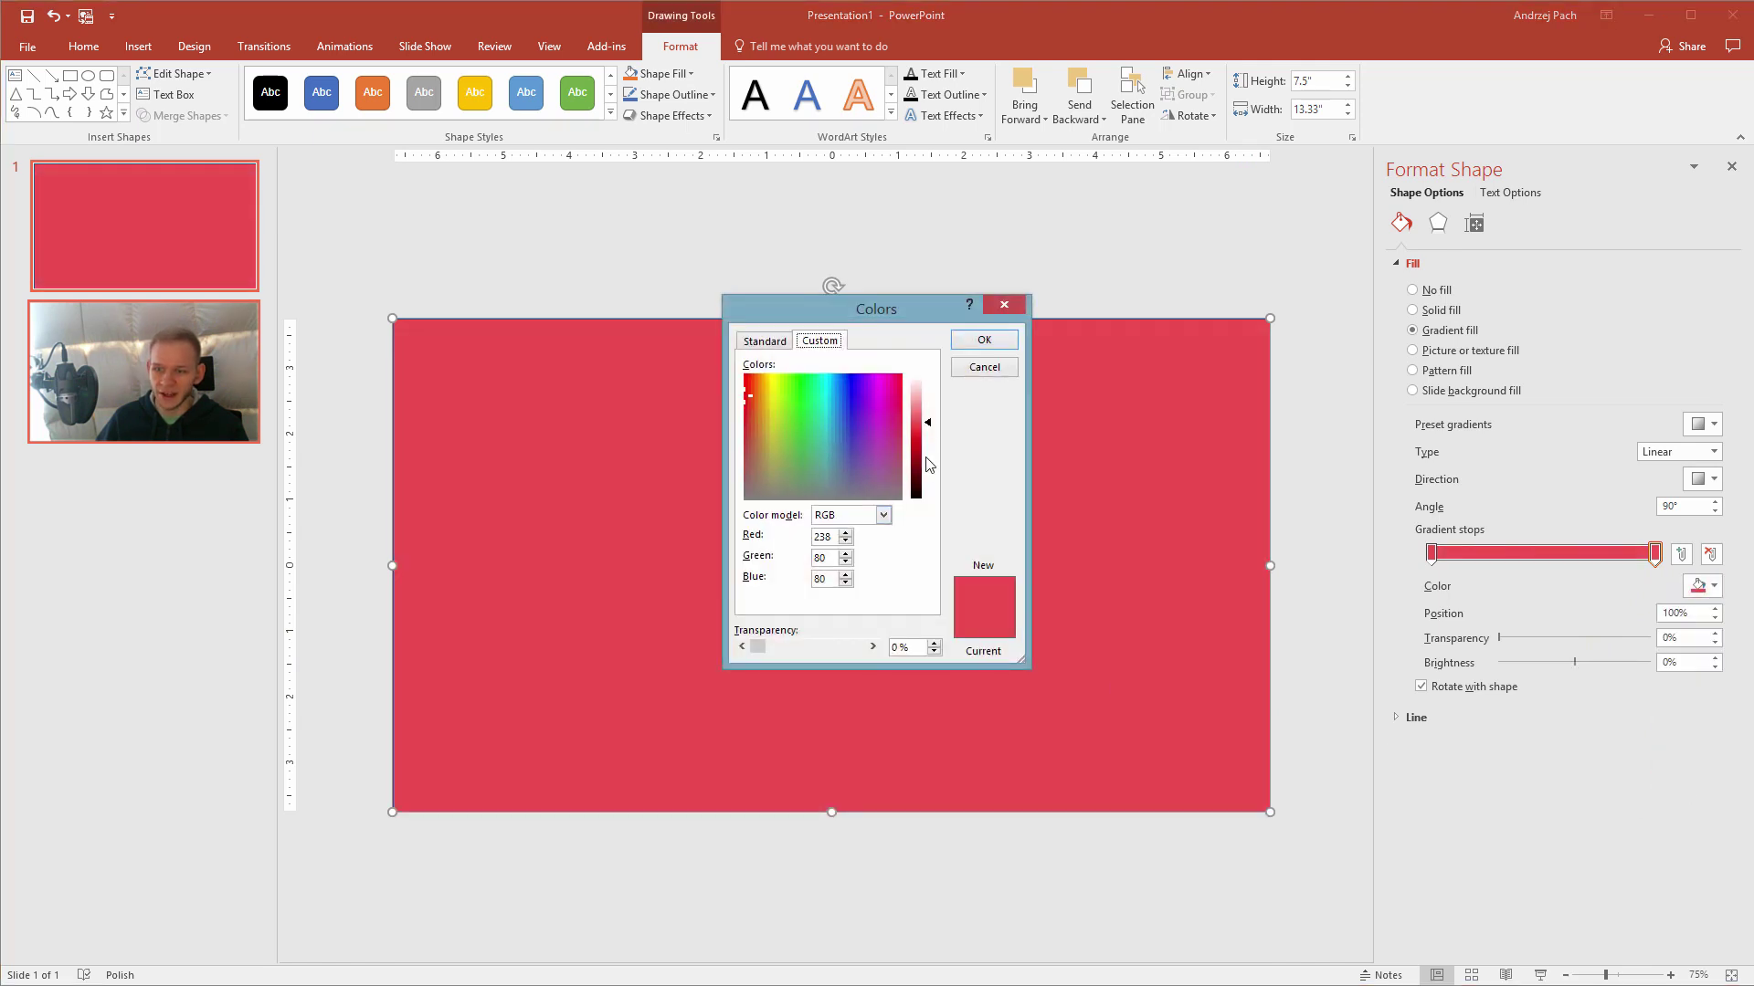
left_click_drag(931, 428, 932, 439)
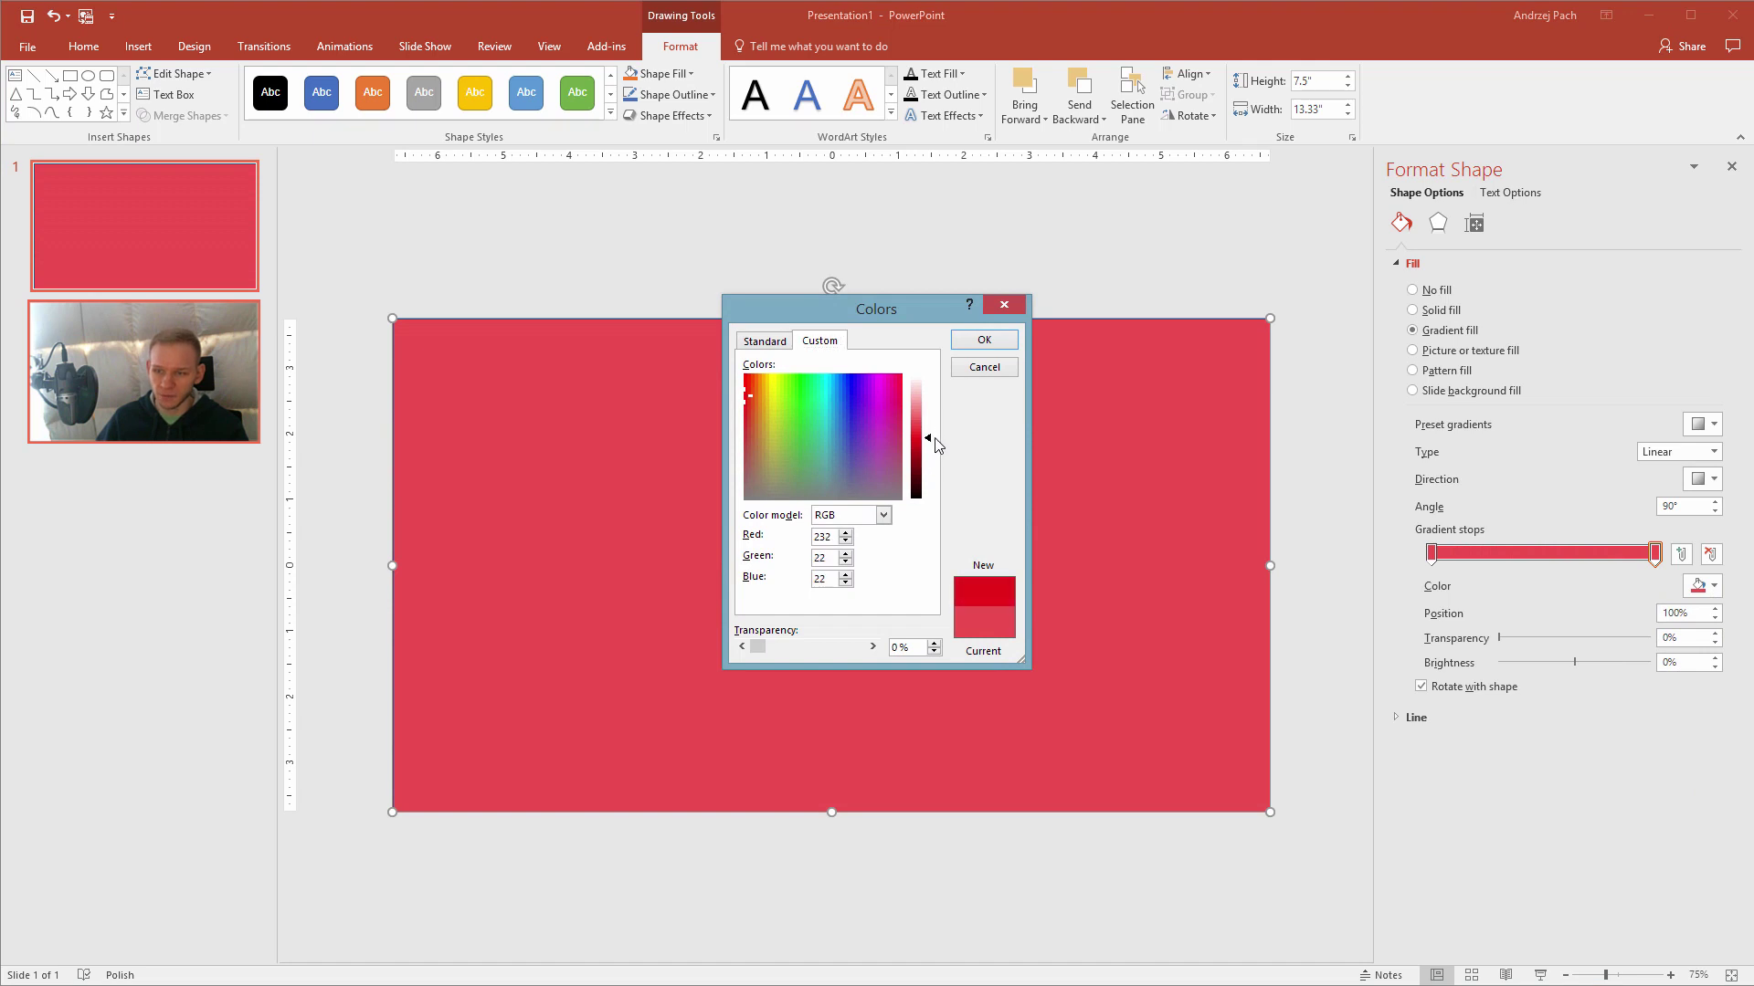
left_click(985, 340)
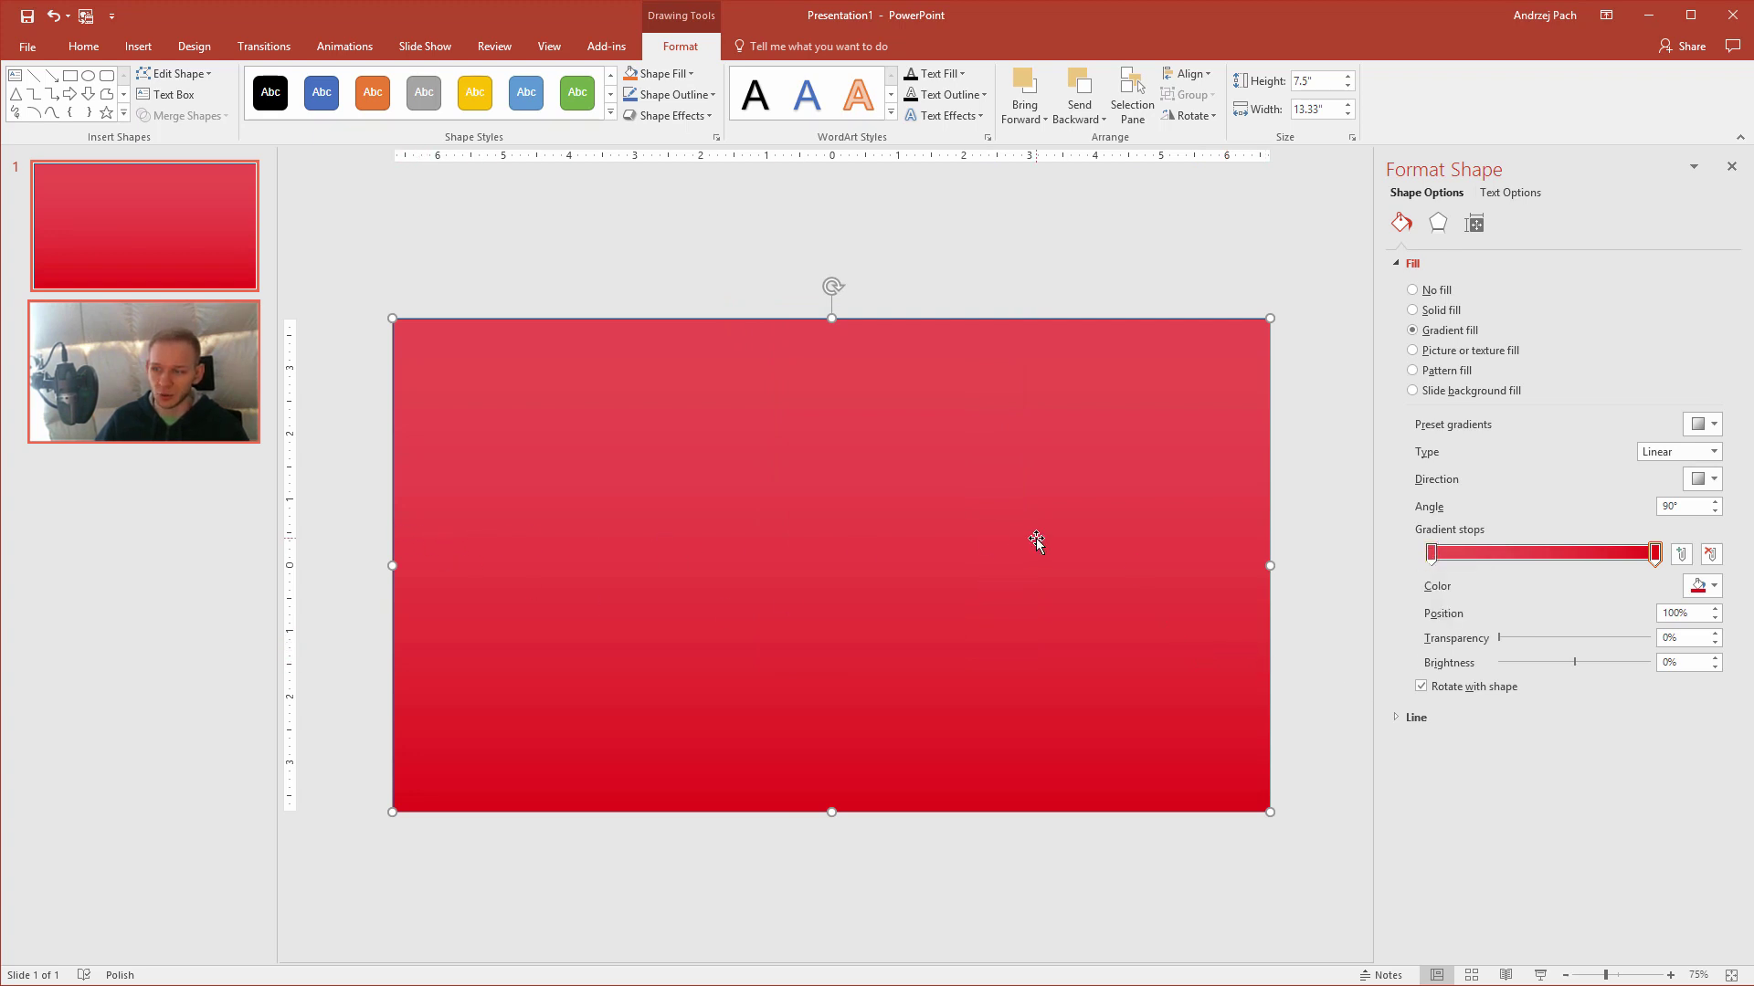
Keep the gradient type Linear and try black on the right stop.
left_click(1674, 451)
left_click(1660, 470)
left_click(1701, 479)
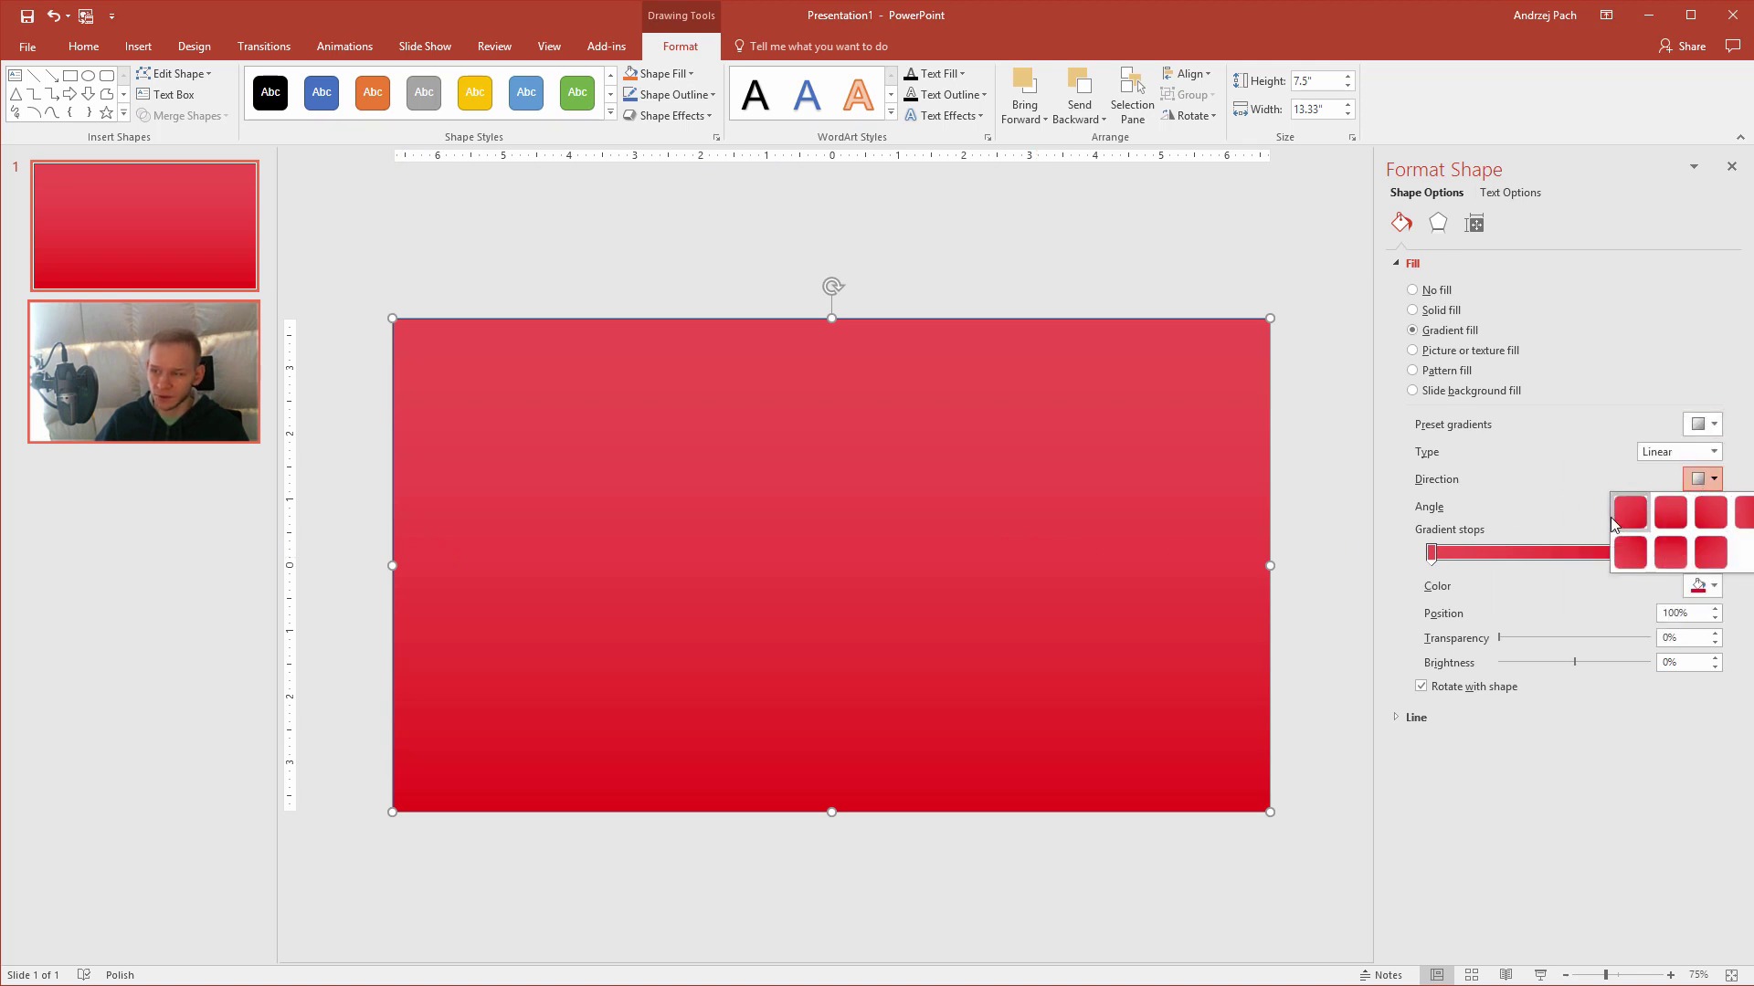
left_click(1653, 778)
left_click(1715, 587)
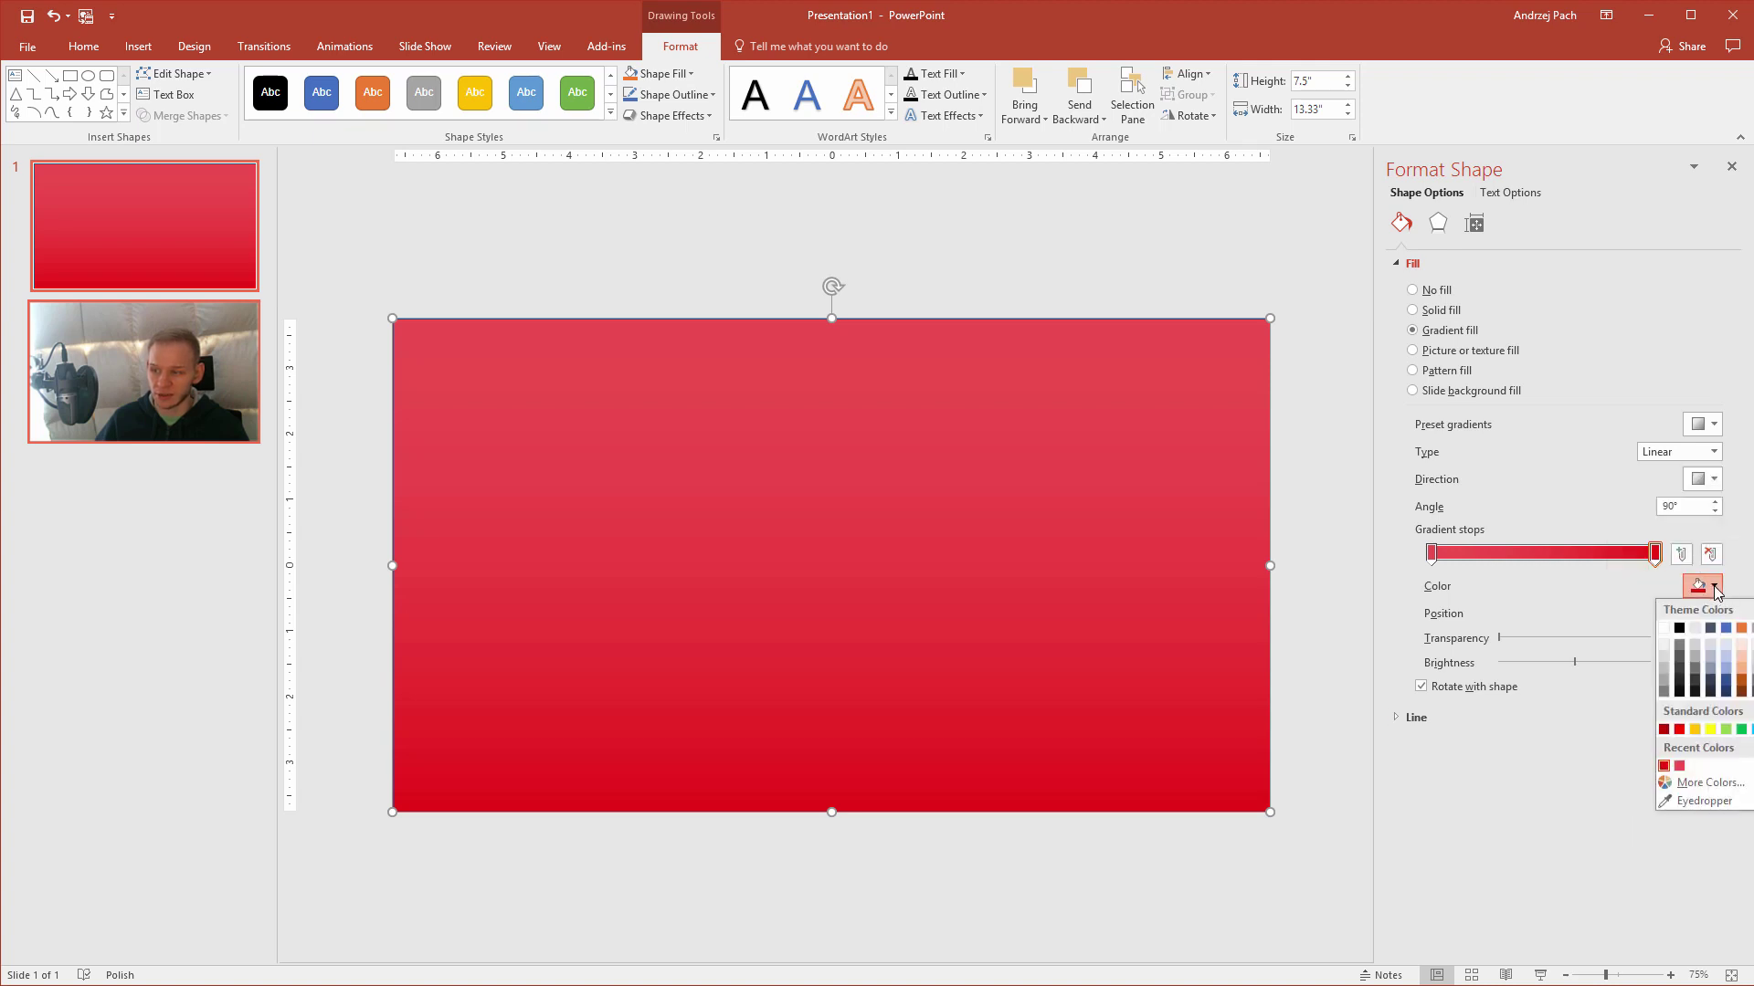
left_click(1680, 629)
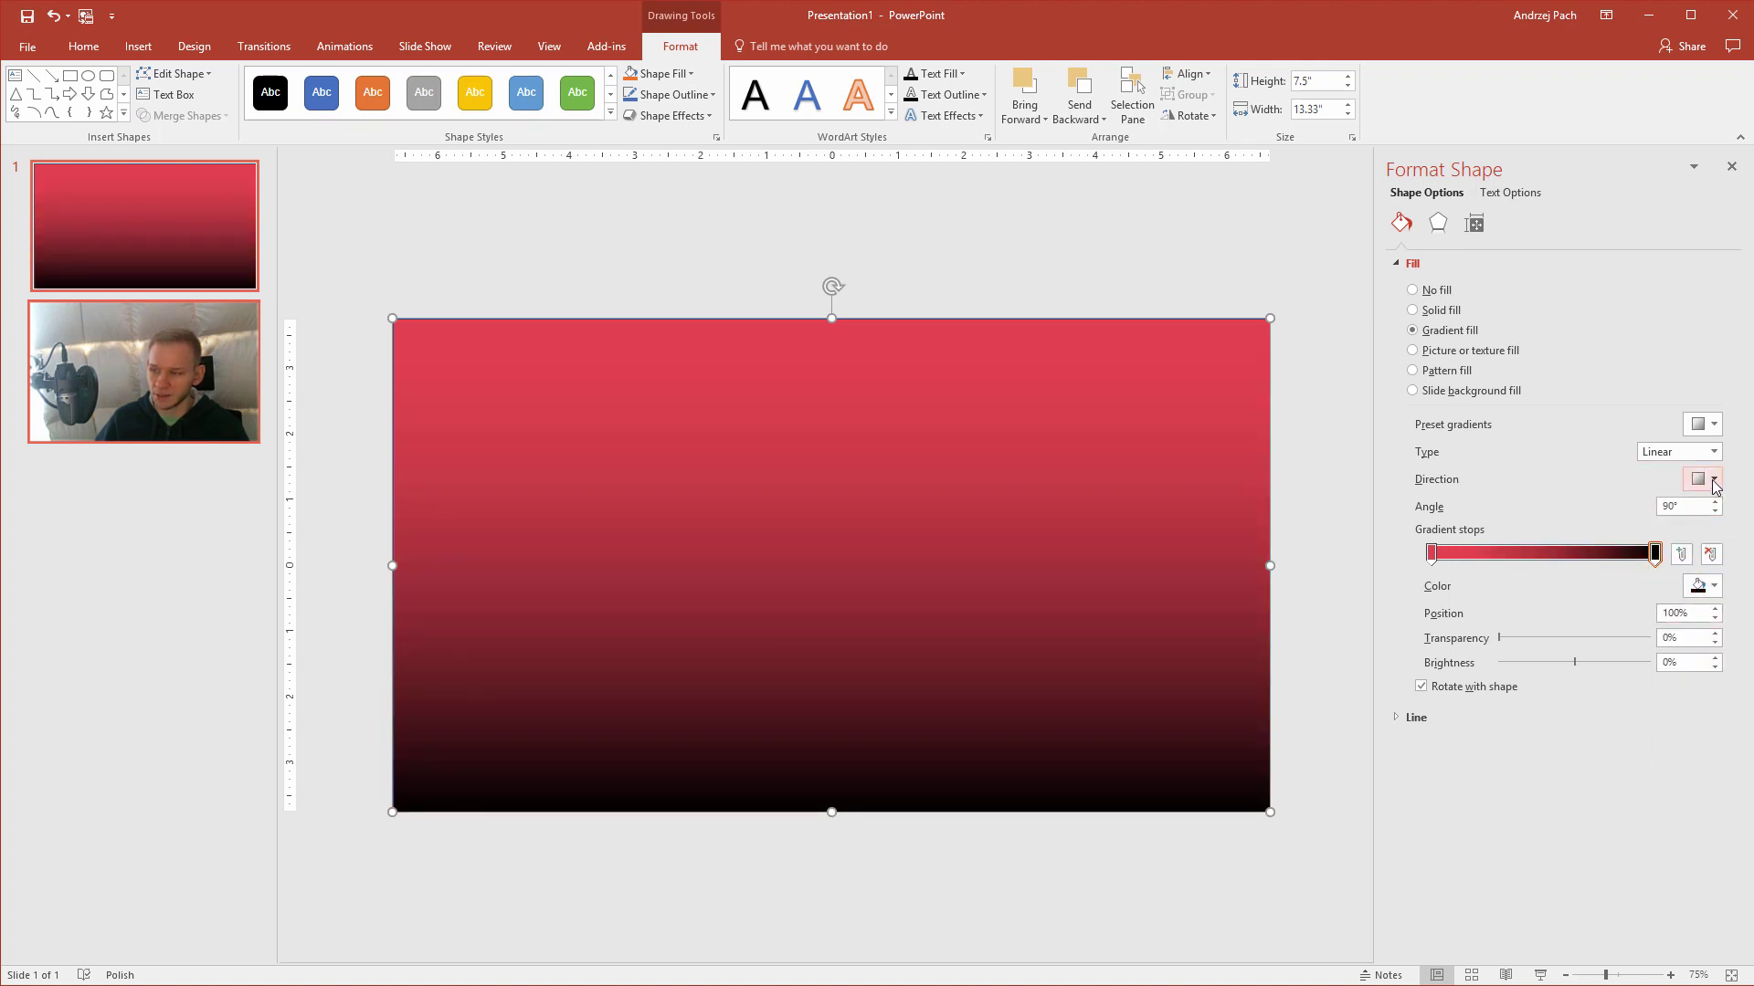
Set the gradient direction to Linear Right (0°) and restore the right stop to red.
left_click(1713, 480)
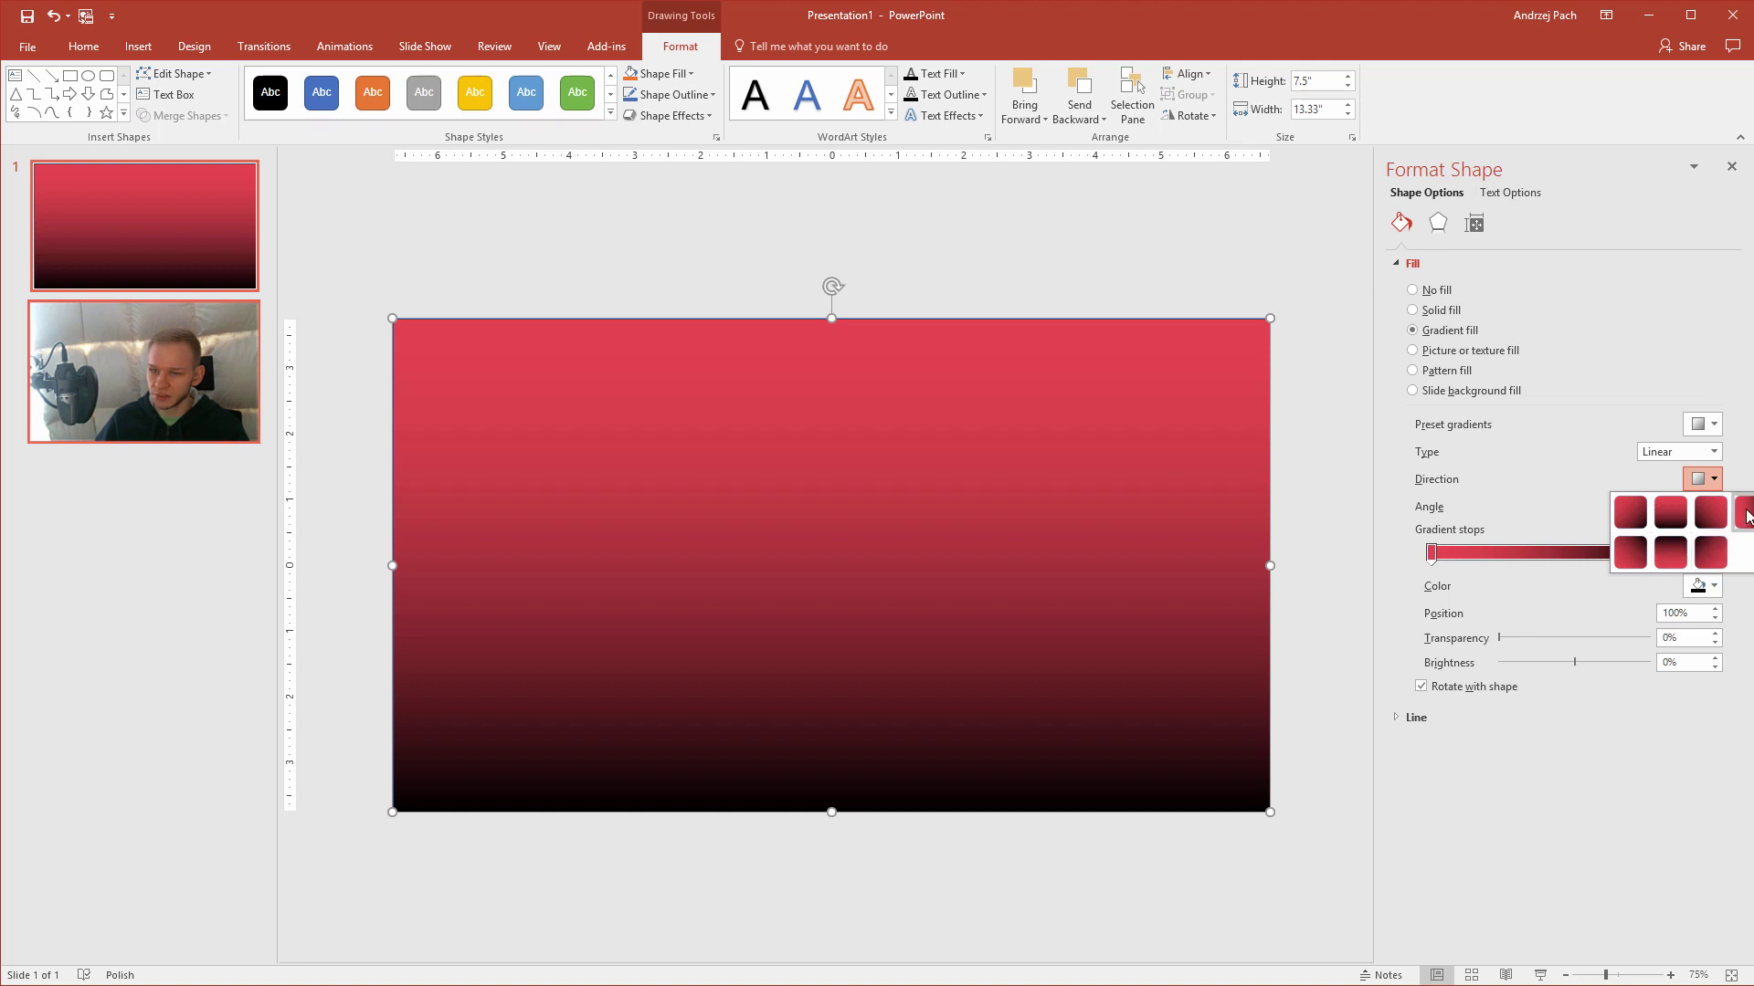
left_click(1624, 551)
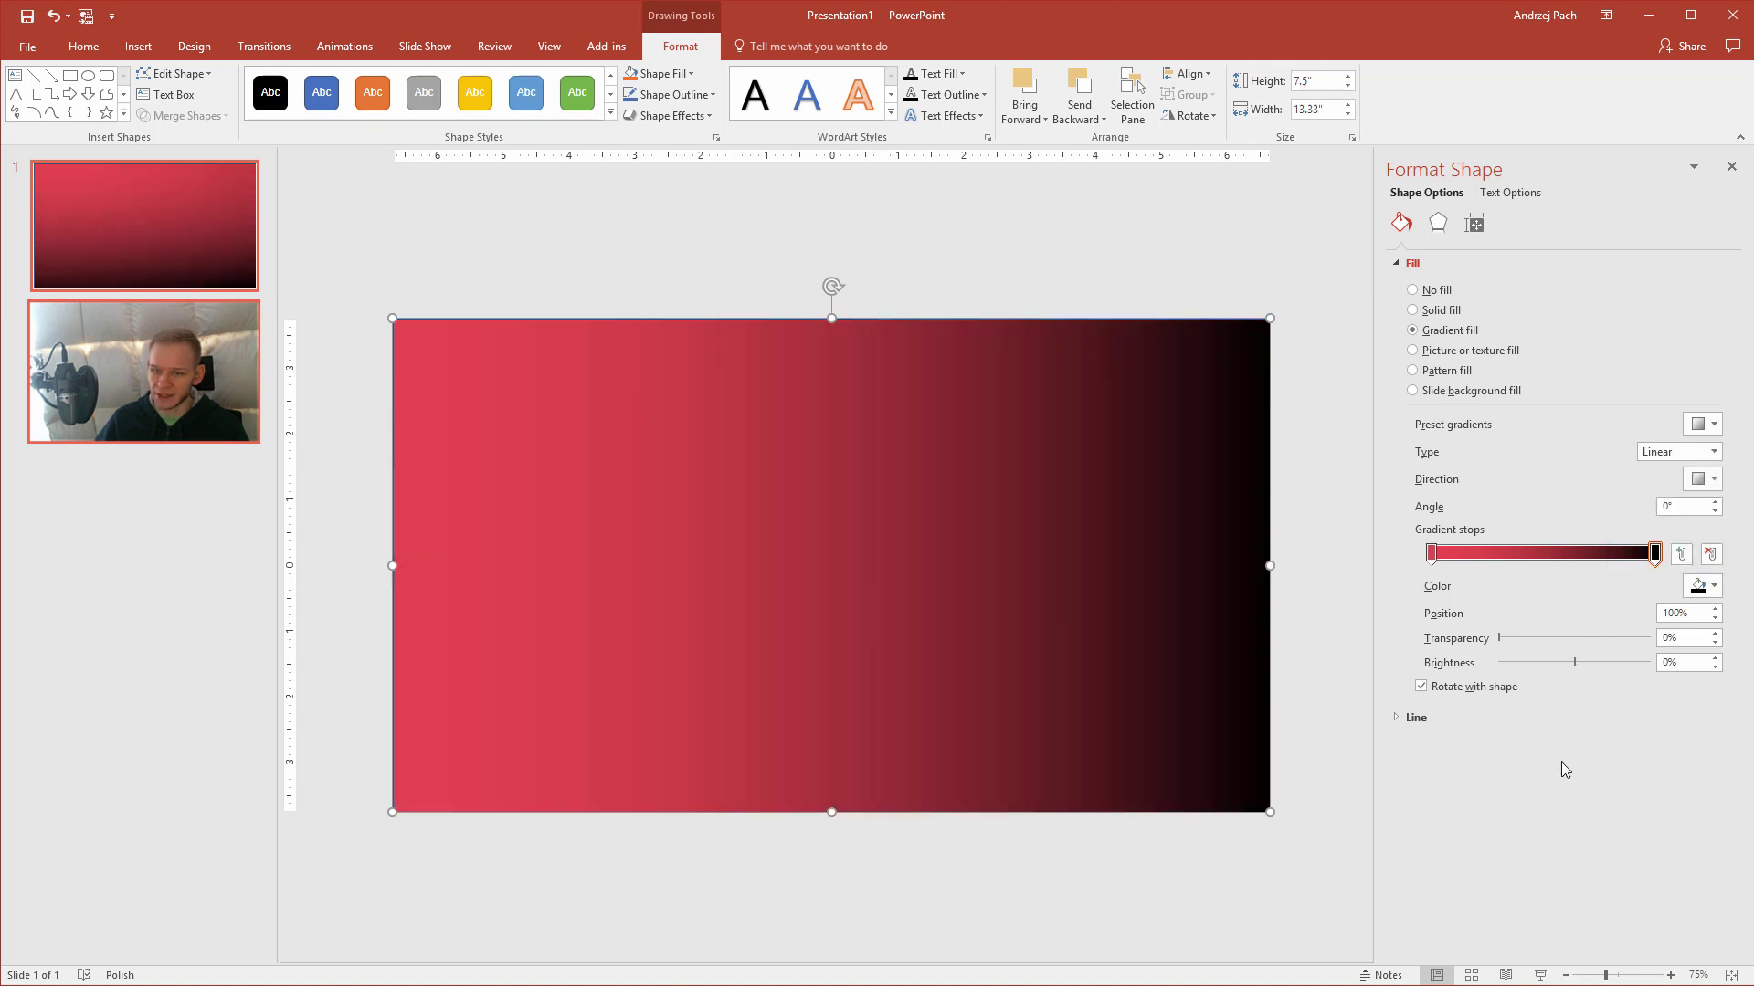
left_click(1702, 587)
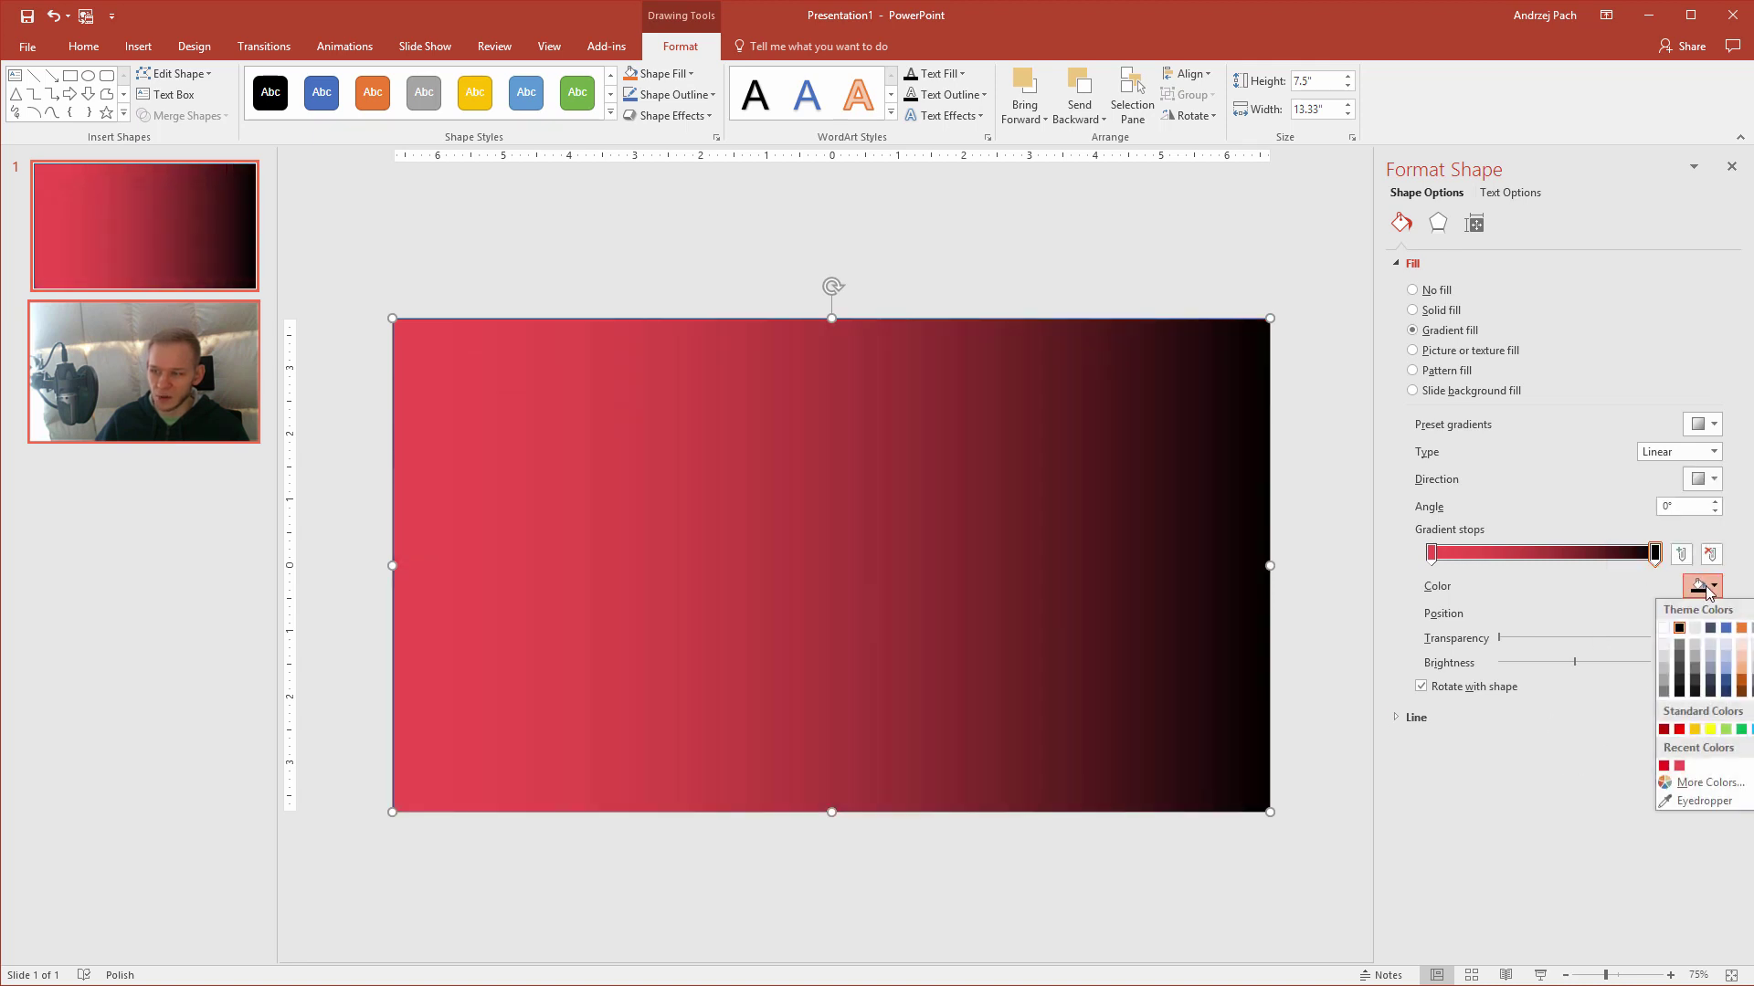
left_click(1664, 766)
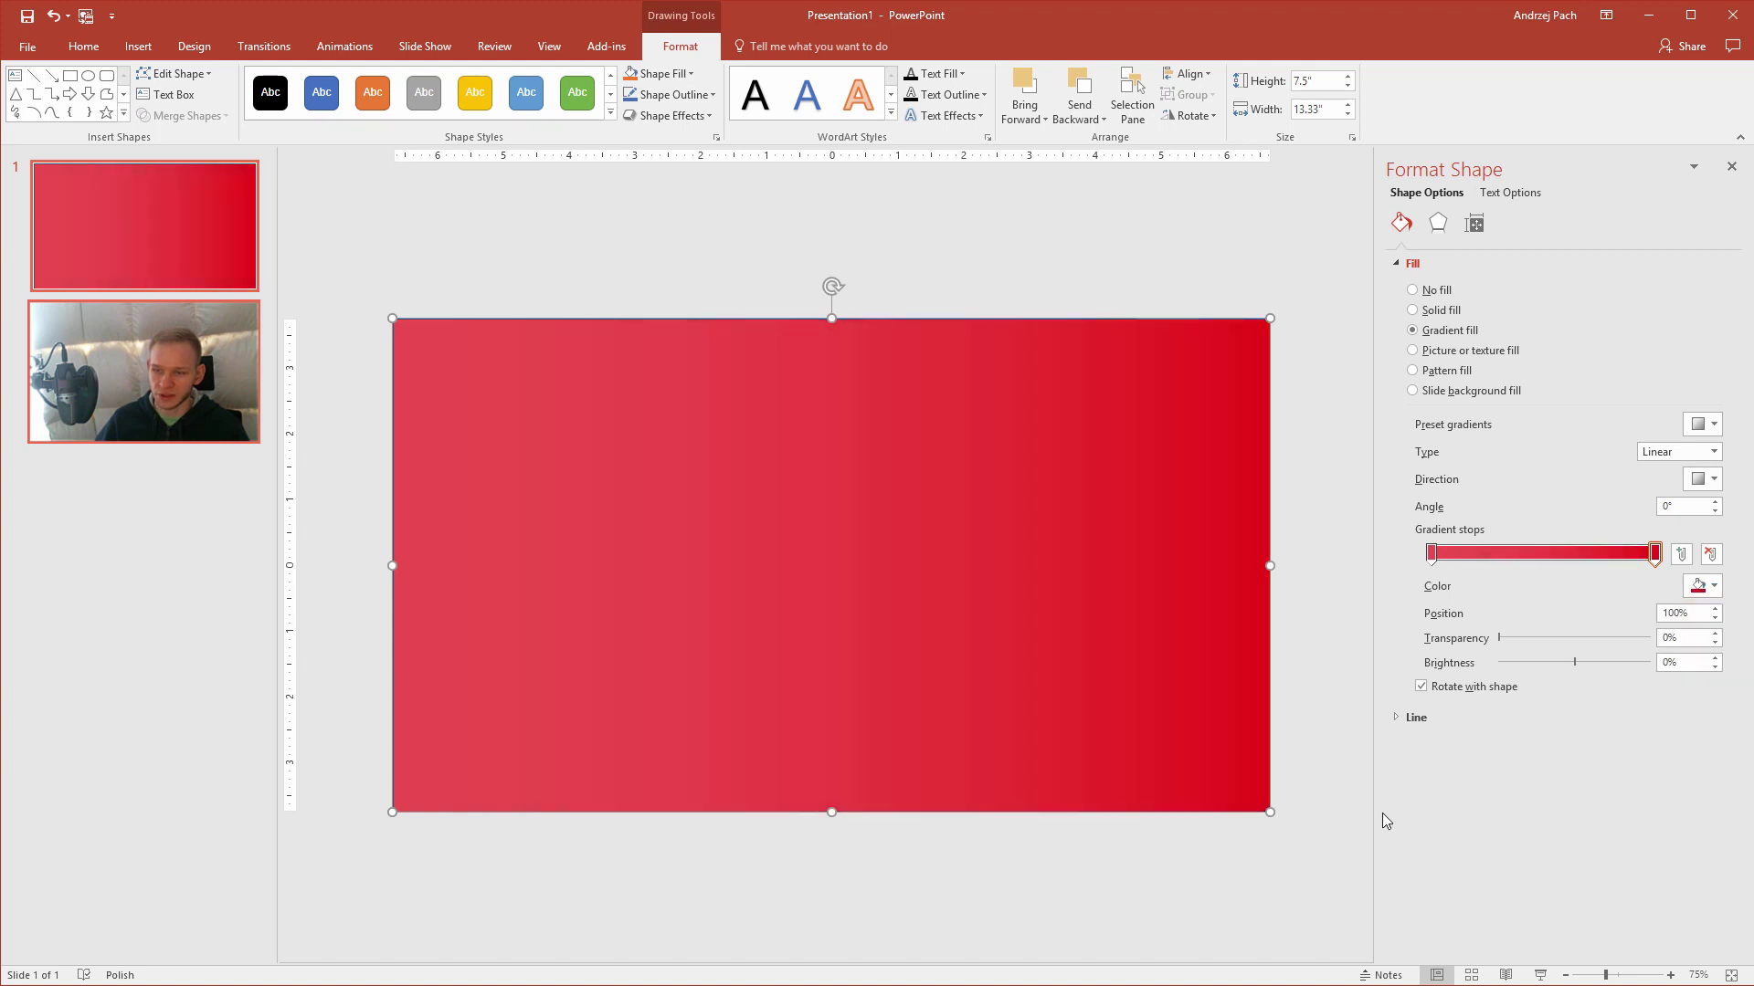
Make the left stop, a new 21% stop and the right stop partly transparent.
left_click(1658, 561)
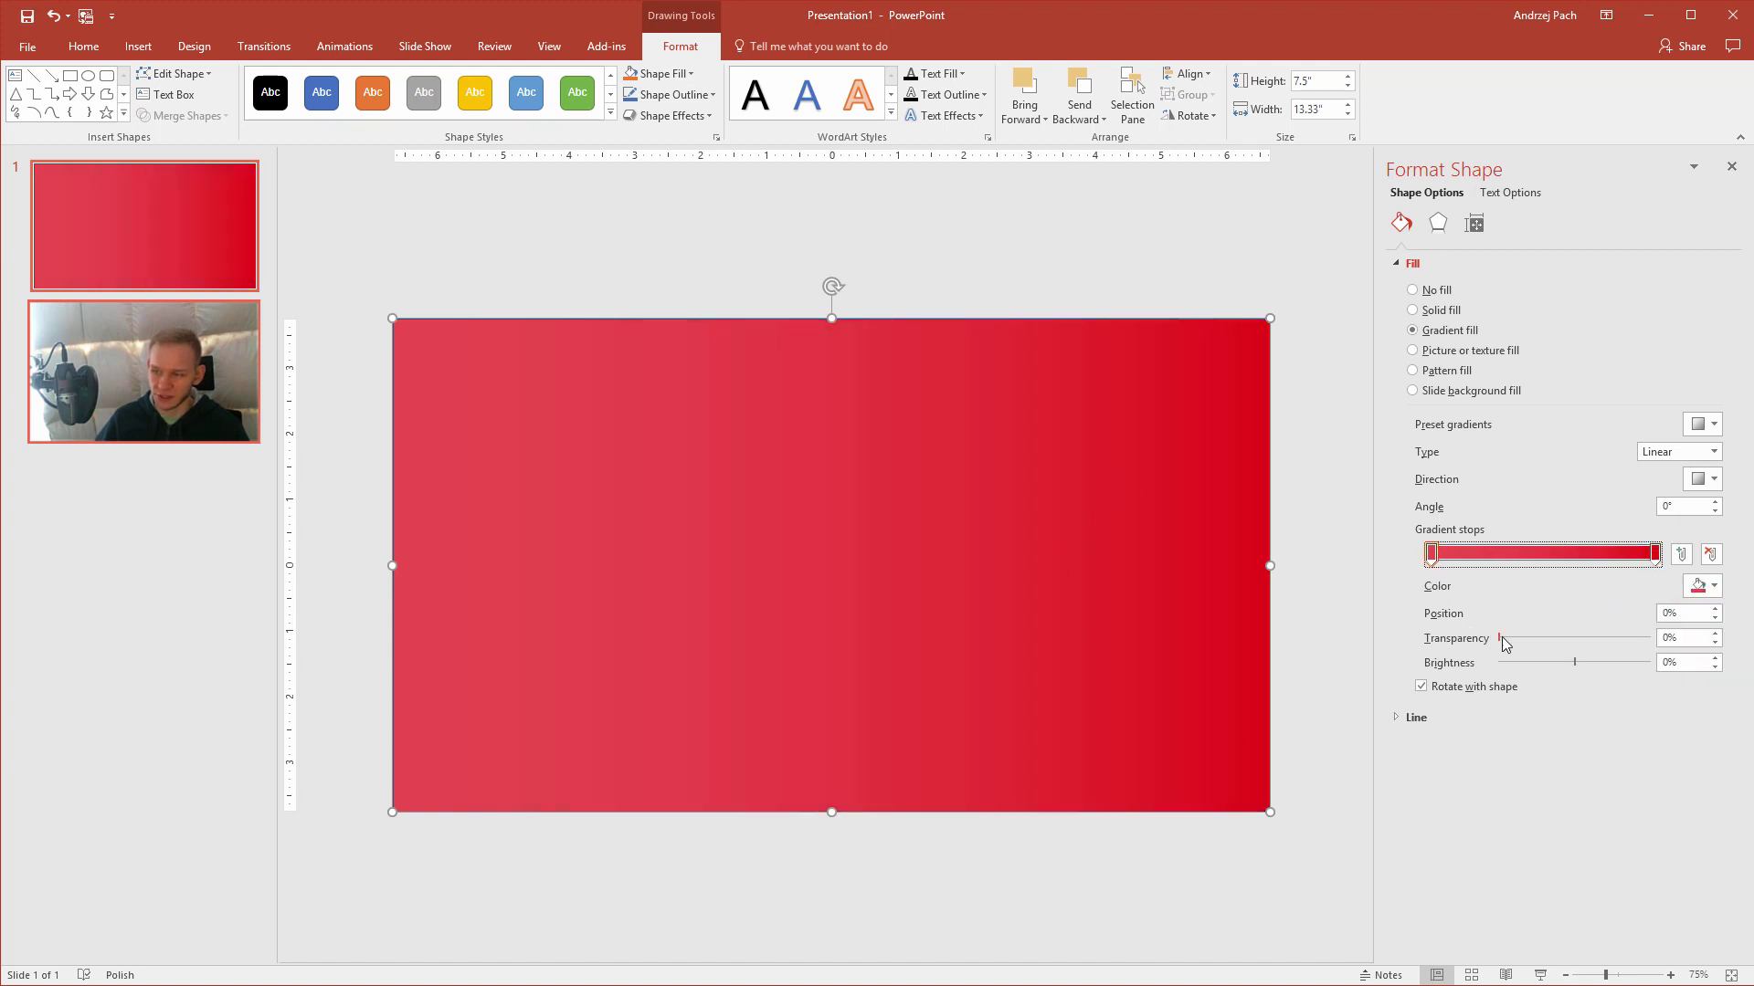
mouse_move(1499, 638)
left_mouse_down()
mouse_move(1543, 641)
mouse_move(1511, 642)
left_mouse_up()
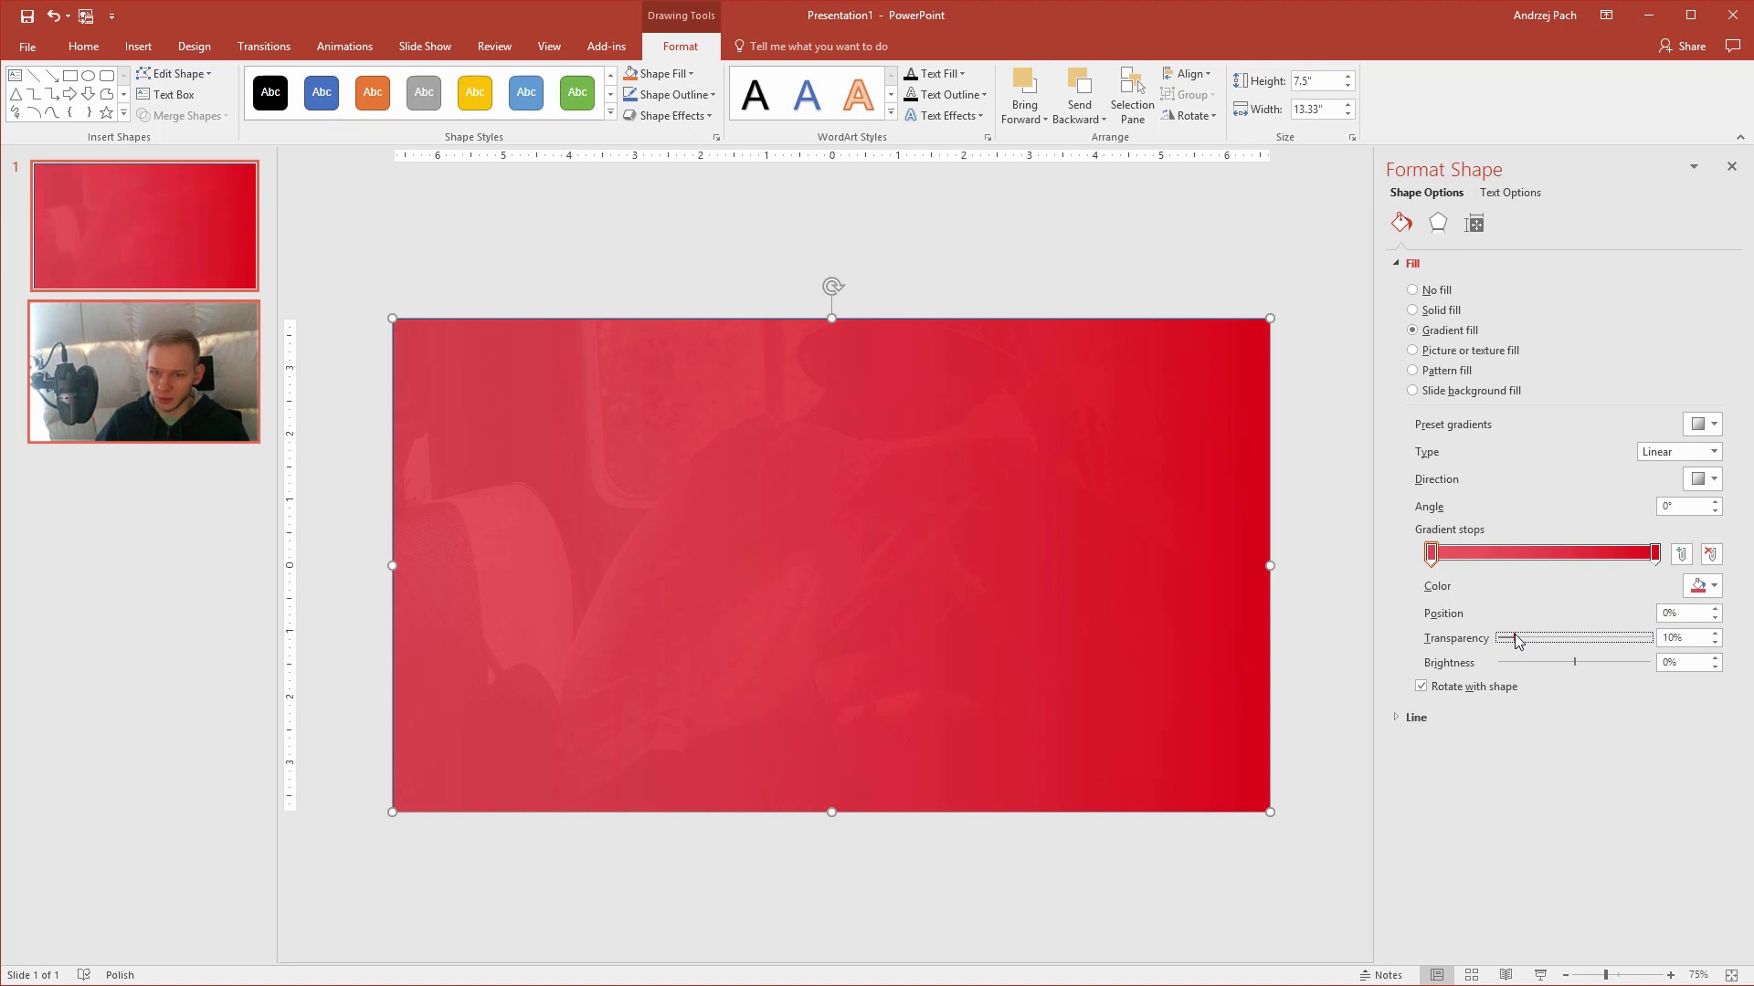
left_click(1478, 554)
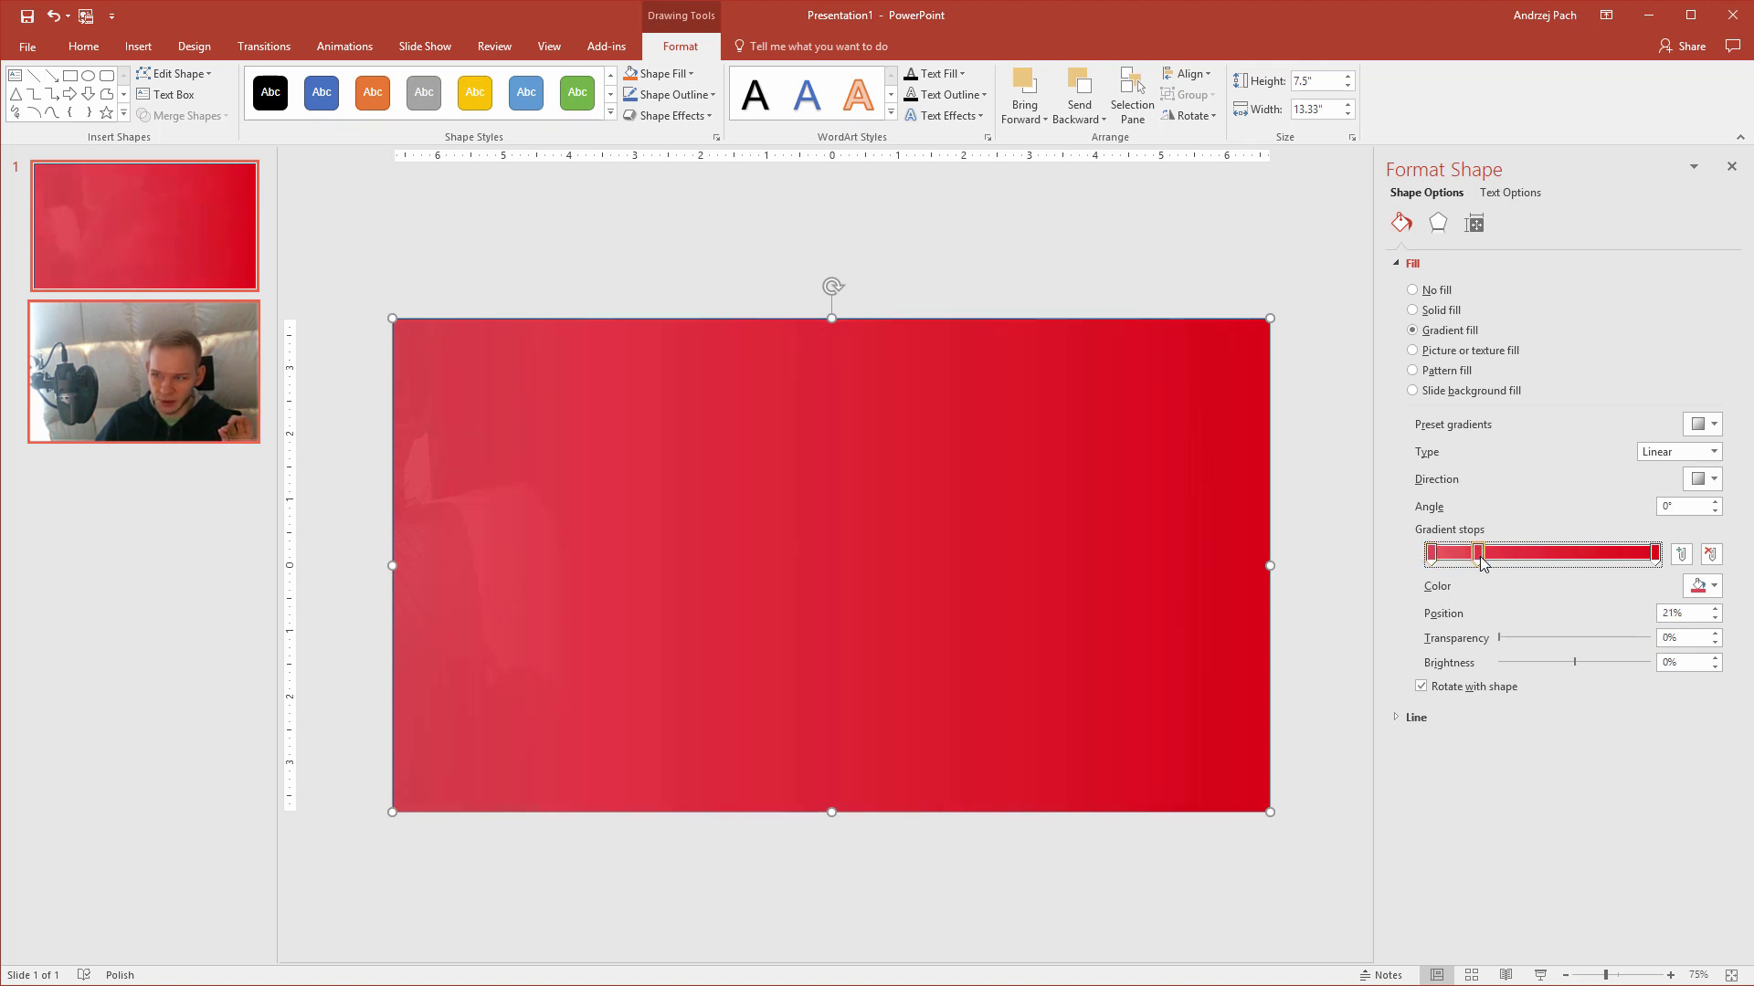
left_click_drag(1498, 638, 1577, 643)
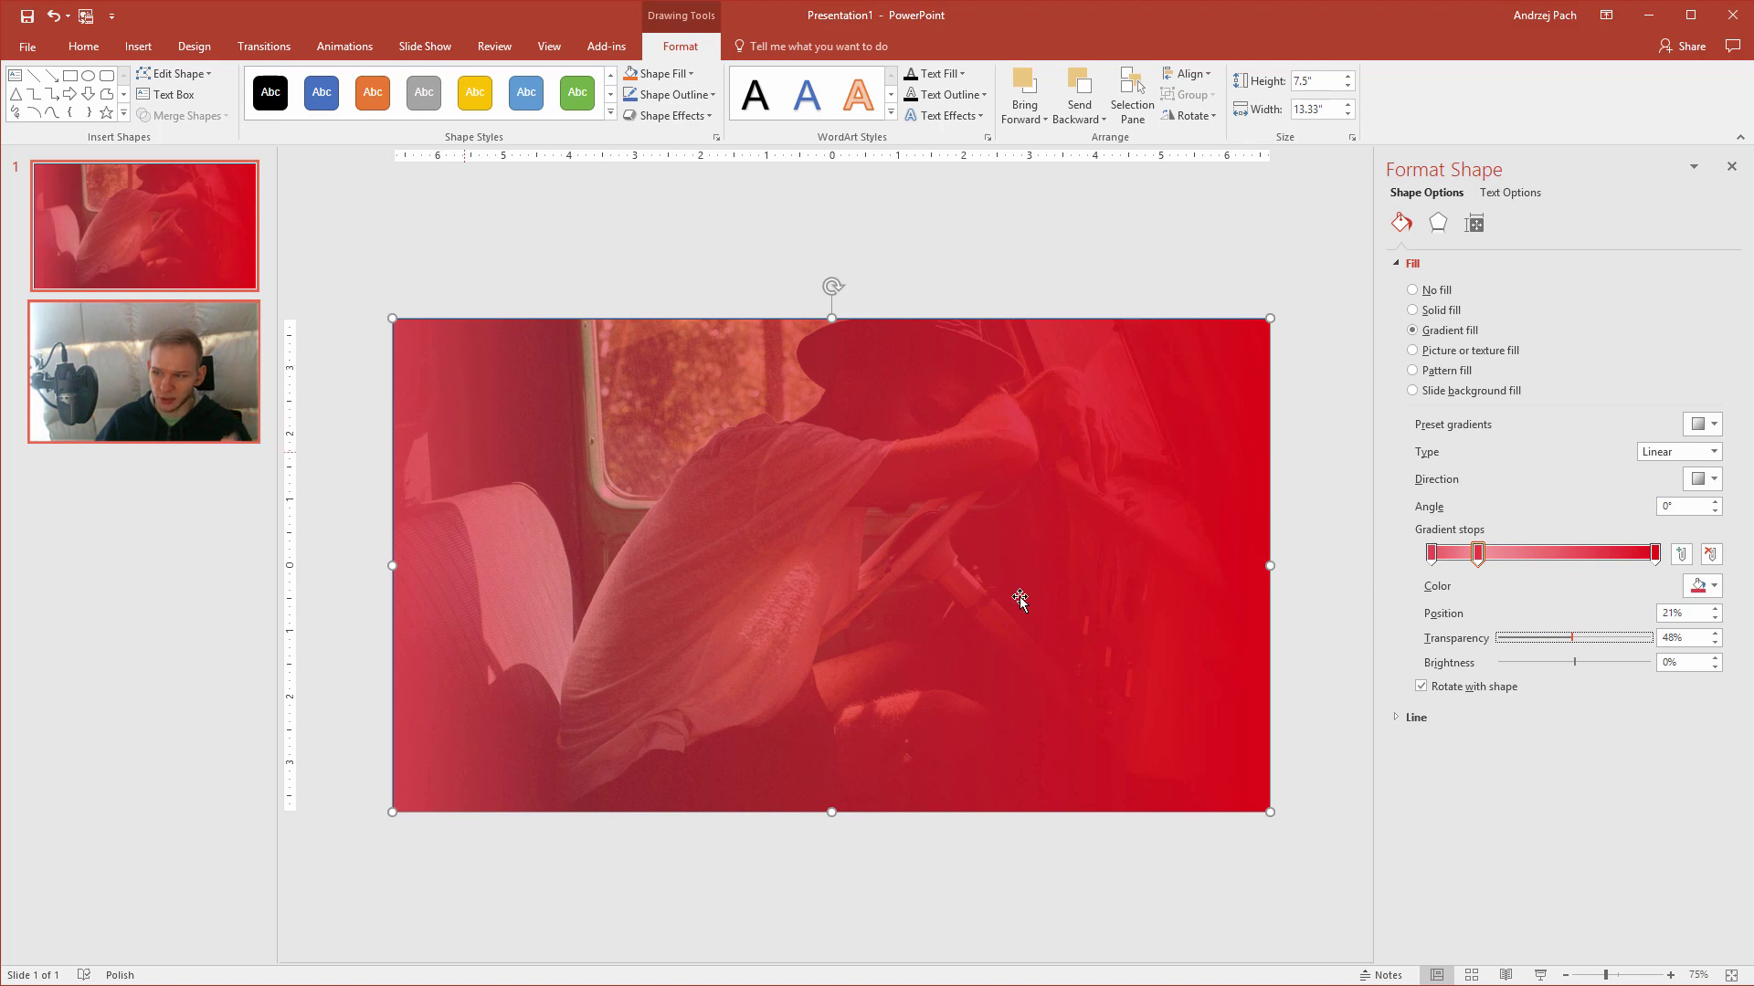
left_click(1655, 553)
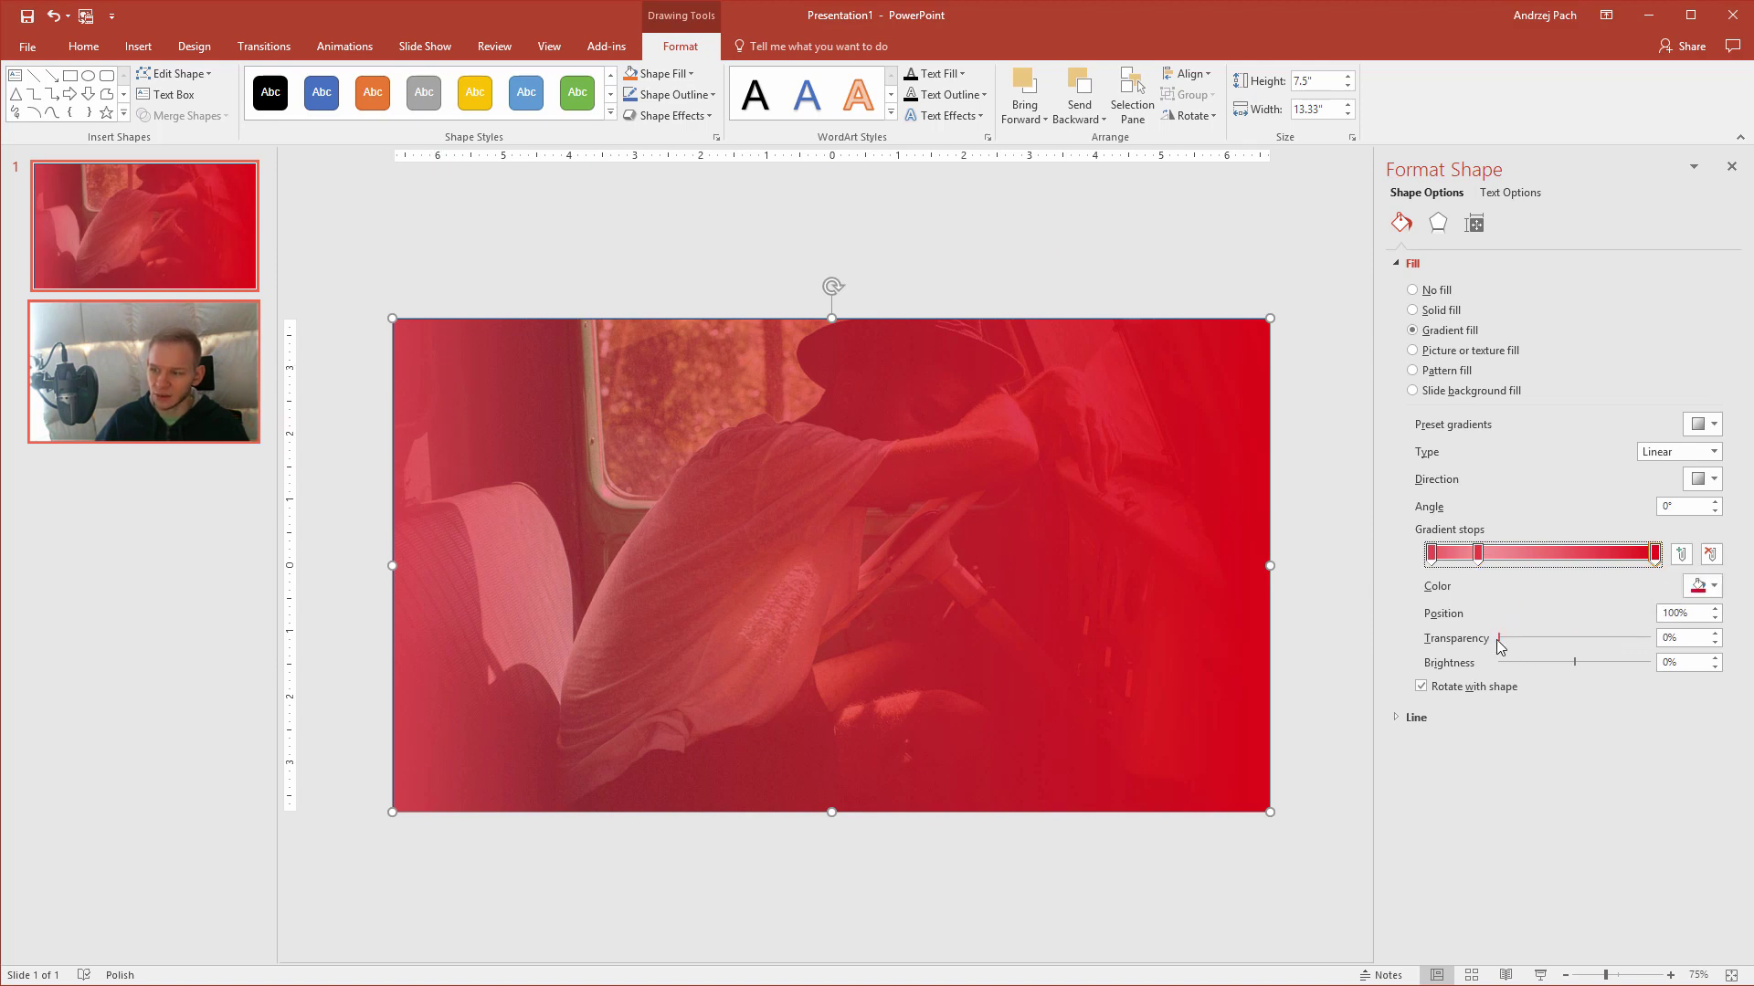
left_click_drag(1499, 637, 1562, 640)
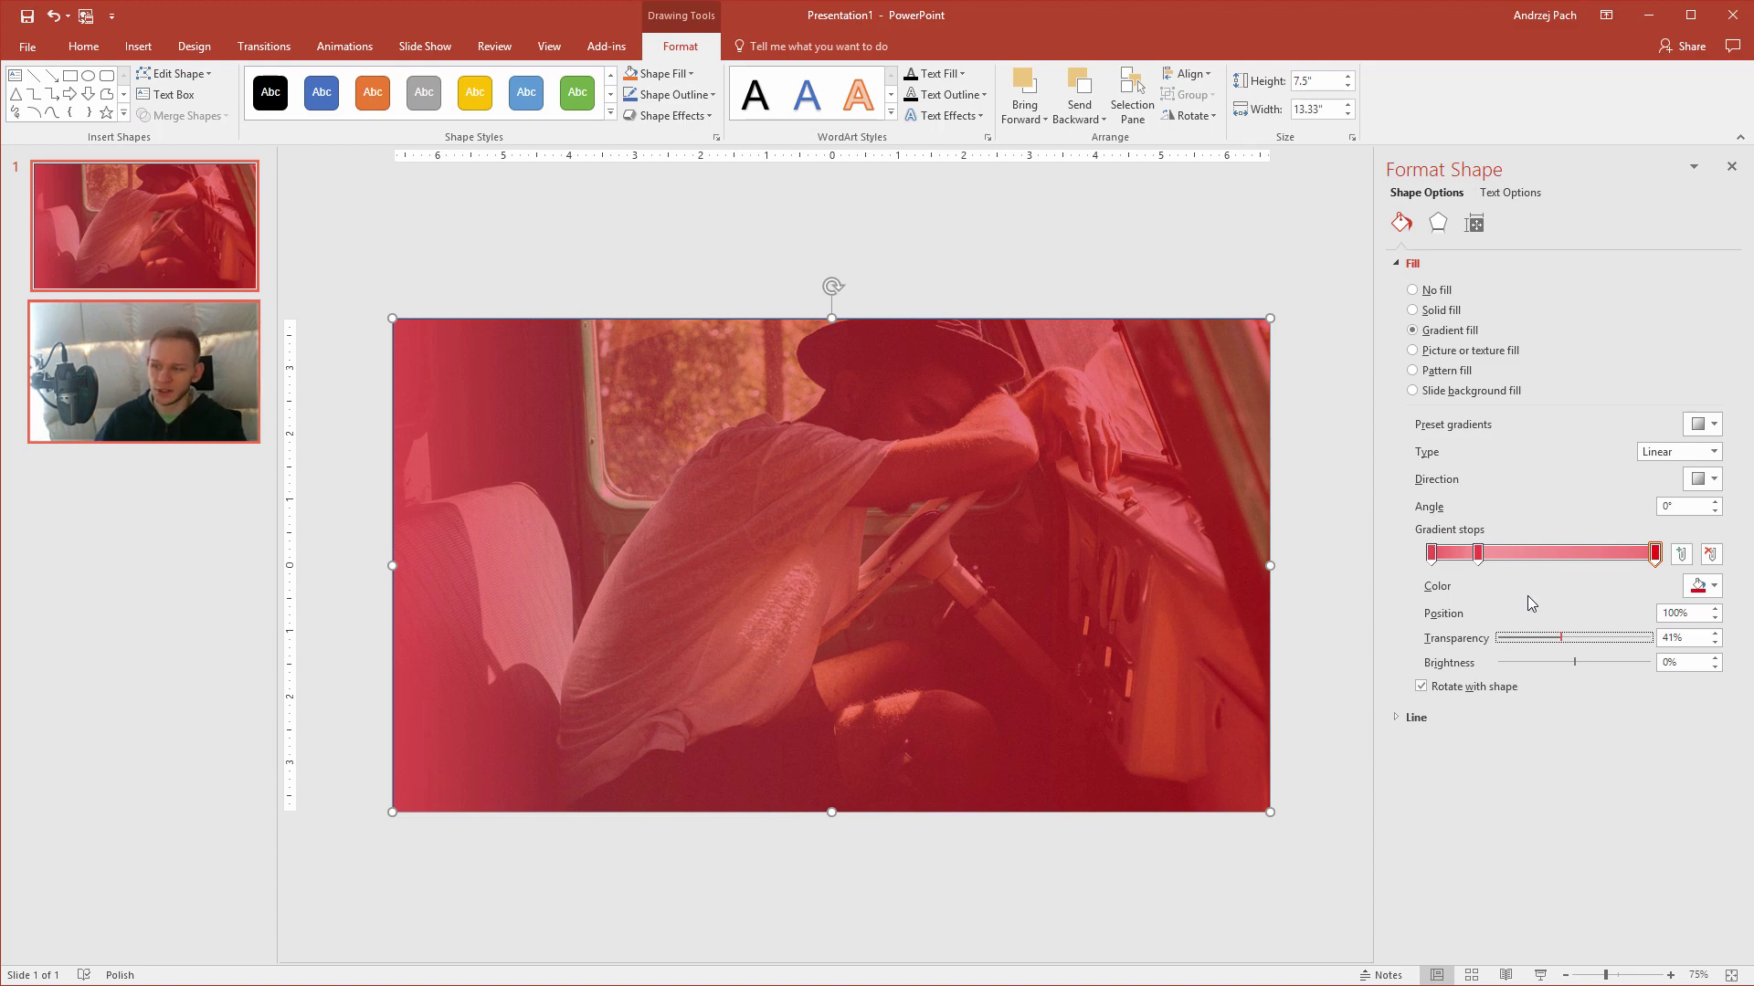
Move a stop to 53% at 21% transparency and make the right-end stop 52% transparent.
left_click(1656, 550)
left_click_drag(1656, 553, 1551, 561)
left_click_drag(1558, 638, 1531, 638)
left_click(1656, 562)
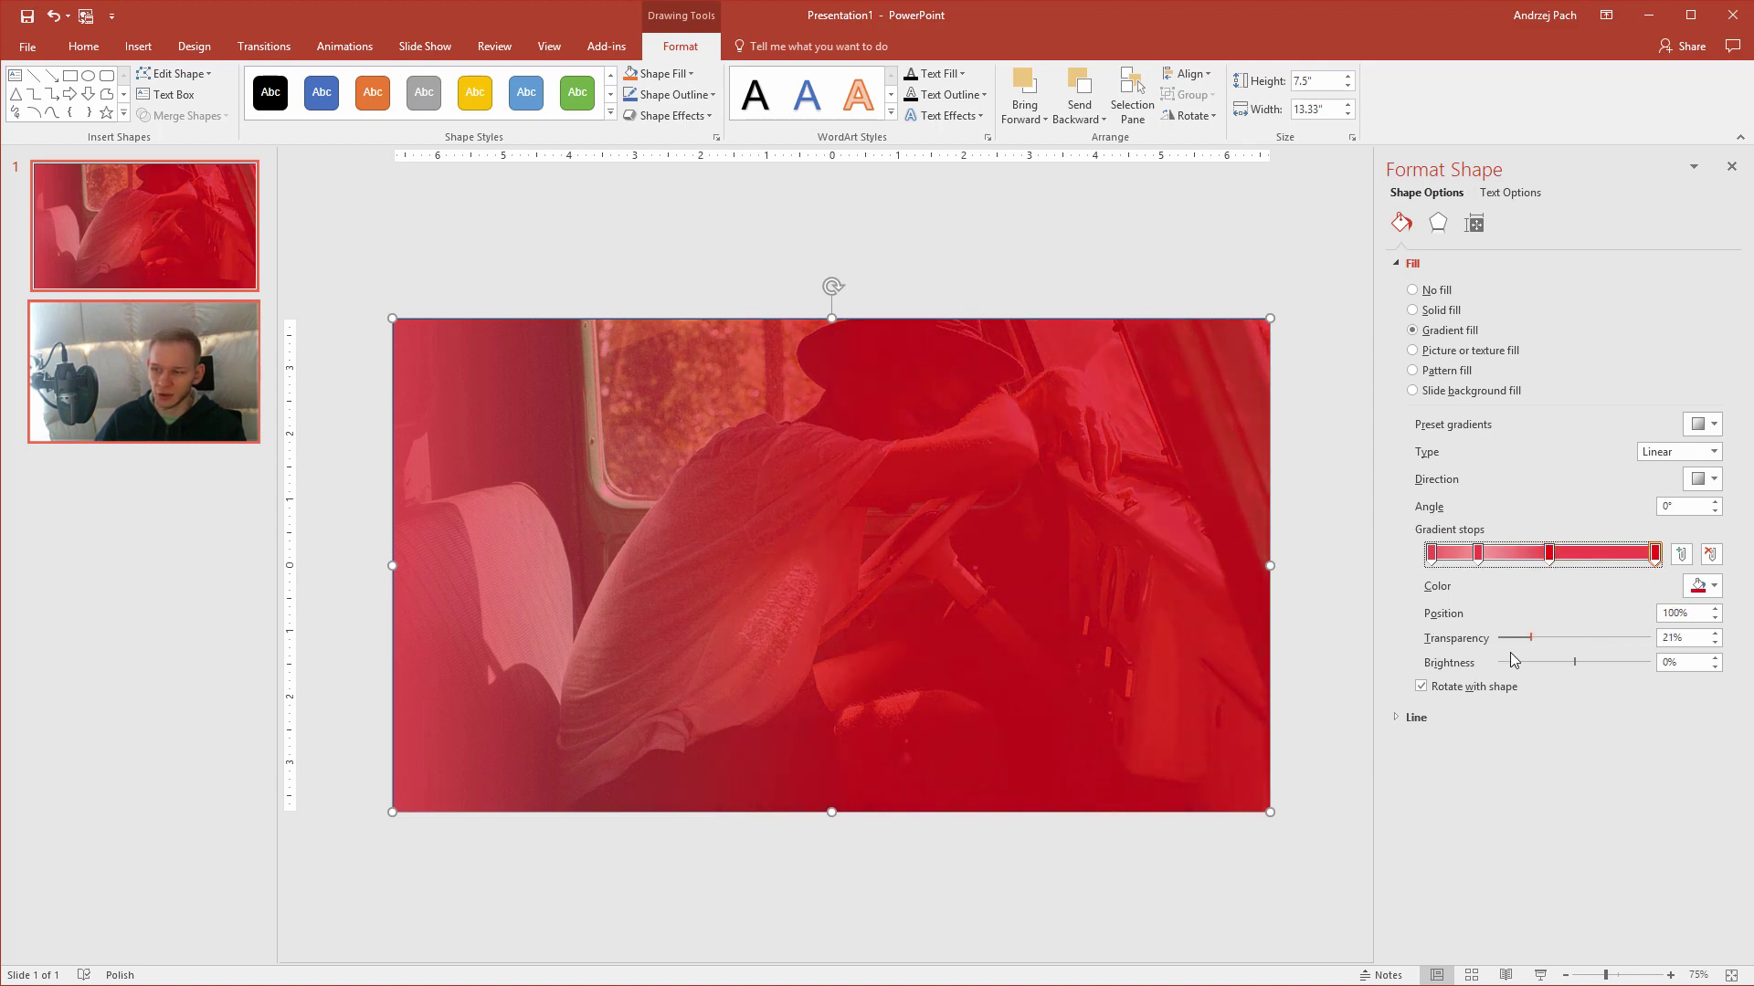
left_click(1532, 638)
left_click_drag(1543, 643, 1577, 639)
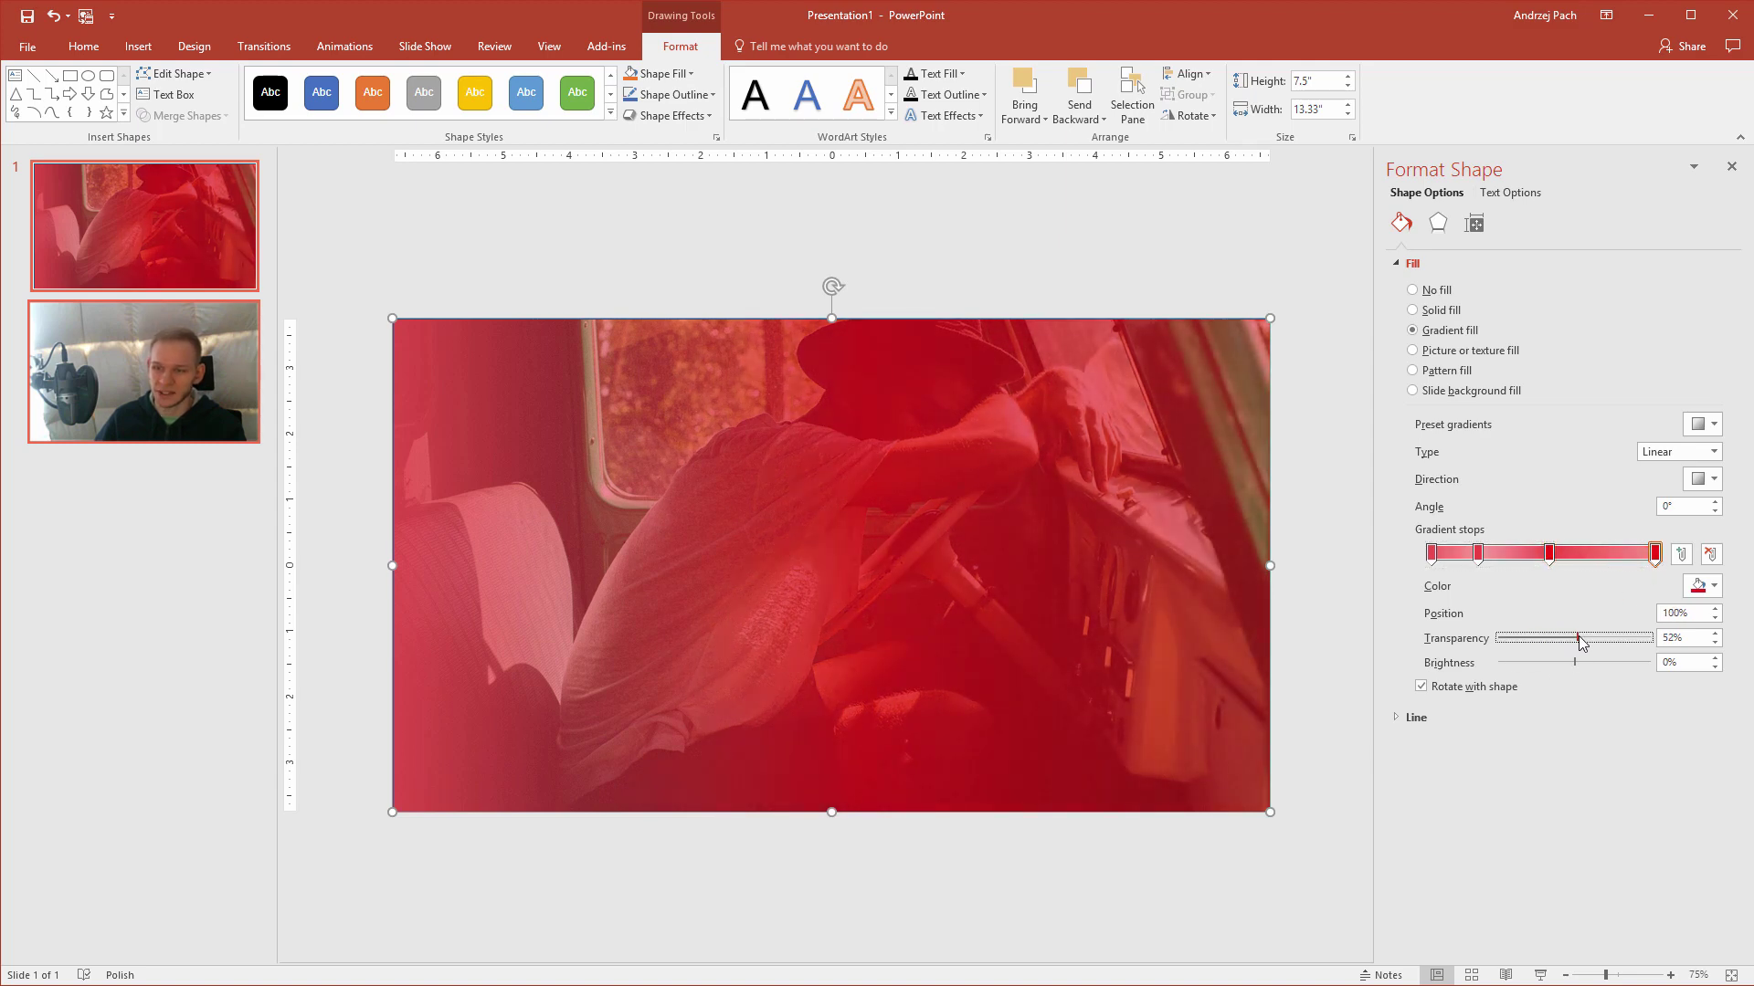
Angle the gradient to 30°, move the third stop to 65%, and retune the stops' transparency.
left_click(1716, 502)
left_click(1716, 502)
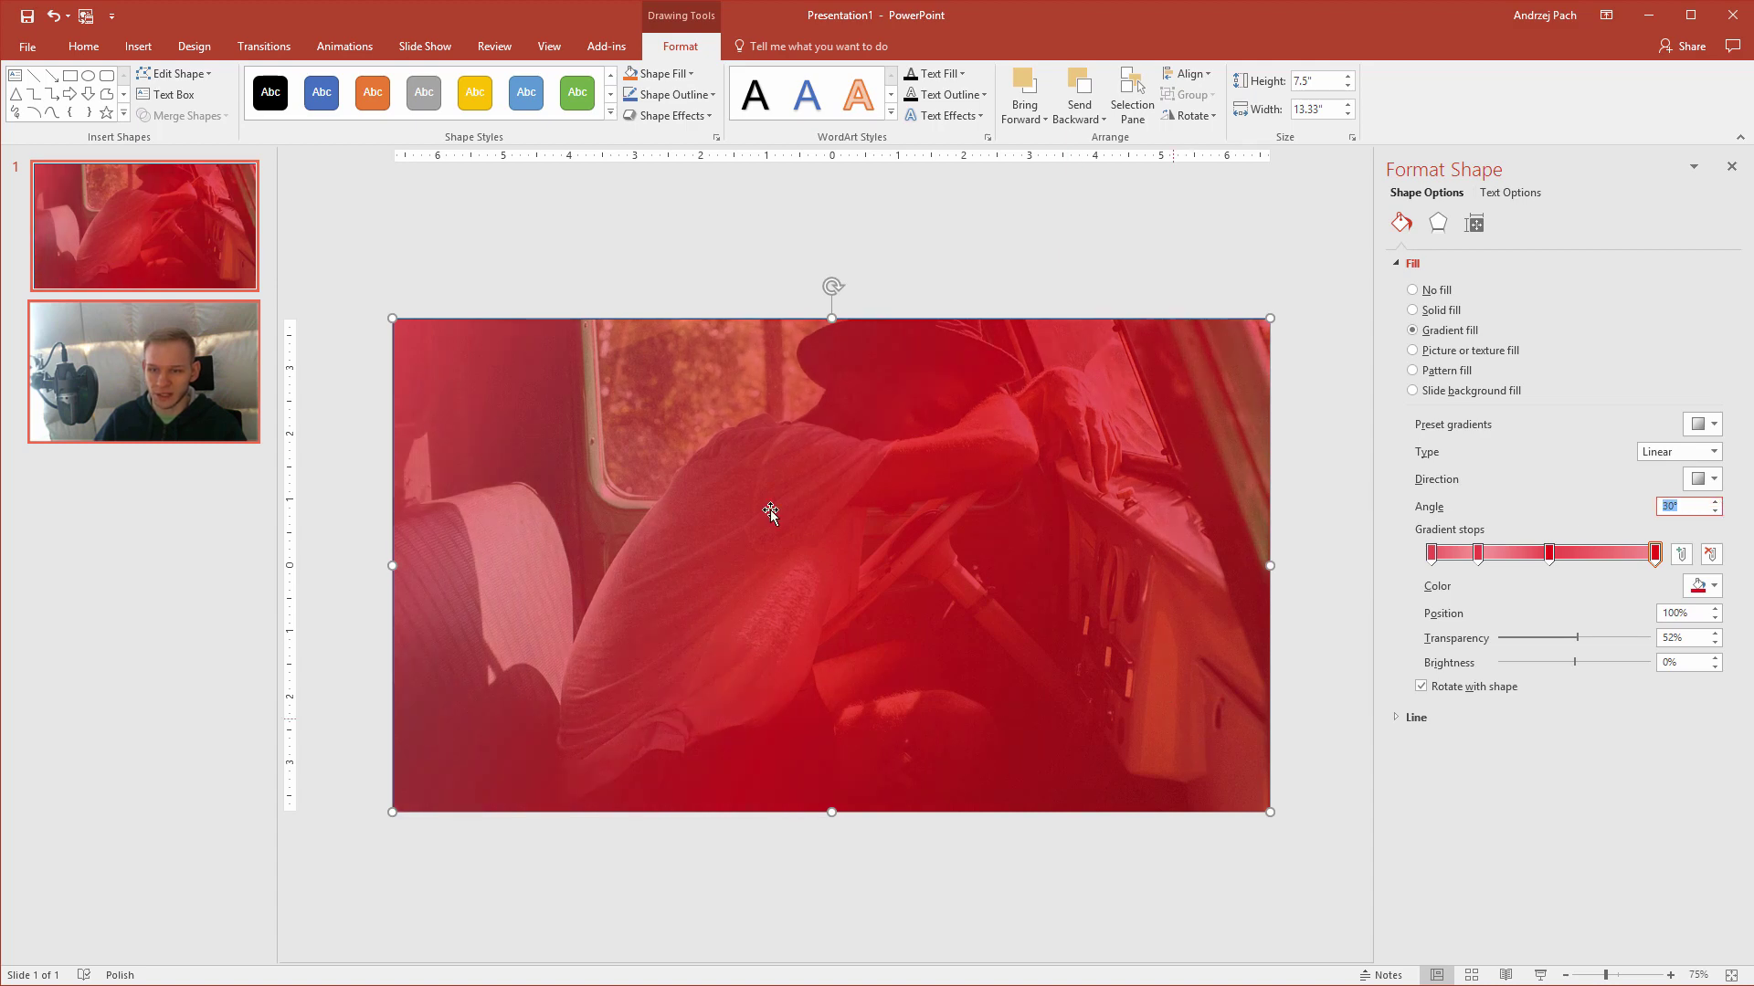
left_click(1549, 556)
left_click_drag(1563, 558, 1579, 556)
left_click(1535, 647)
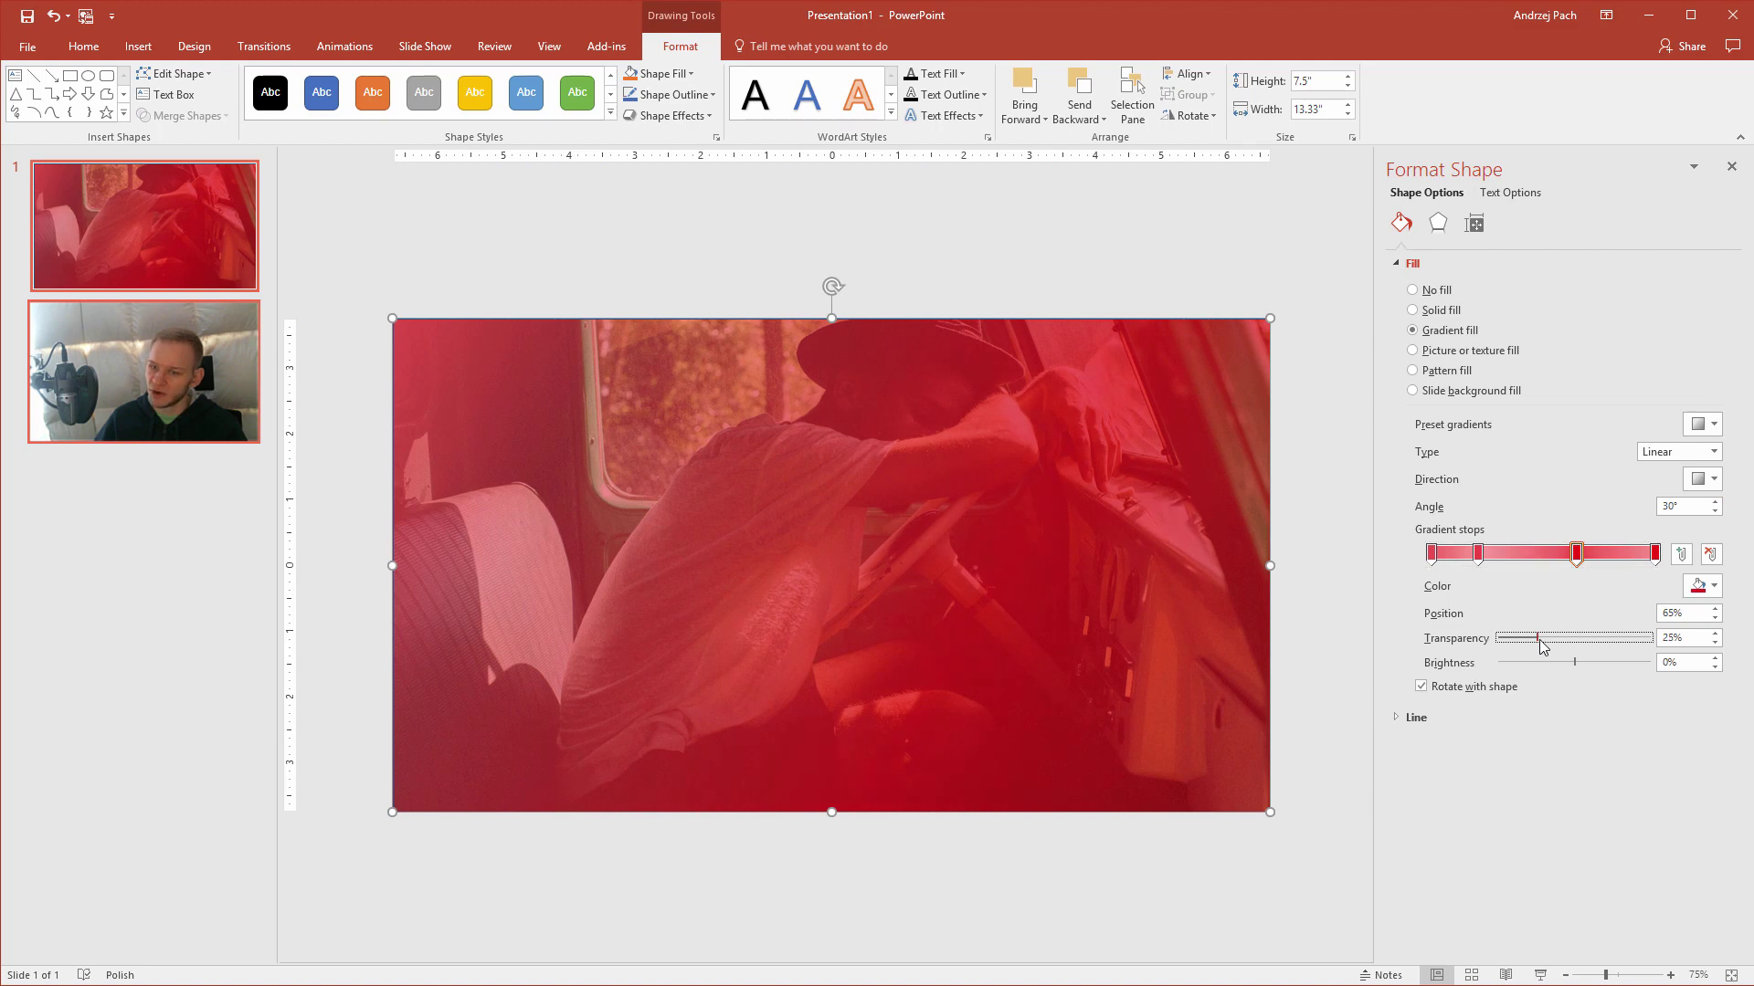
mouse_move(1542, 646)
left_mouse_down()
mouse_move(1560, 646)
mouse_move(1527, 645)
left_mouse_up()
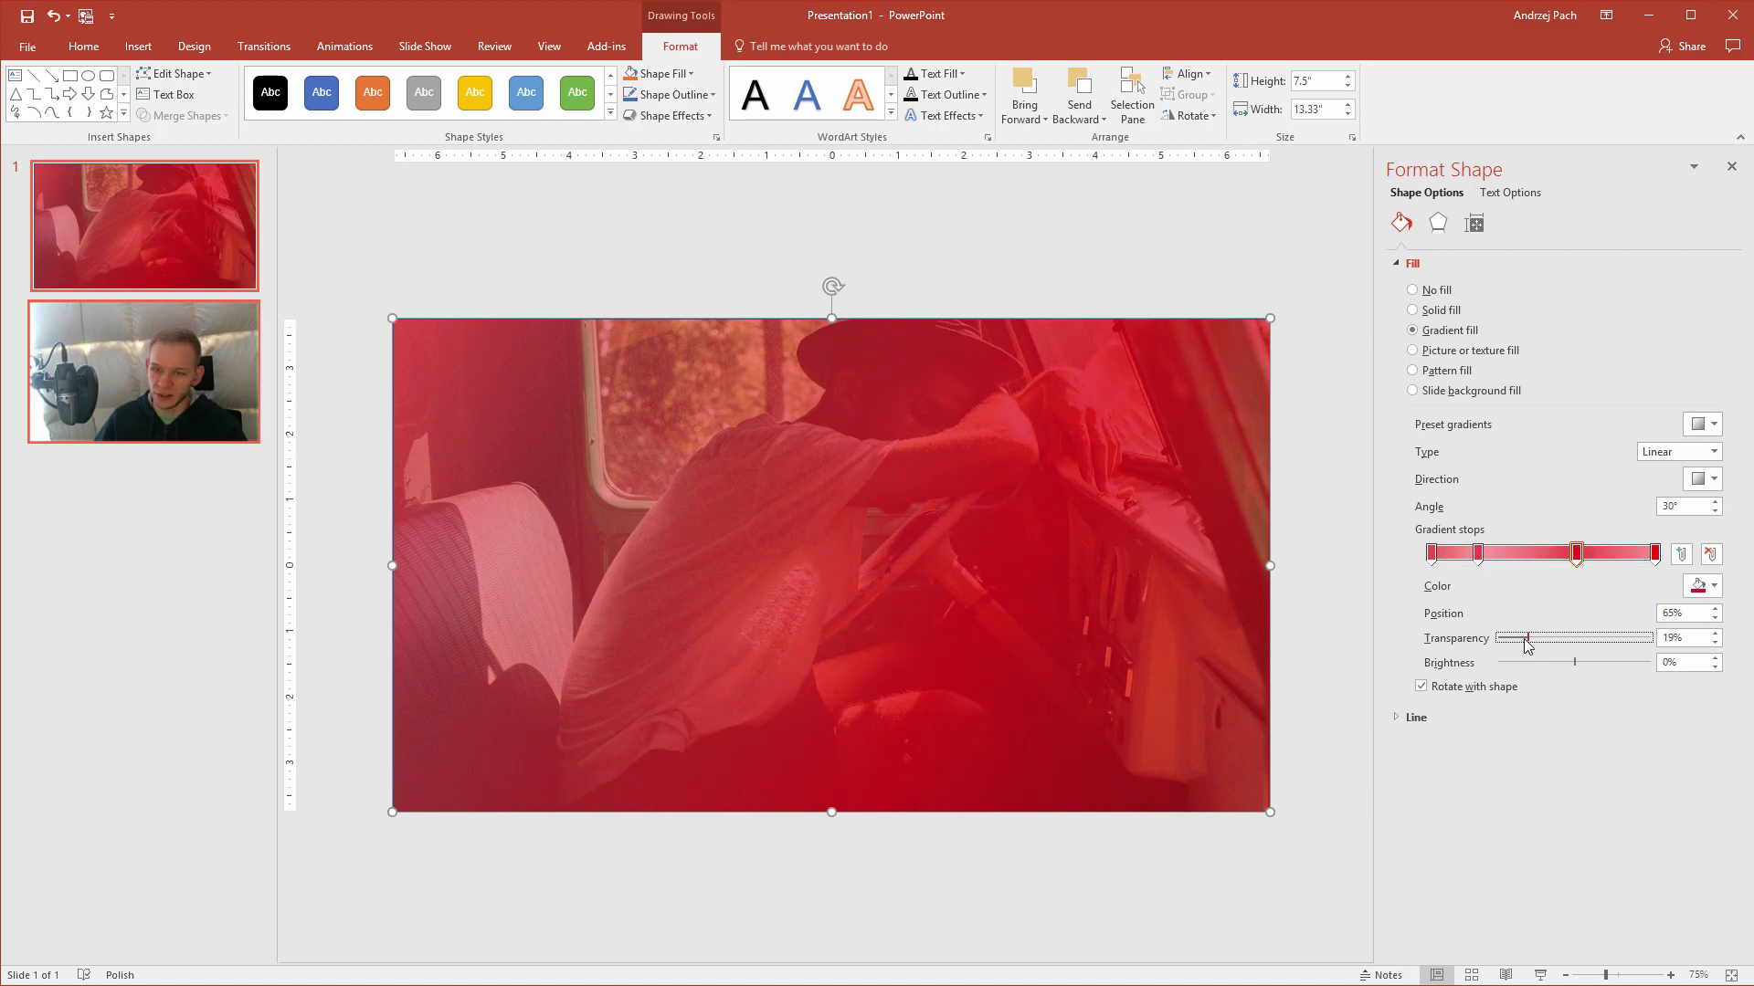
left_click(1477, 555)
left_click(1571, 645)
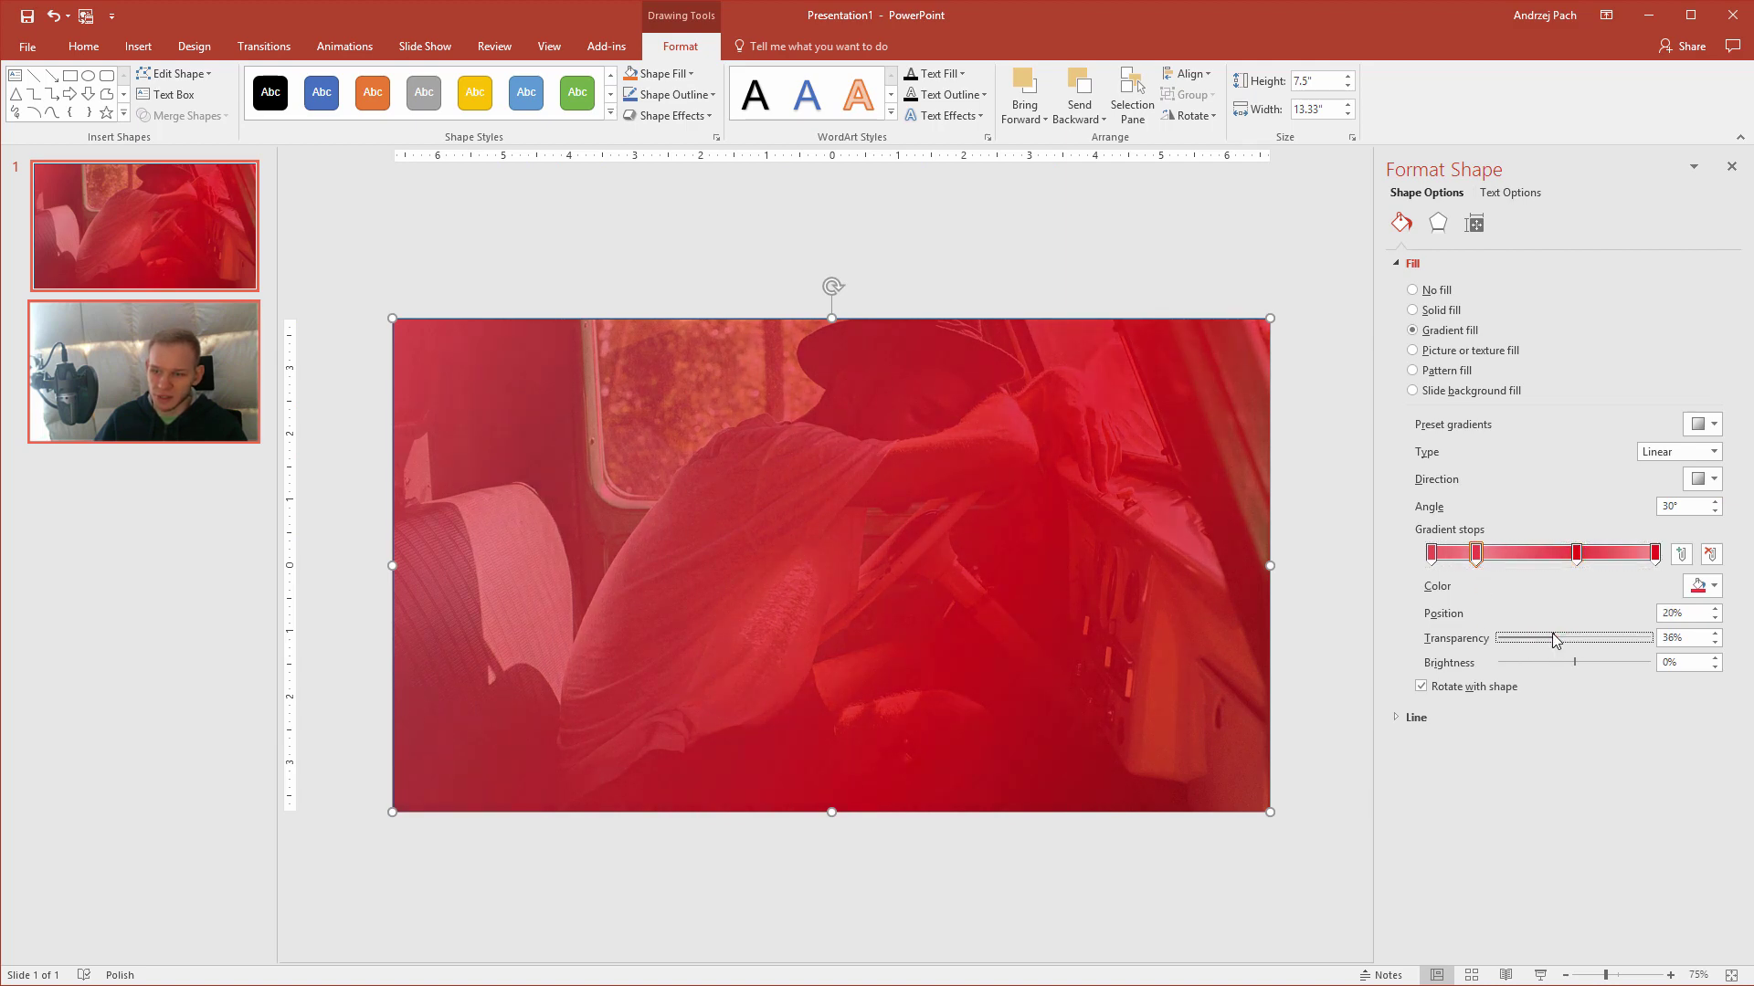
Remove the outline from the red gradient overlay with Shape Outline > No Outline.
left_click(996, 866)
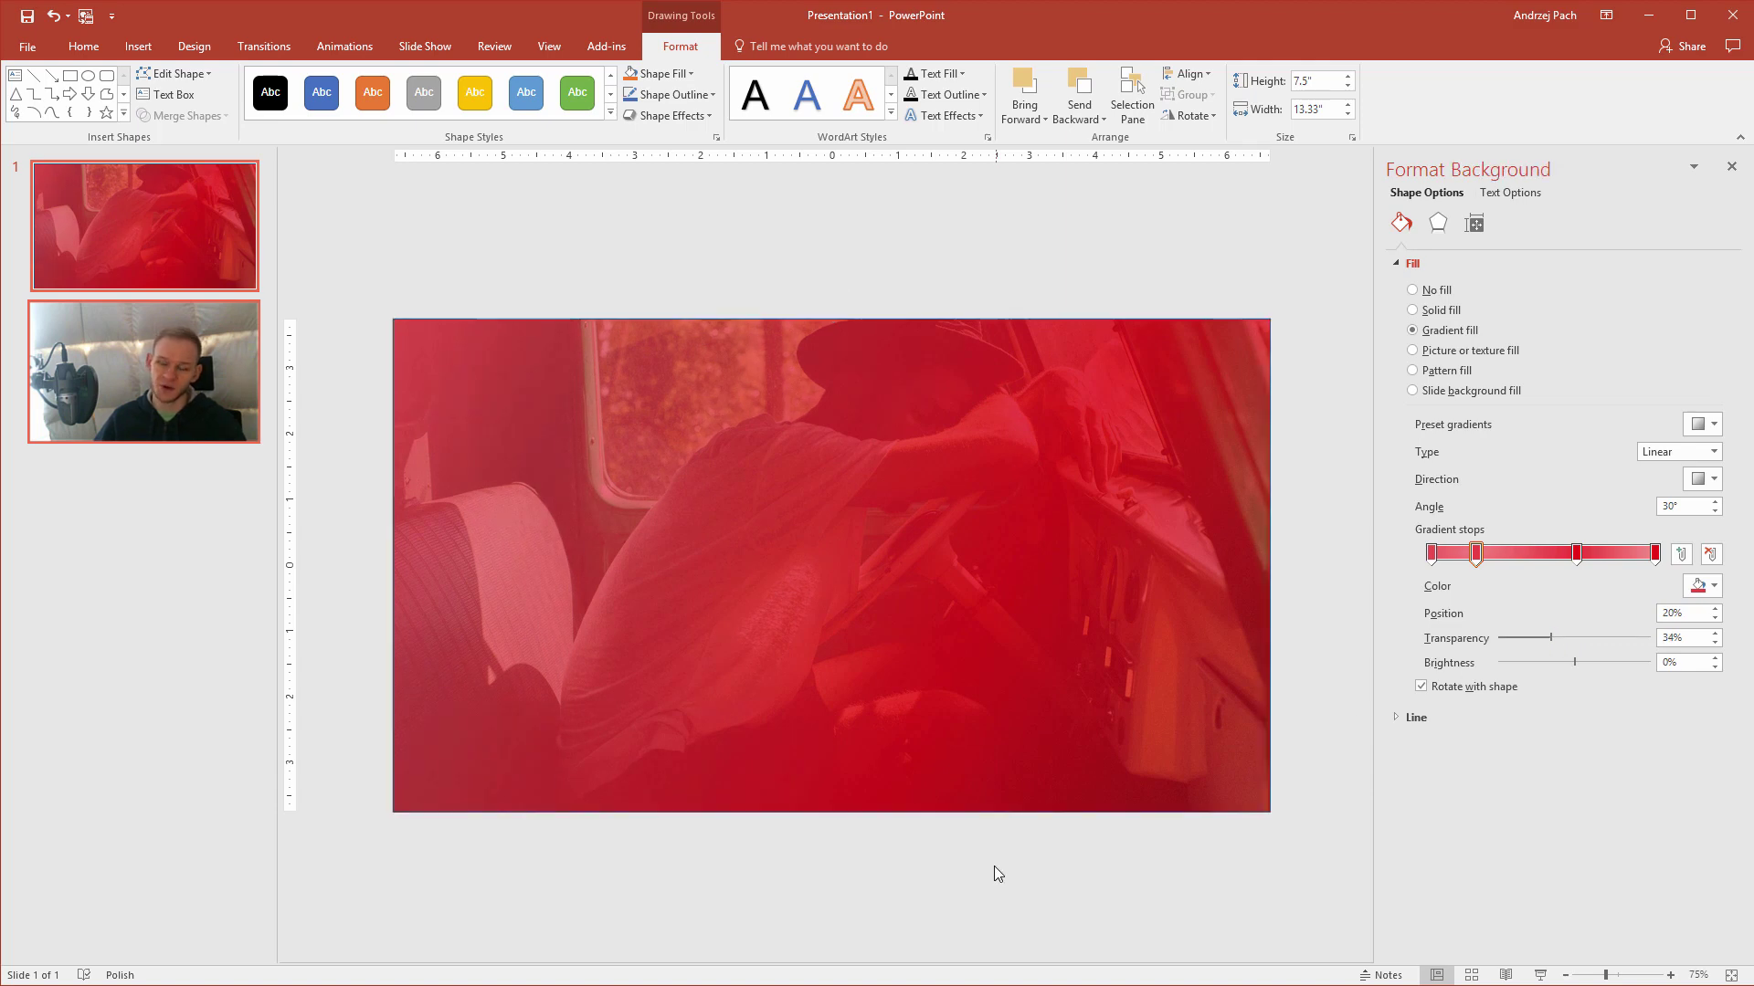
left_click(753, 561)
left_click(680, 95)
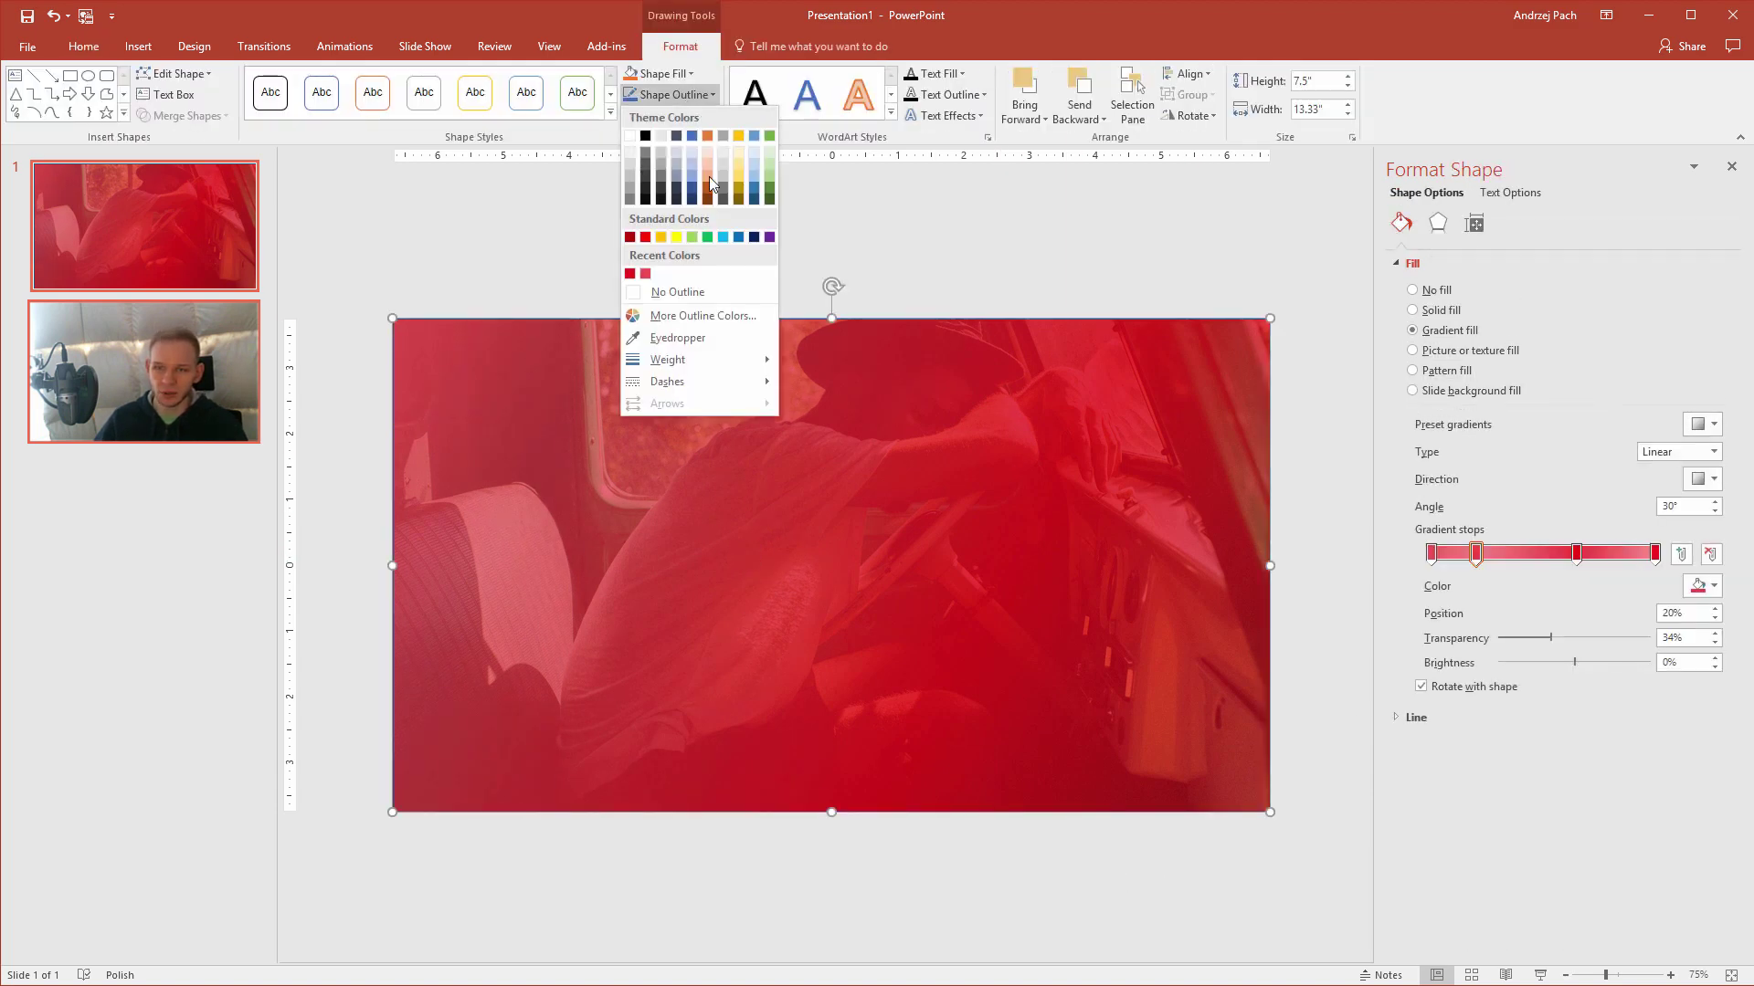
left_click(676, 285)
left_click(606, 255)
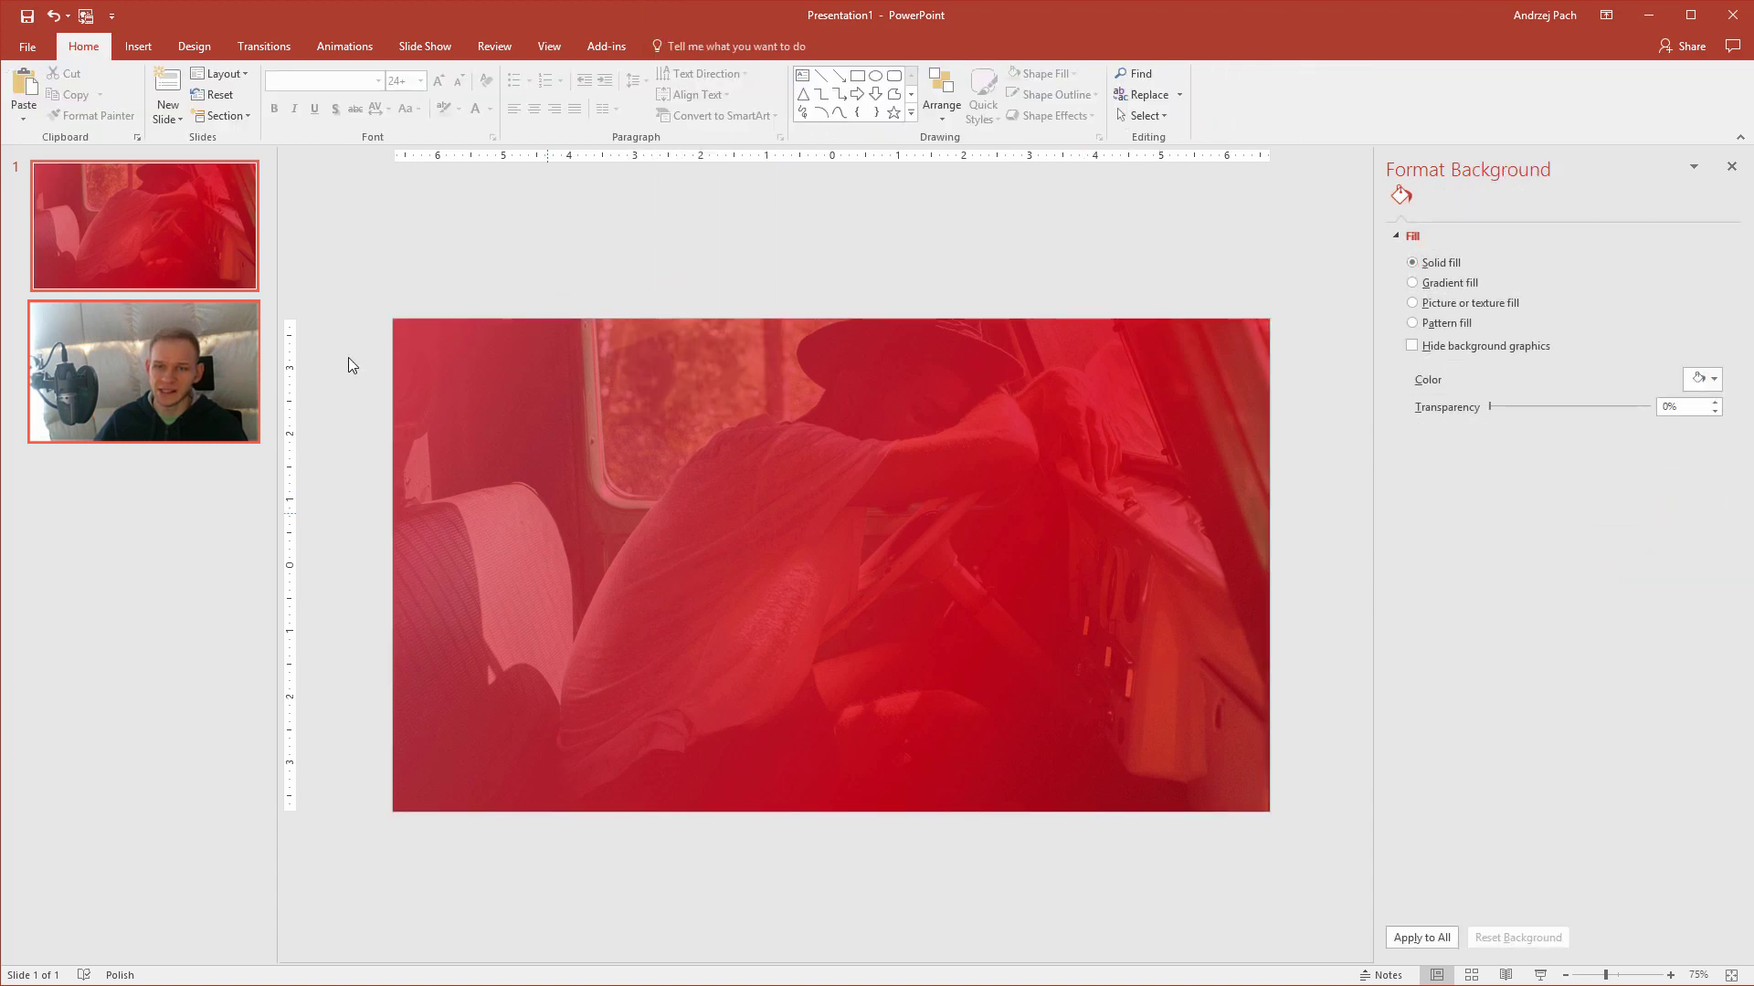
Add a text box reading 'TITLE OF THE SLIDE' and move it to the slide's upper middle.
left_click(137, 47)
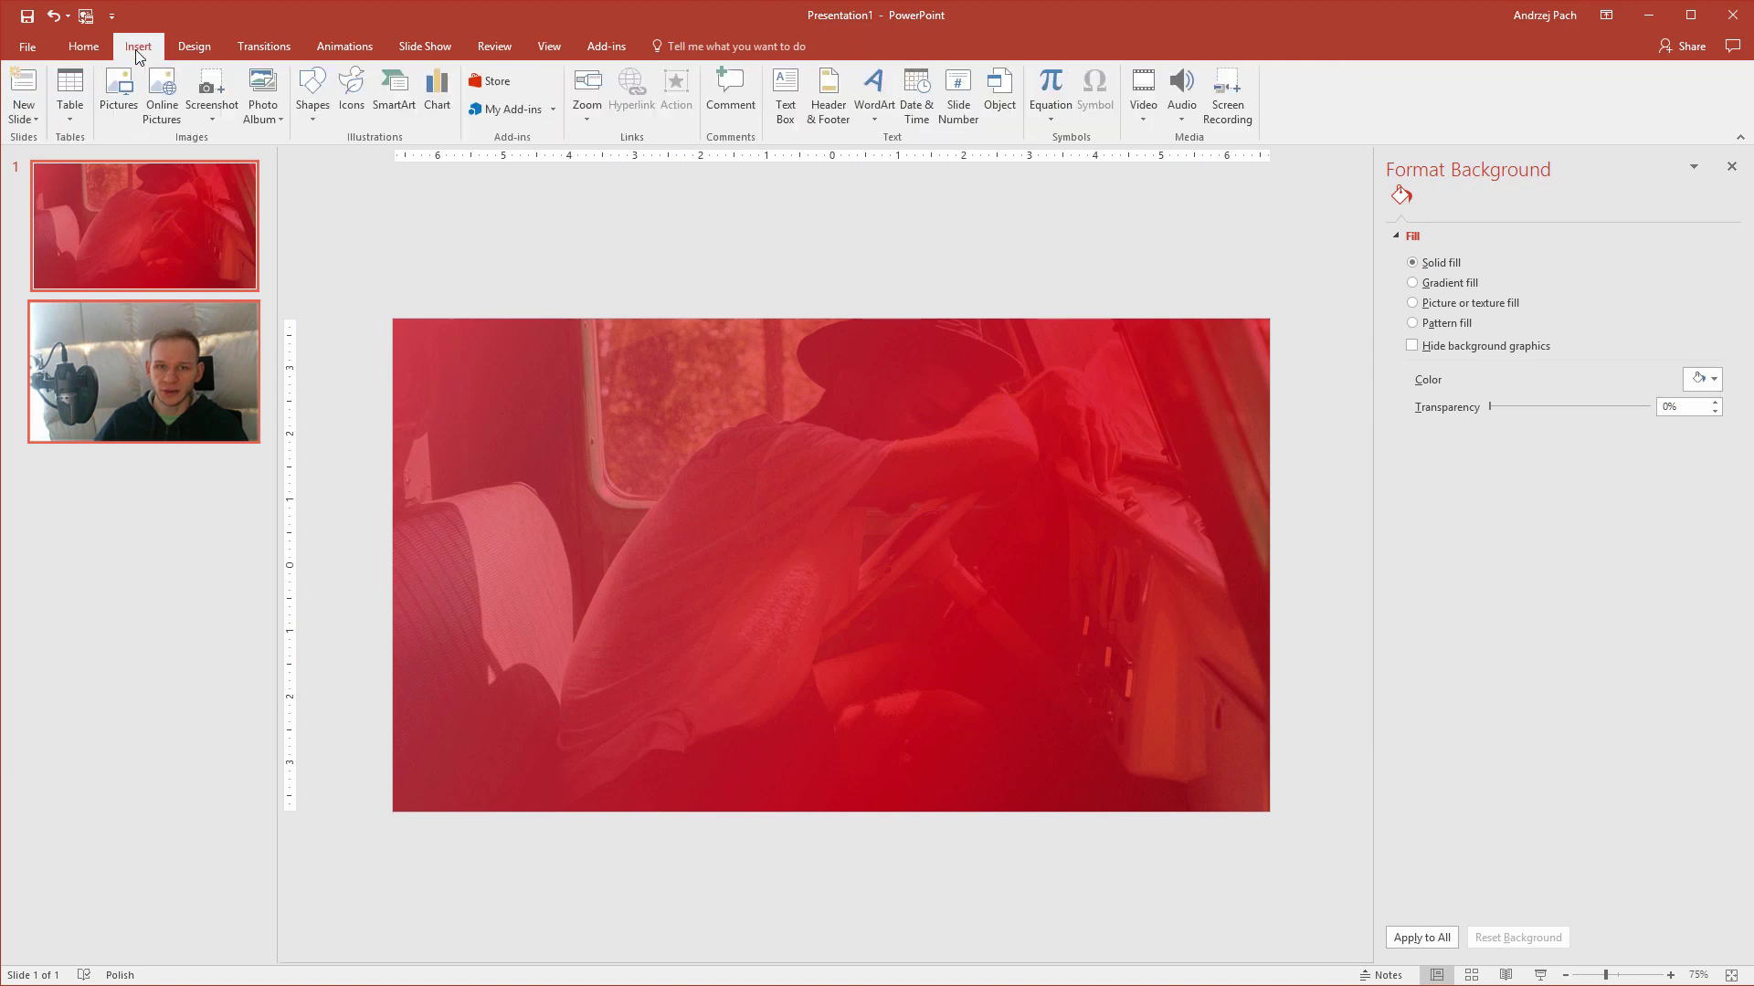
left_click(786, 91)
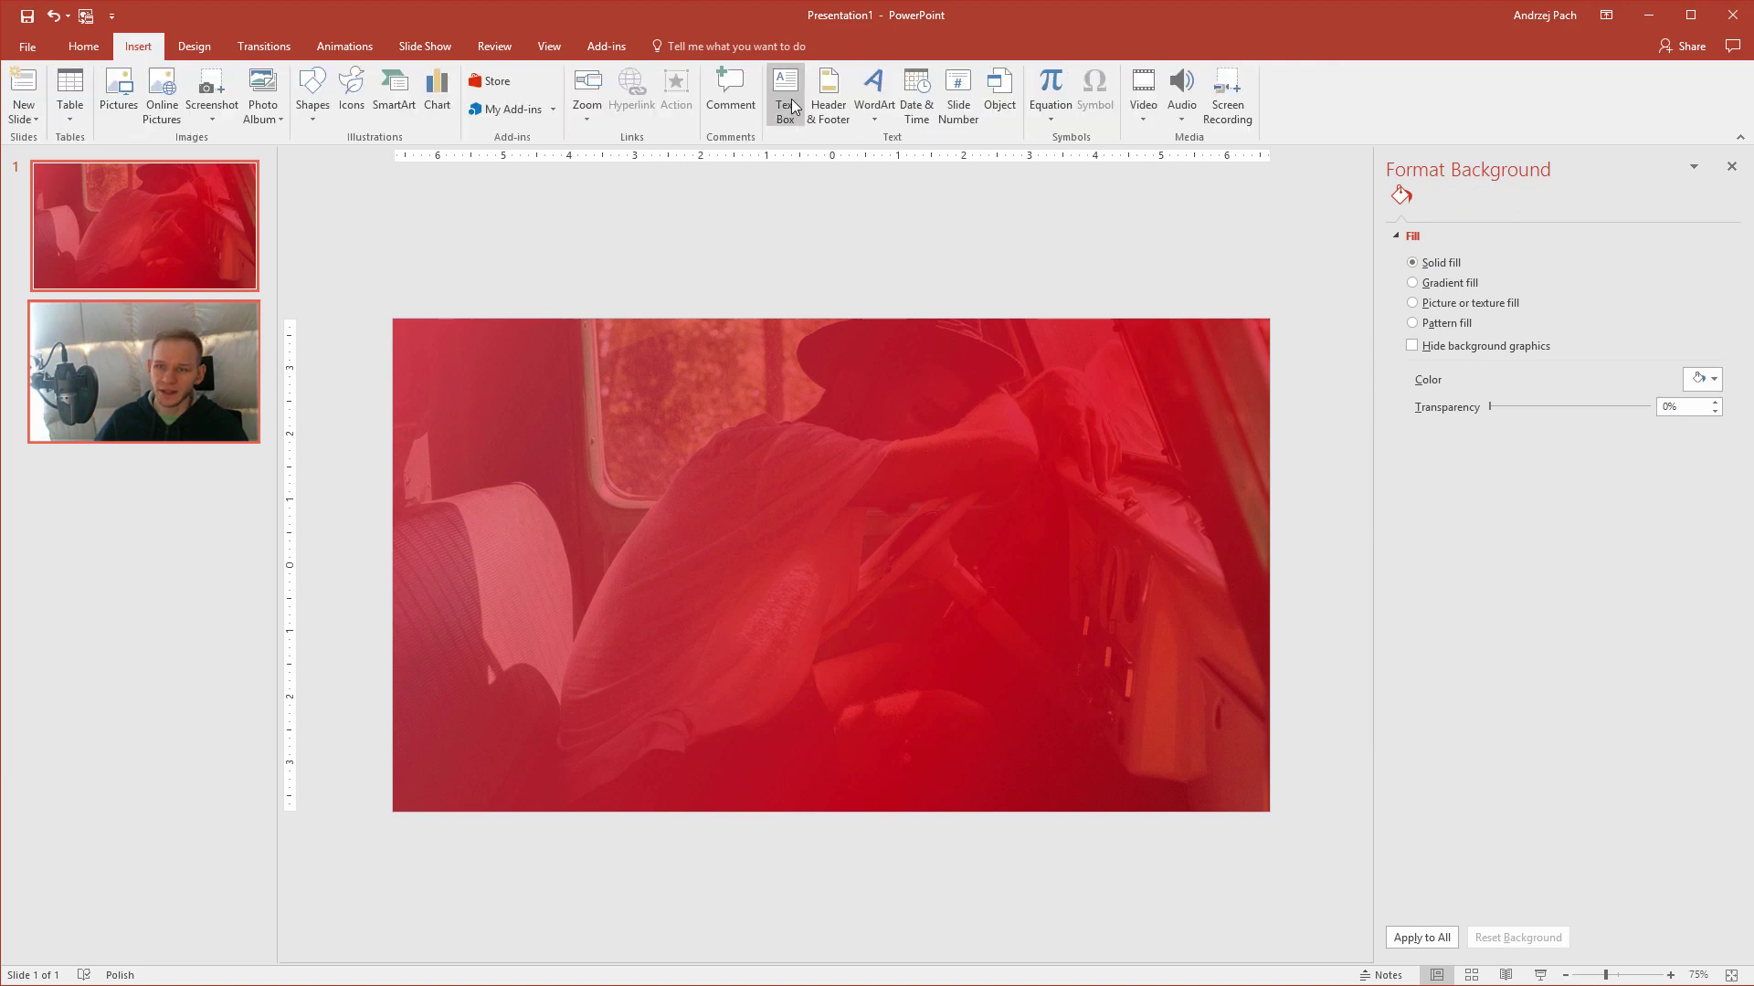
left_click(842, 274)
type("TITLE OF TH")
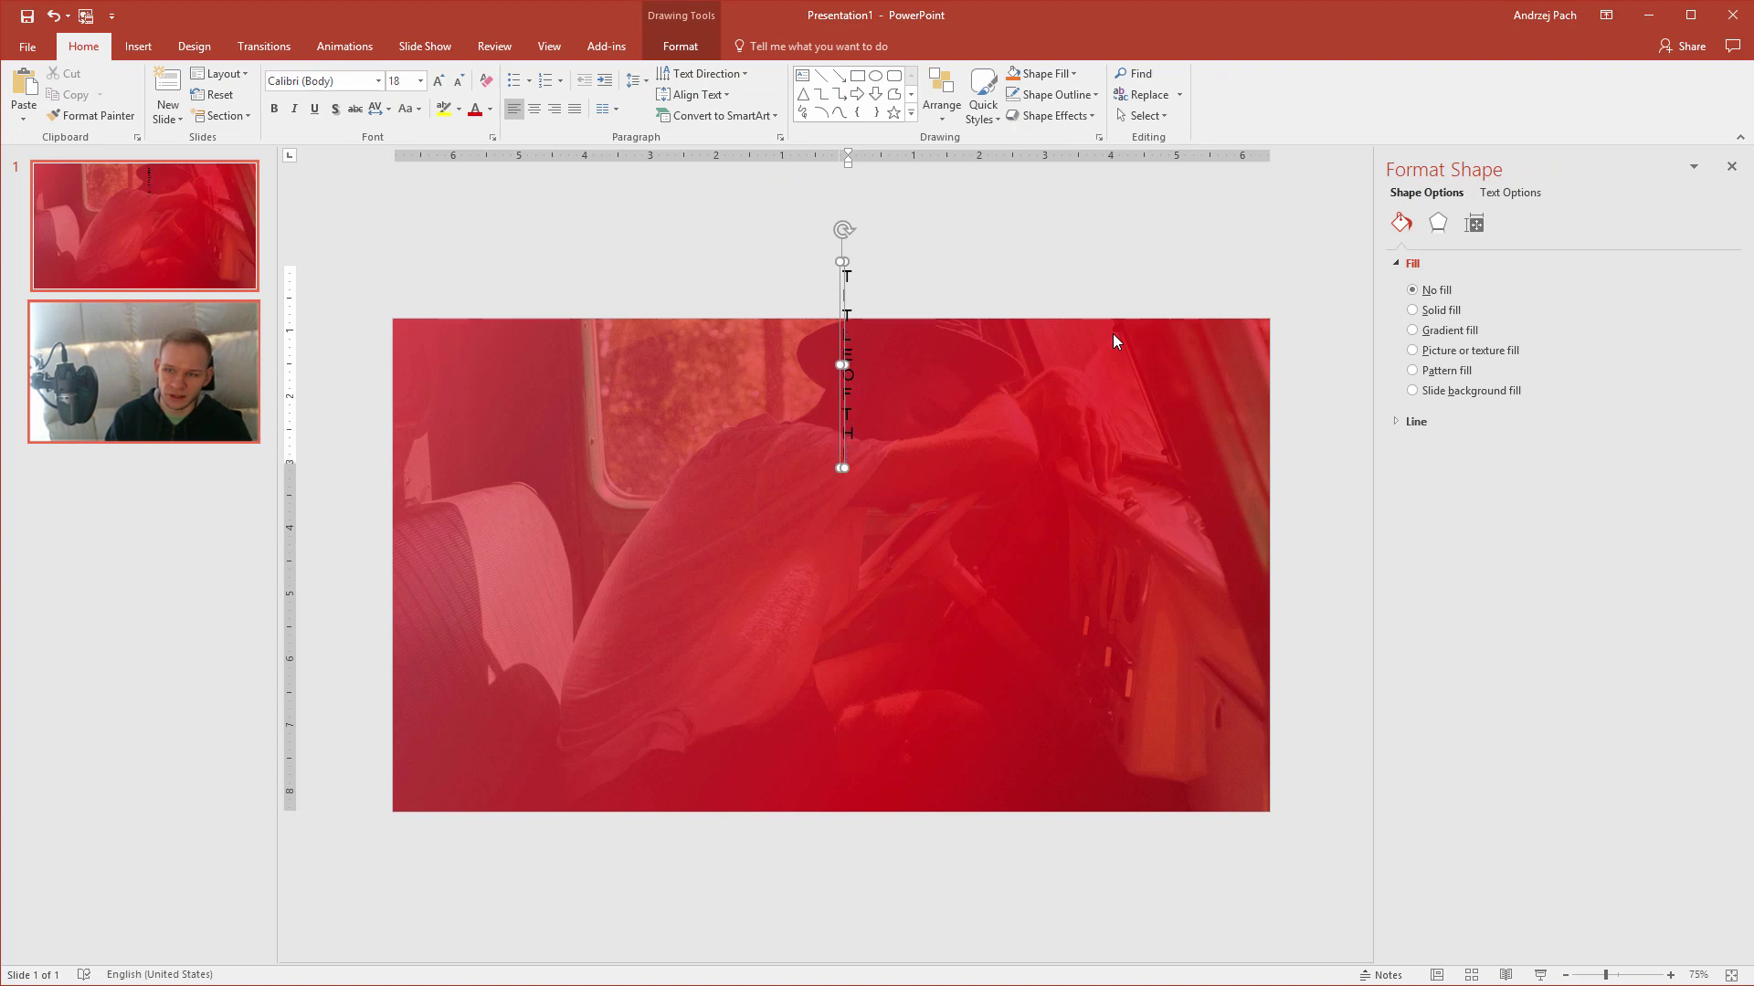
type("E SLIDE")
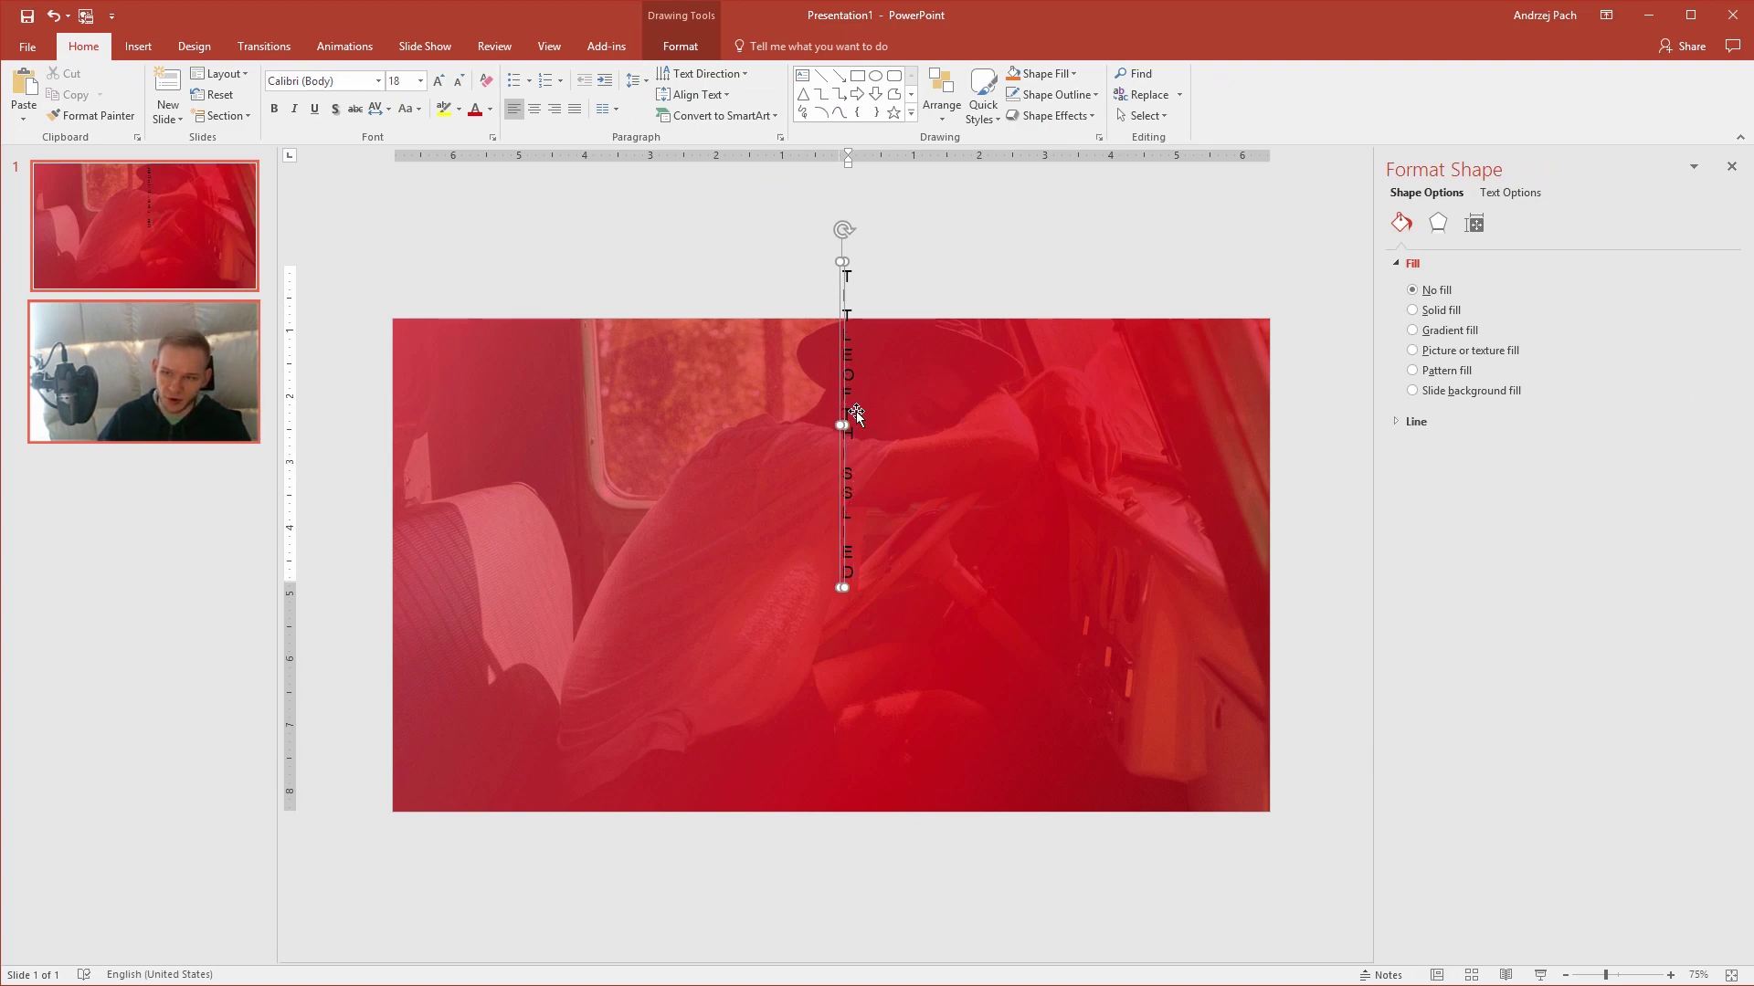
left_click_drag(846, 425, 1184, 422)
left_click_drag(1056, 268, 899, 437)
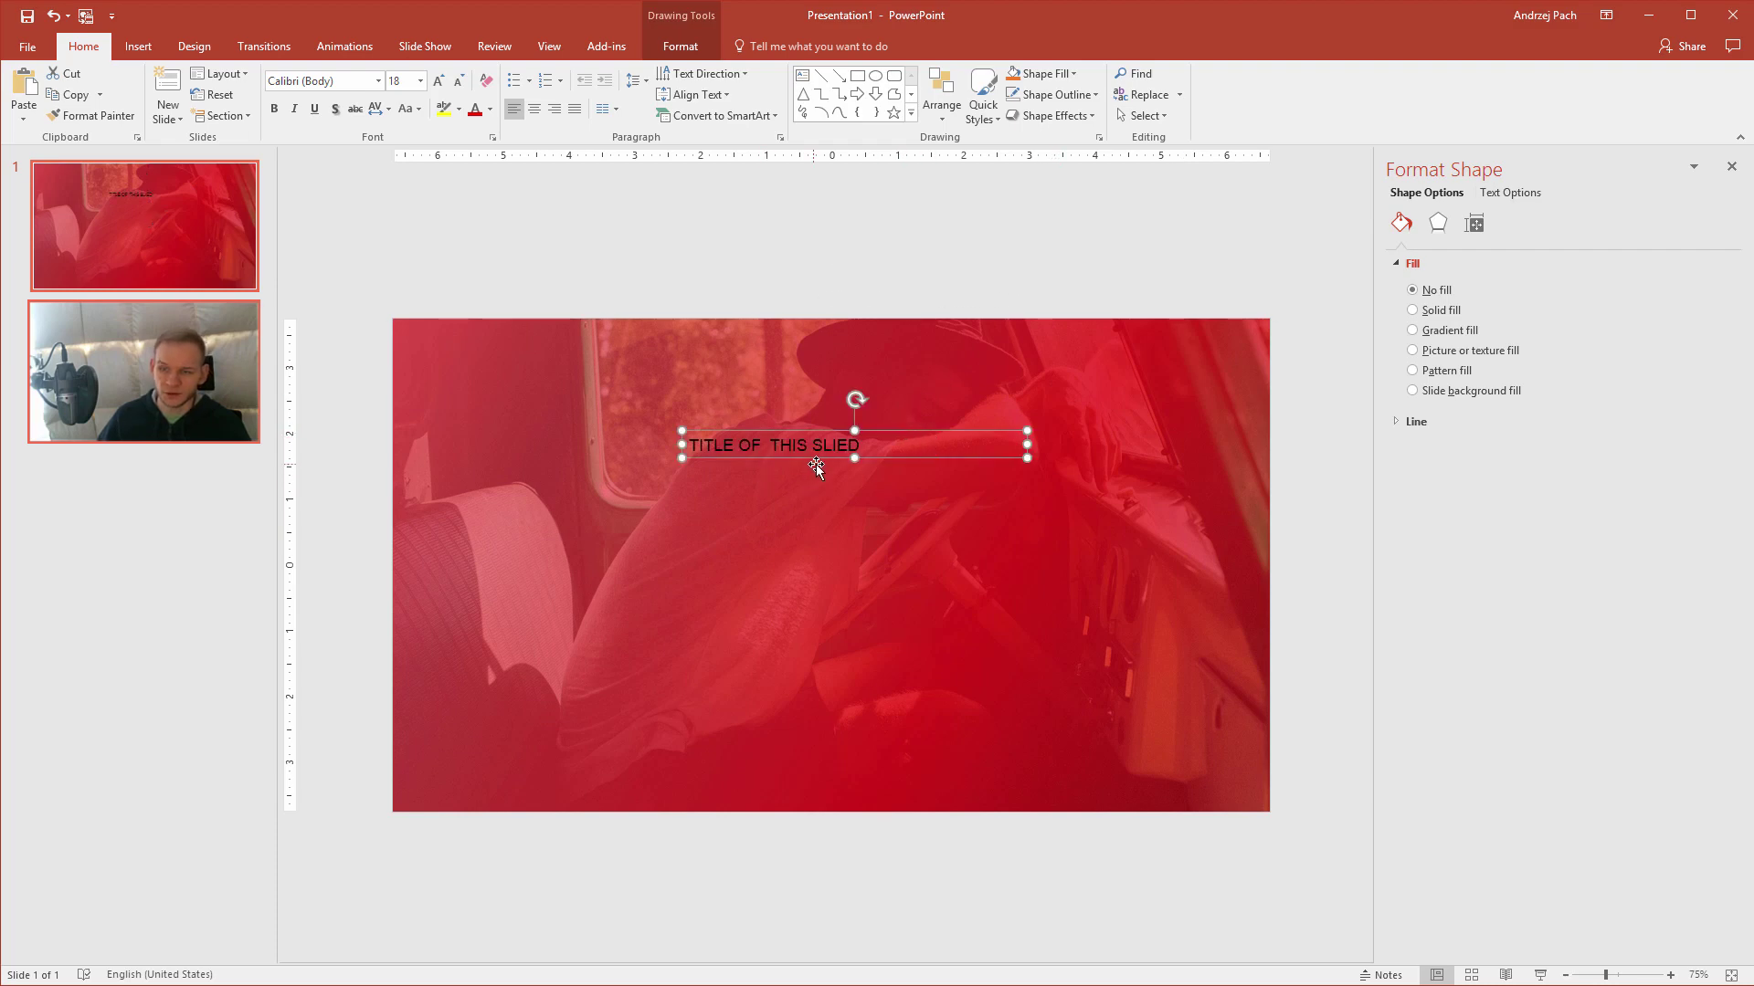
Format the title centred, white, bold and 44 pt, widened to fit one line.
left_click(535, 109)
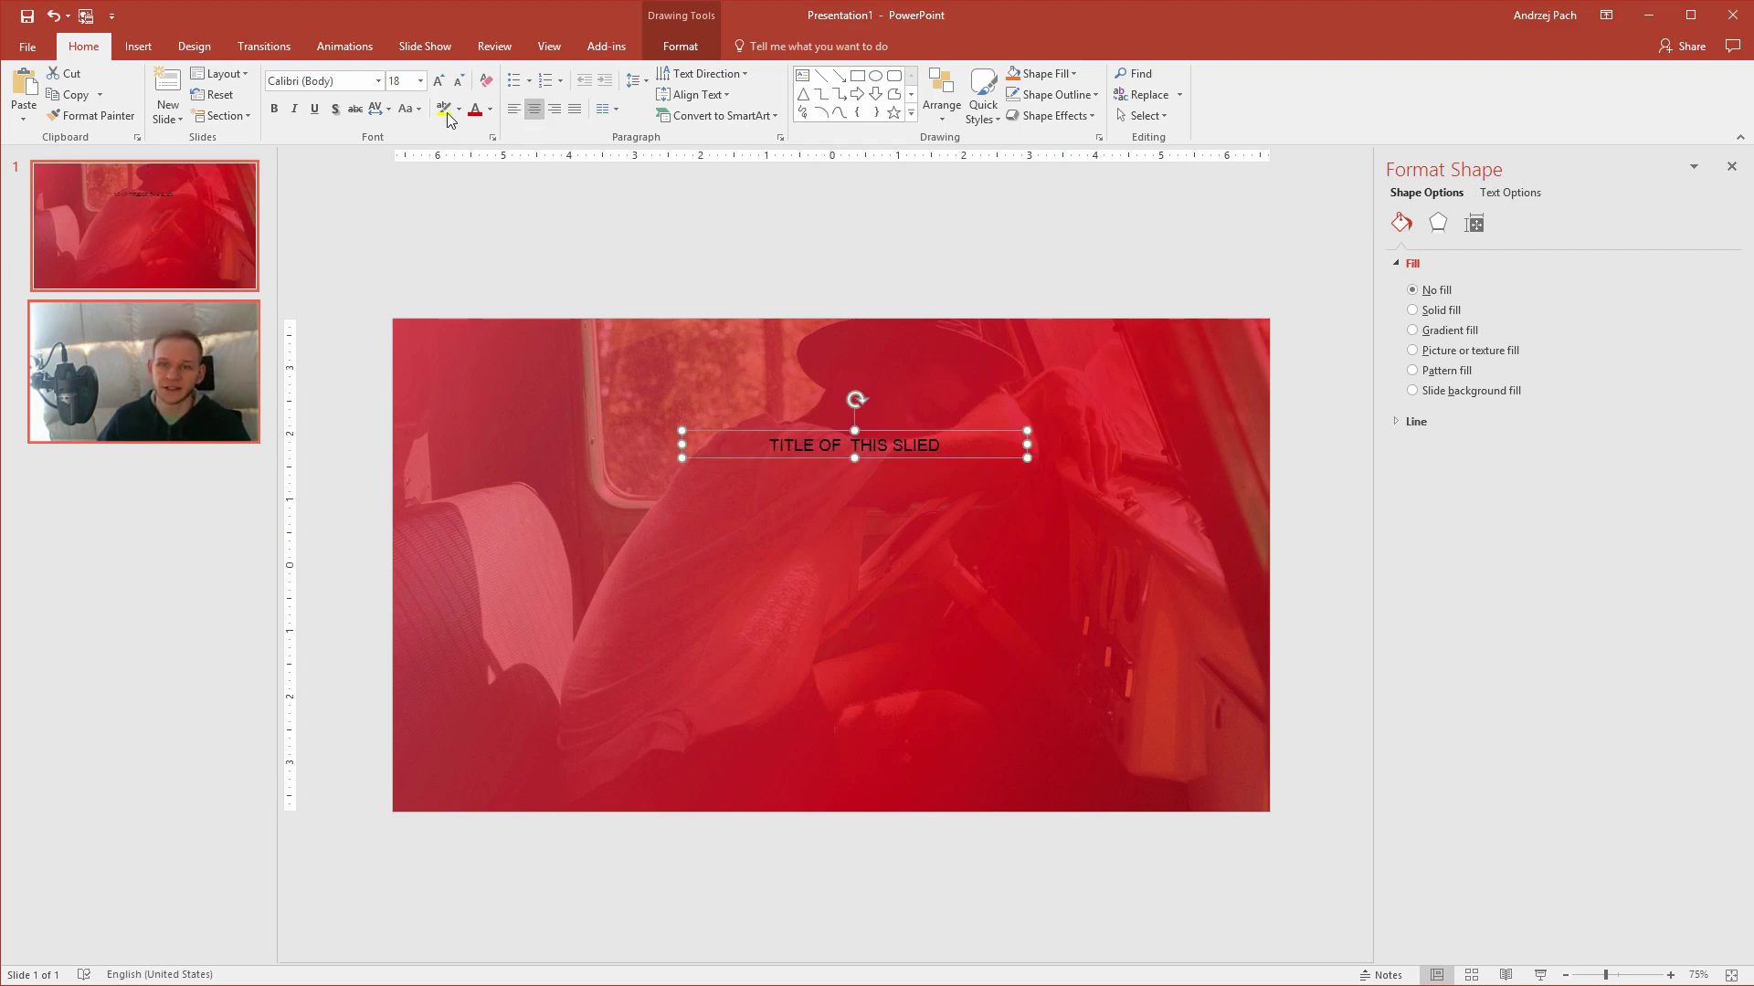
left_click(490, 109)
left_click(484, 160)
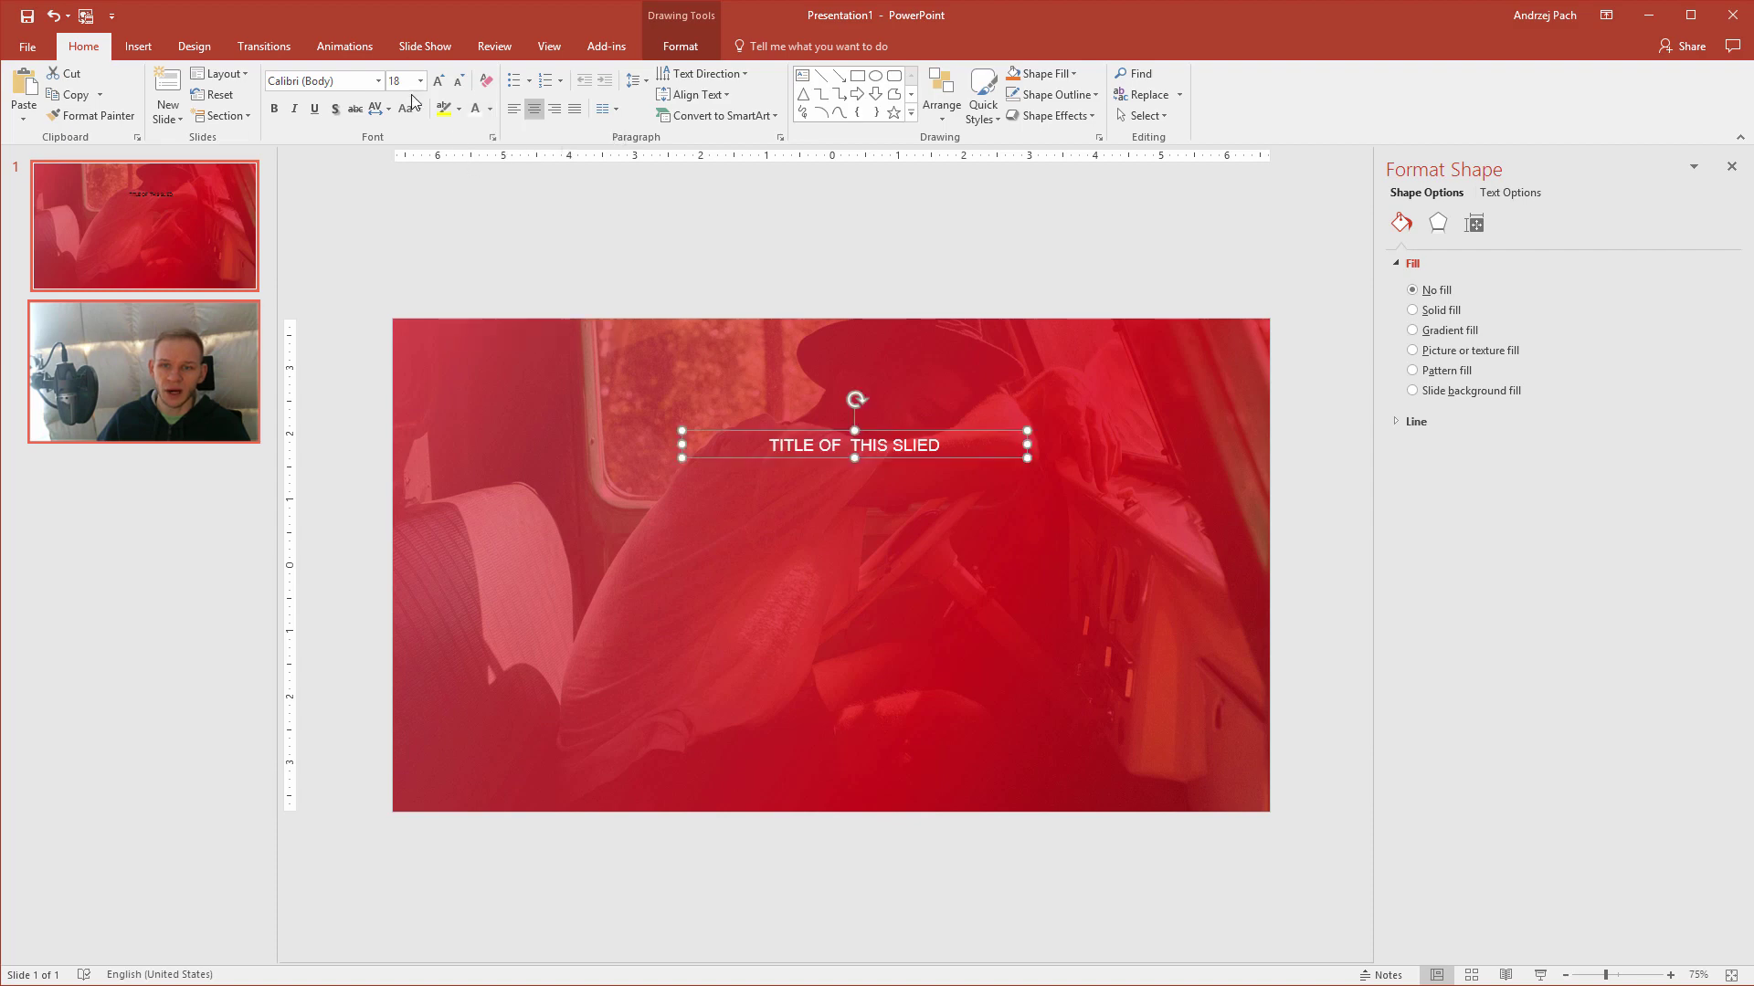
left_click(439, 82)
left_click(439, 82)
left_click(438, 82)
left_click(439, 82)
left_click(438, 81)
left_click(438, 81)
left_click(439, 81)
key("ctrl+b")
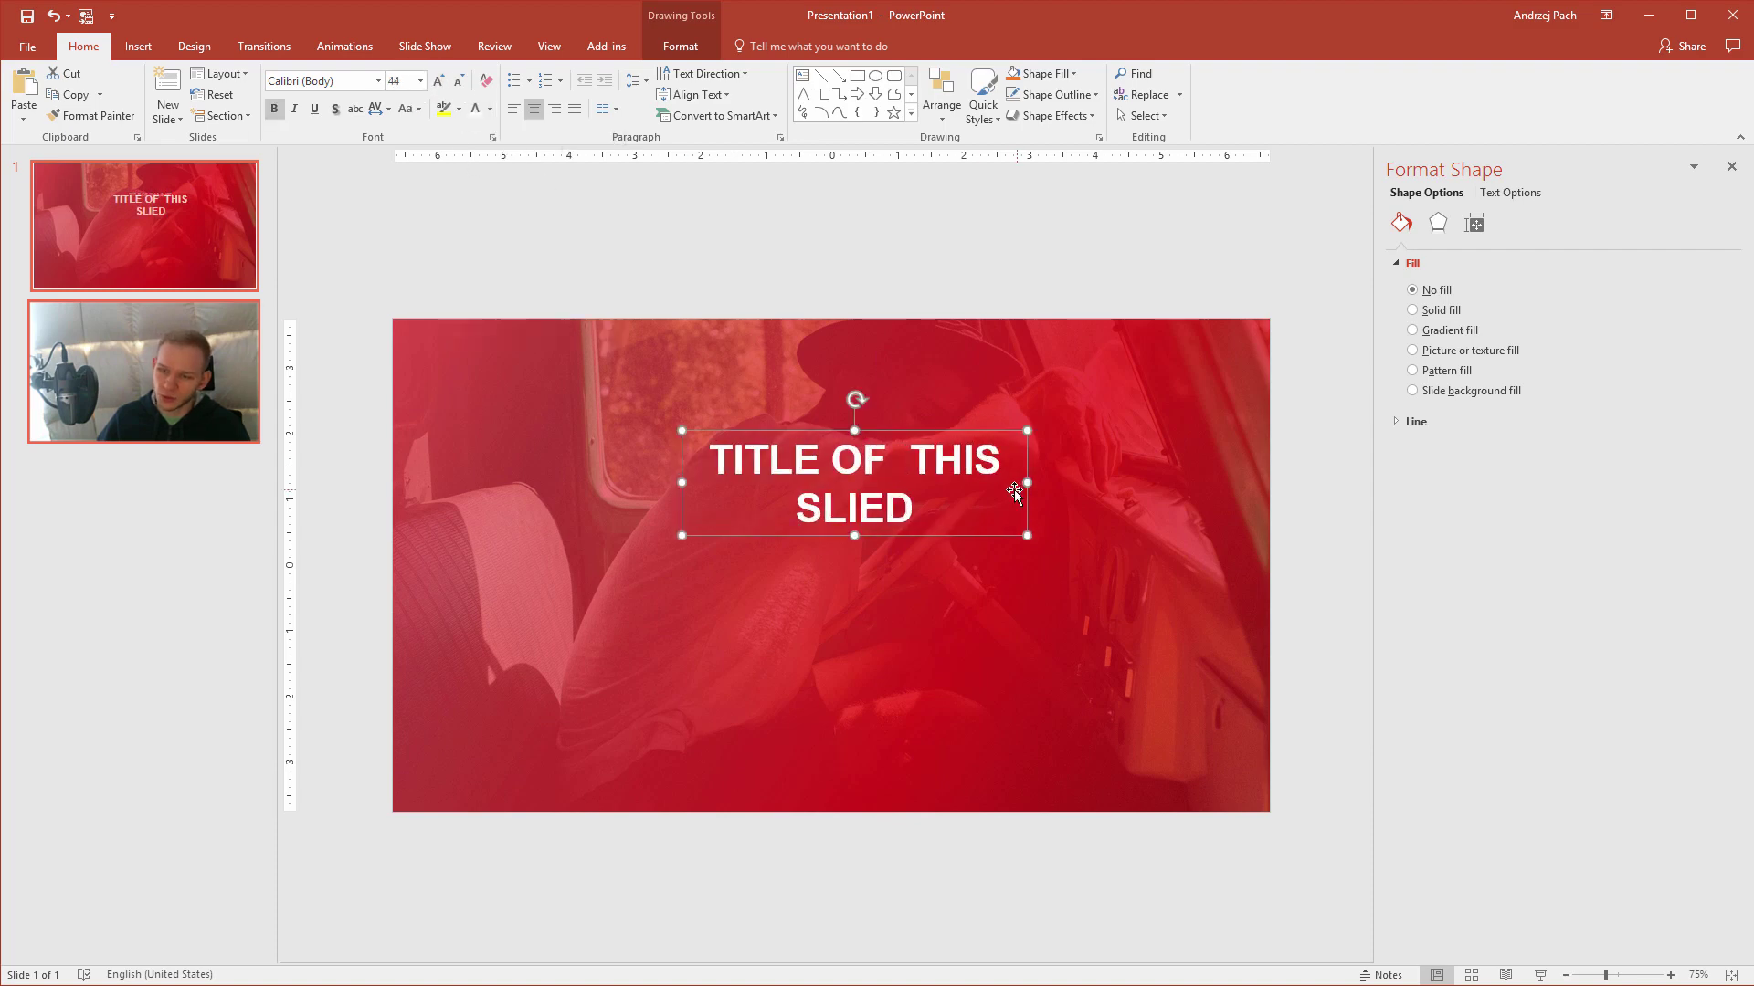
left_click_drag(1026, 483, 1174, 484)
left_click_drag(1059, 425, 972, 433)
Draw a long thin rectangle across the upper slide and fill it white.
left_click(138, 46)
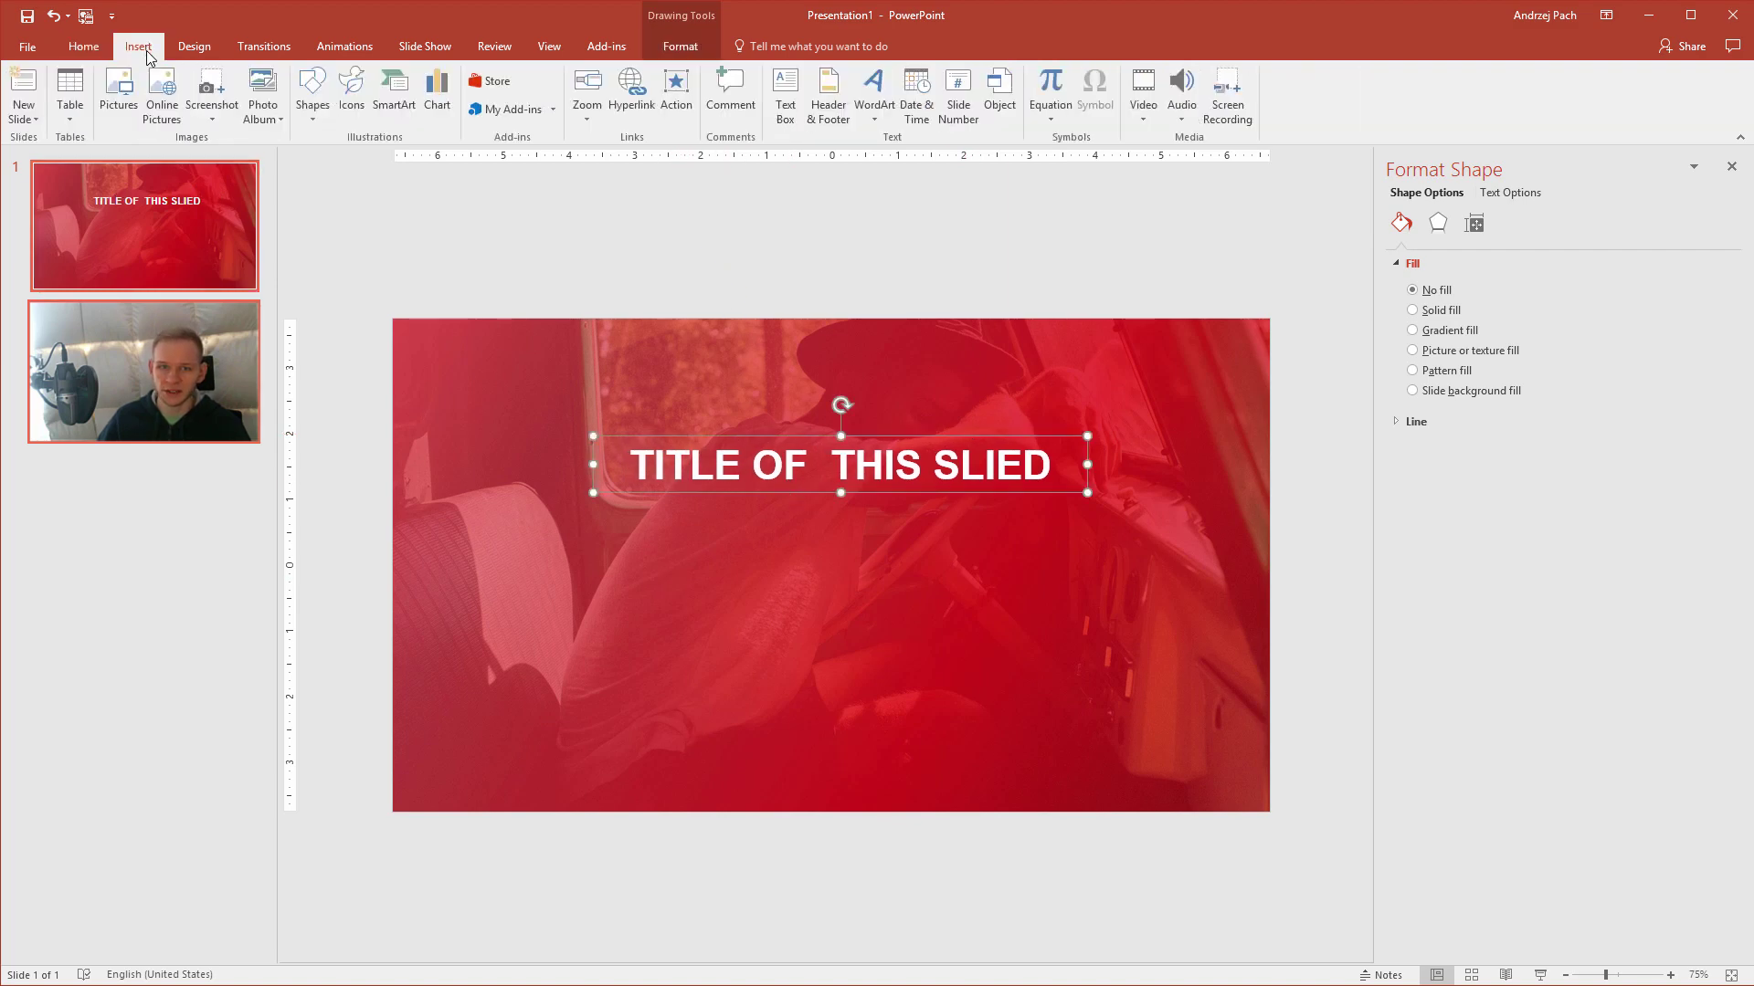
left_click(313, 91)
left_click(359, 157)
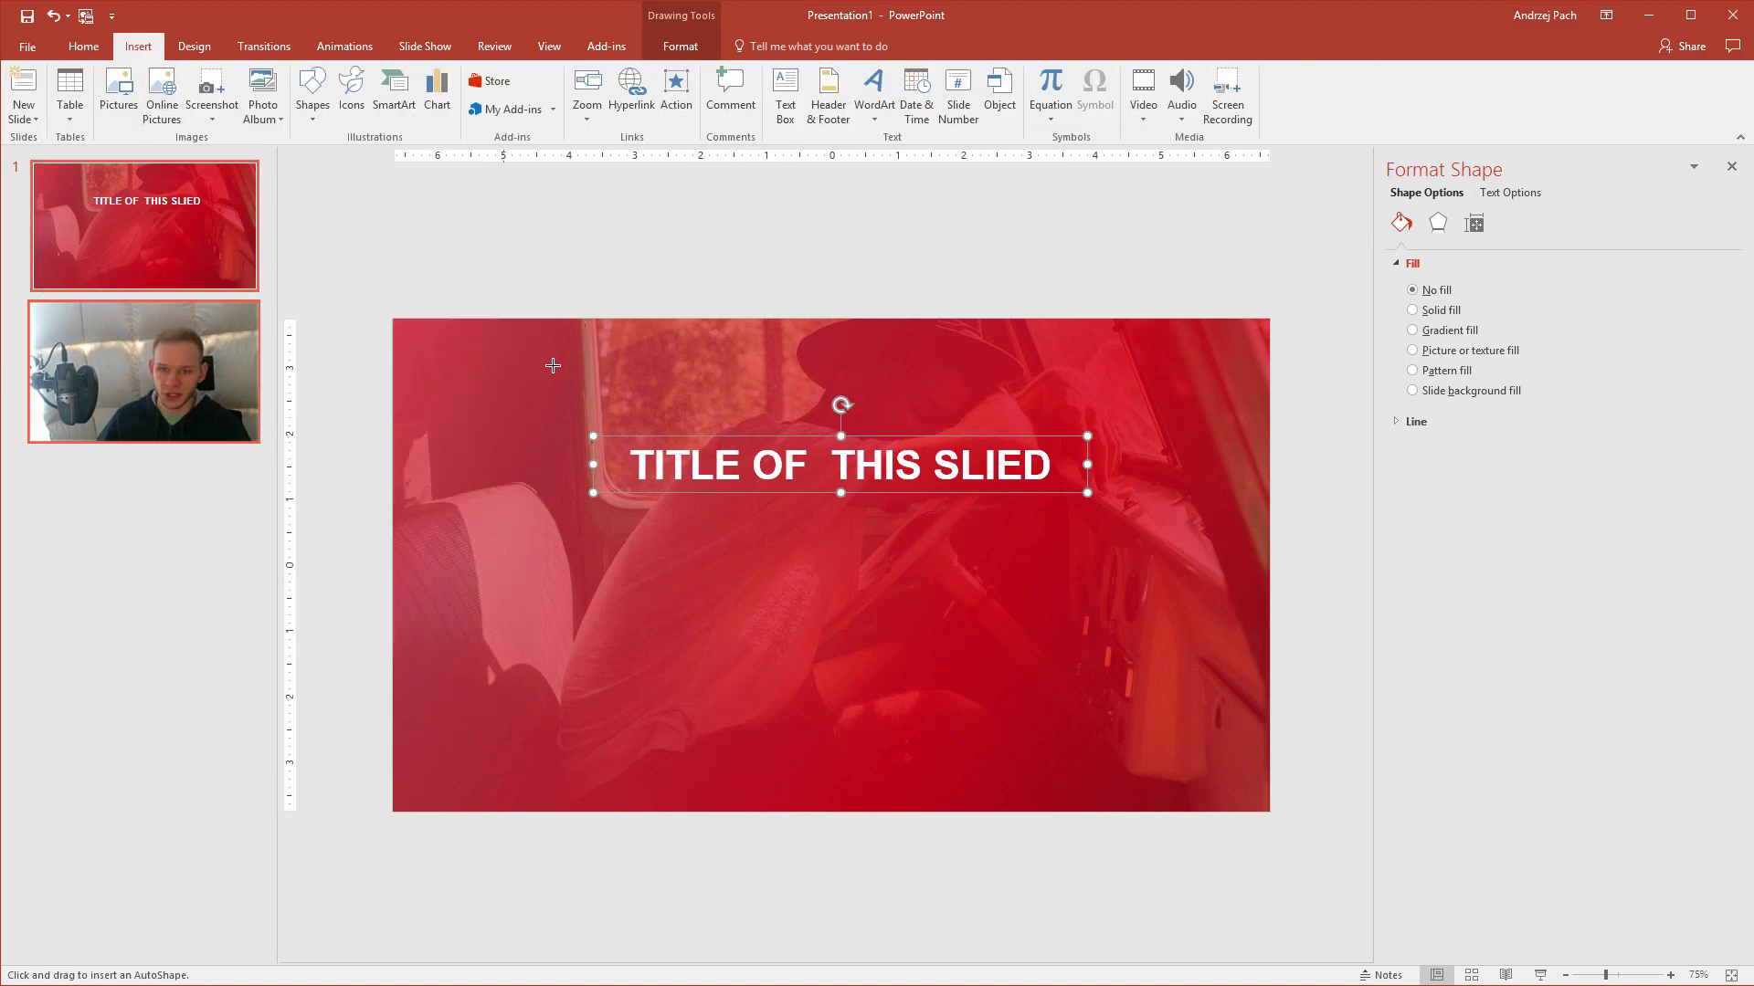
left_click_drag(477, 383, 1162, 396)
left_click(661, 73)
left_click(638, 104)
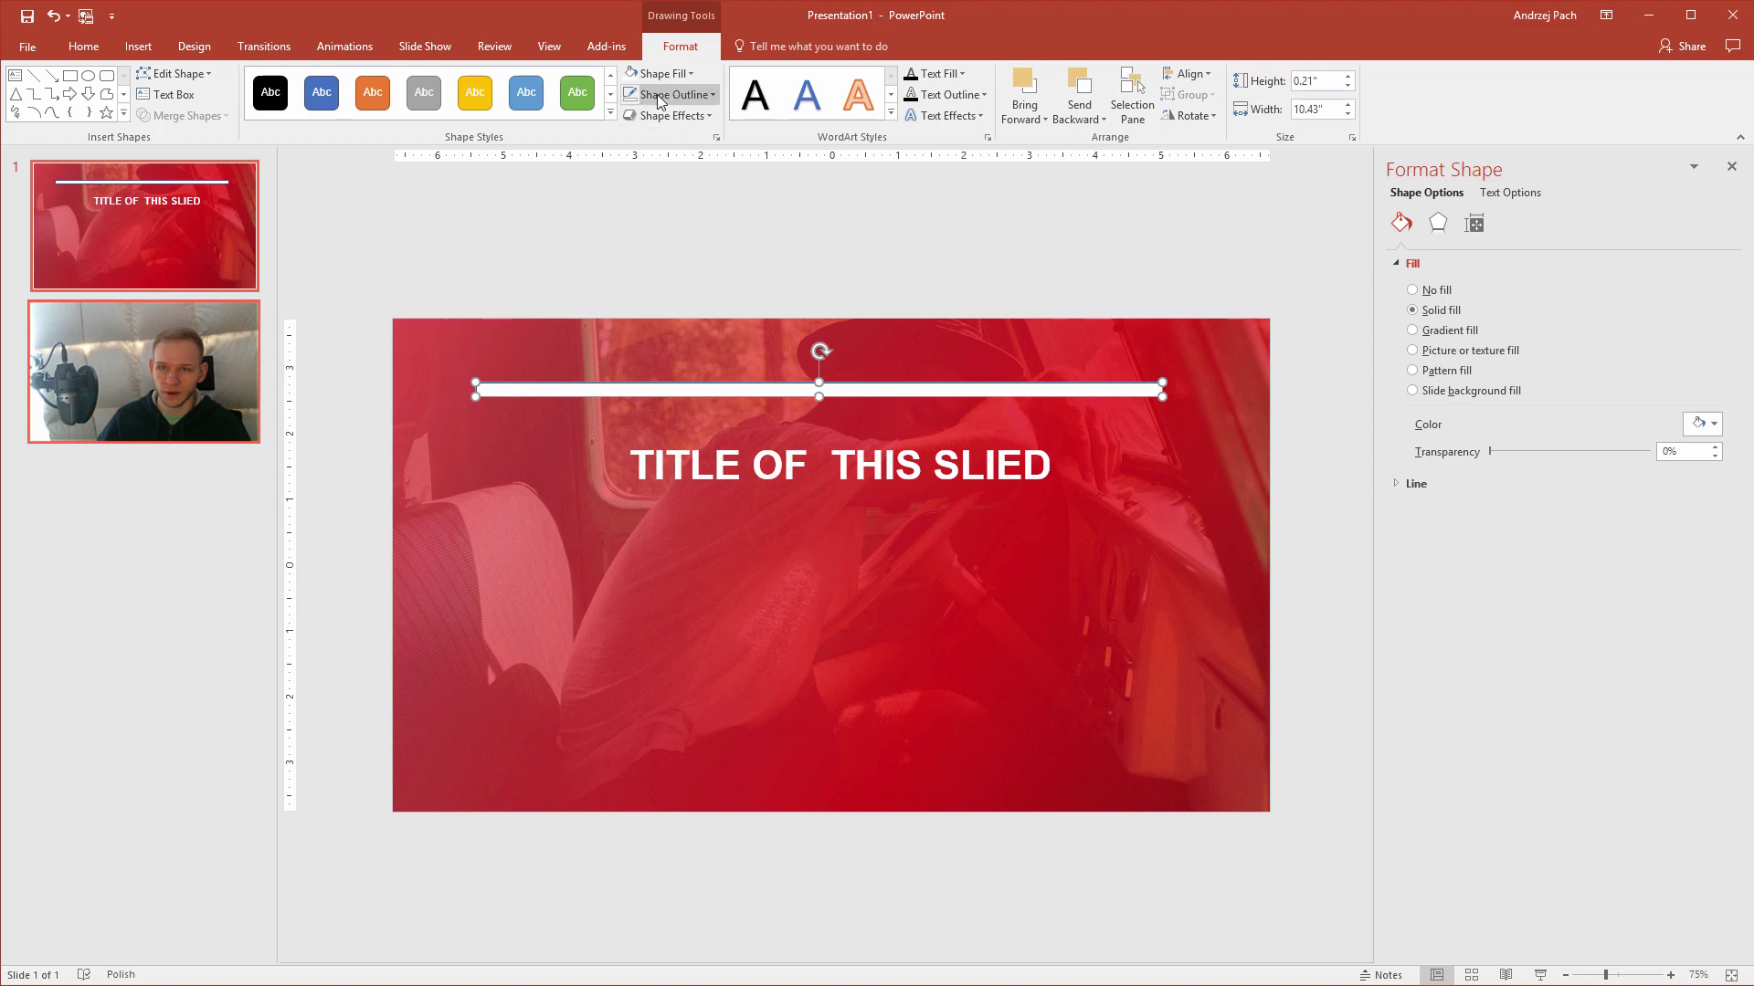
Place the white bar above the shifted title, adjust the red overlay, and copy the bar into a small lower-left square.
left_click_drag(665, 389, 832, 432)
key("ctrl+a")
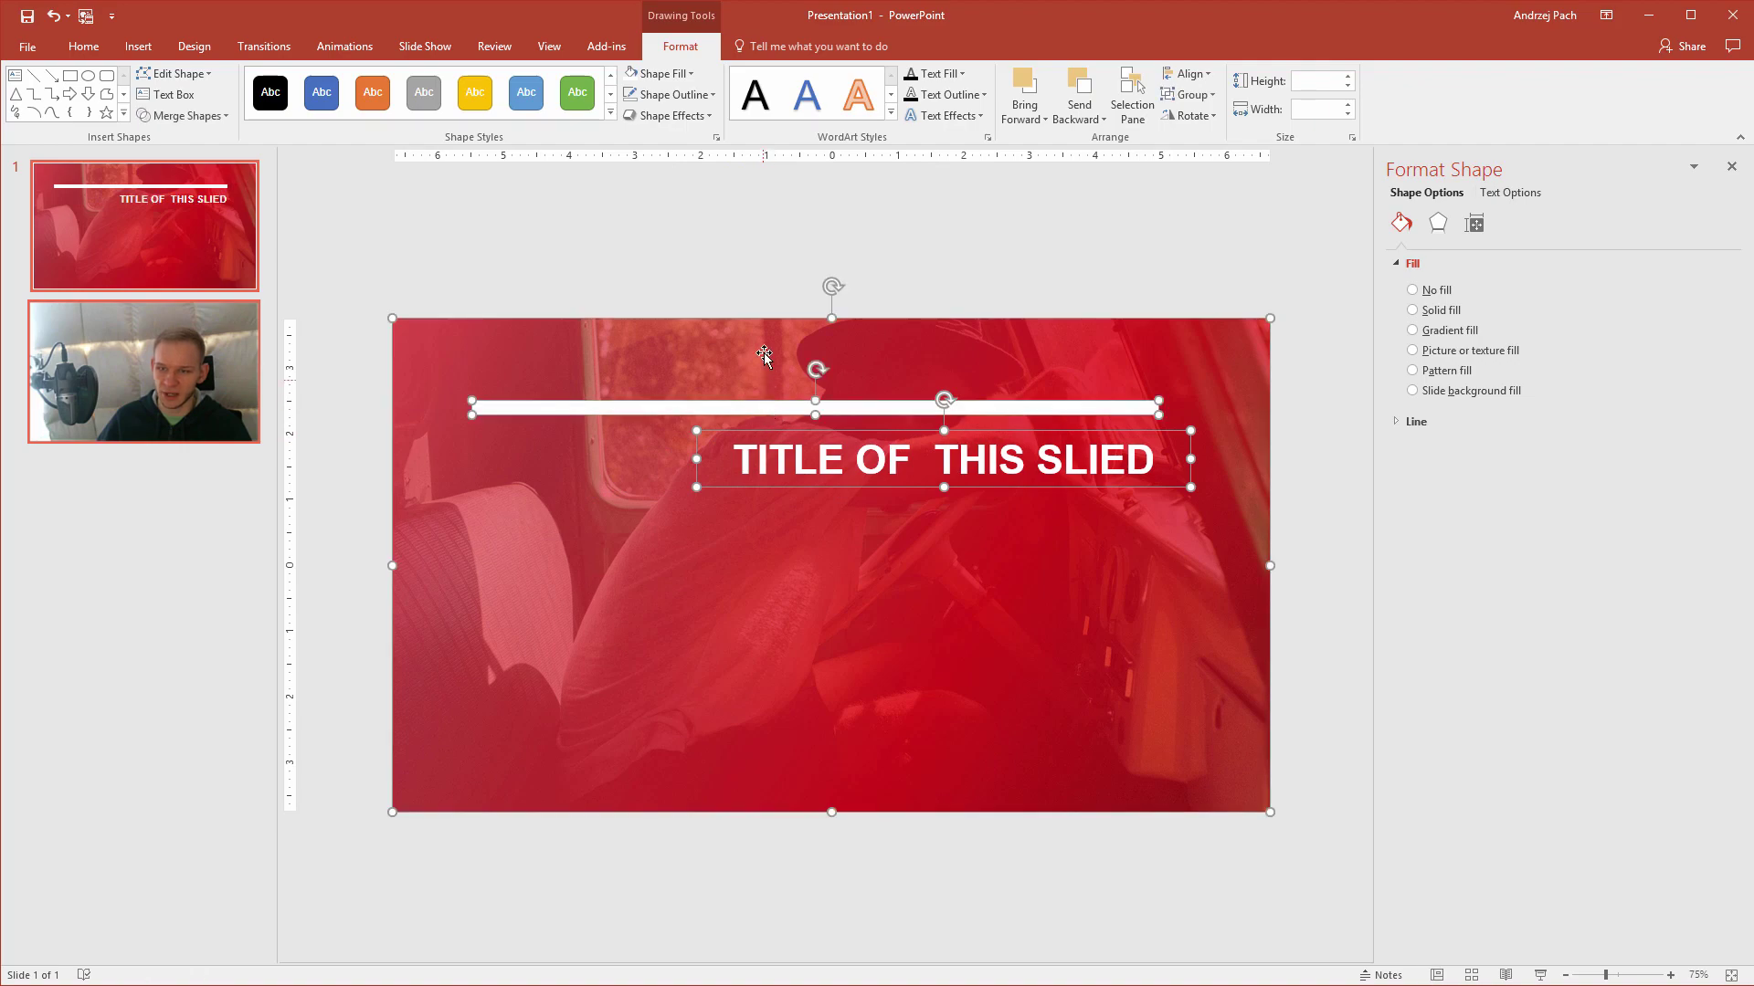
left_click_drag(696, 442, 742, 423)
left_click_drag(616, 452, 798, 748)
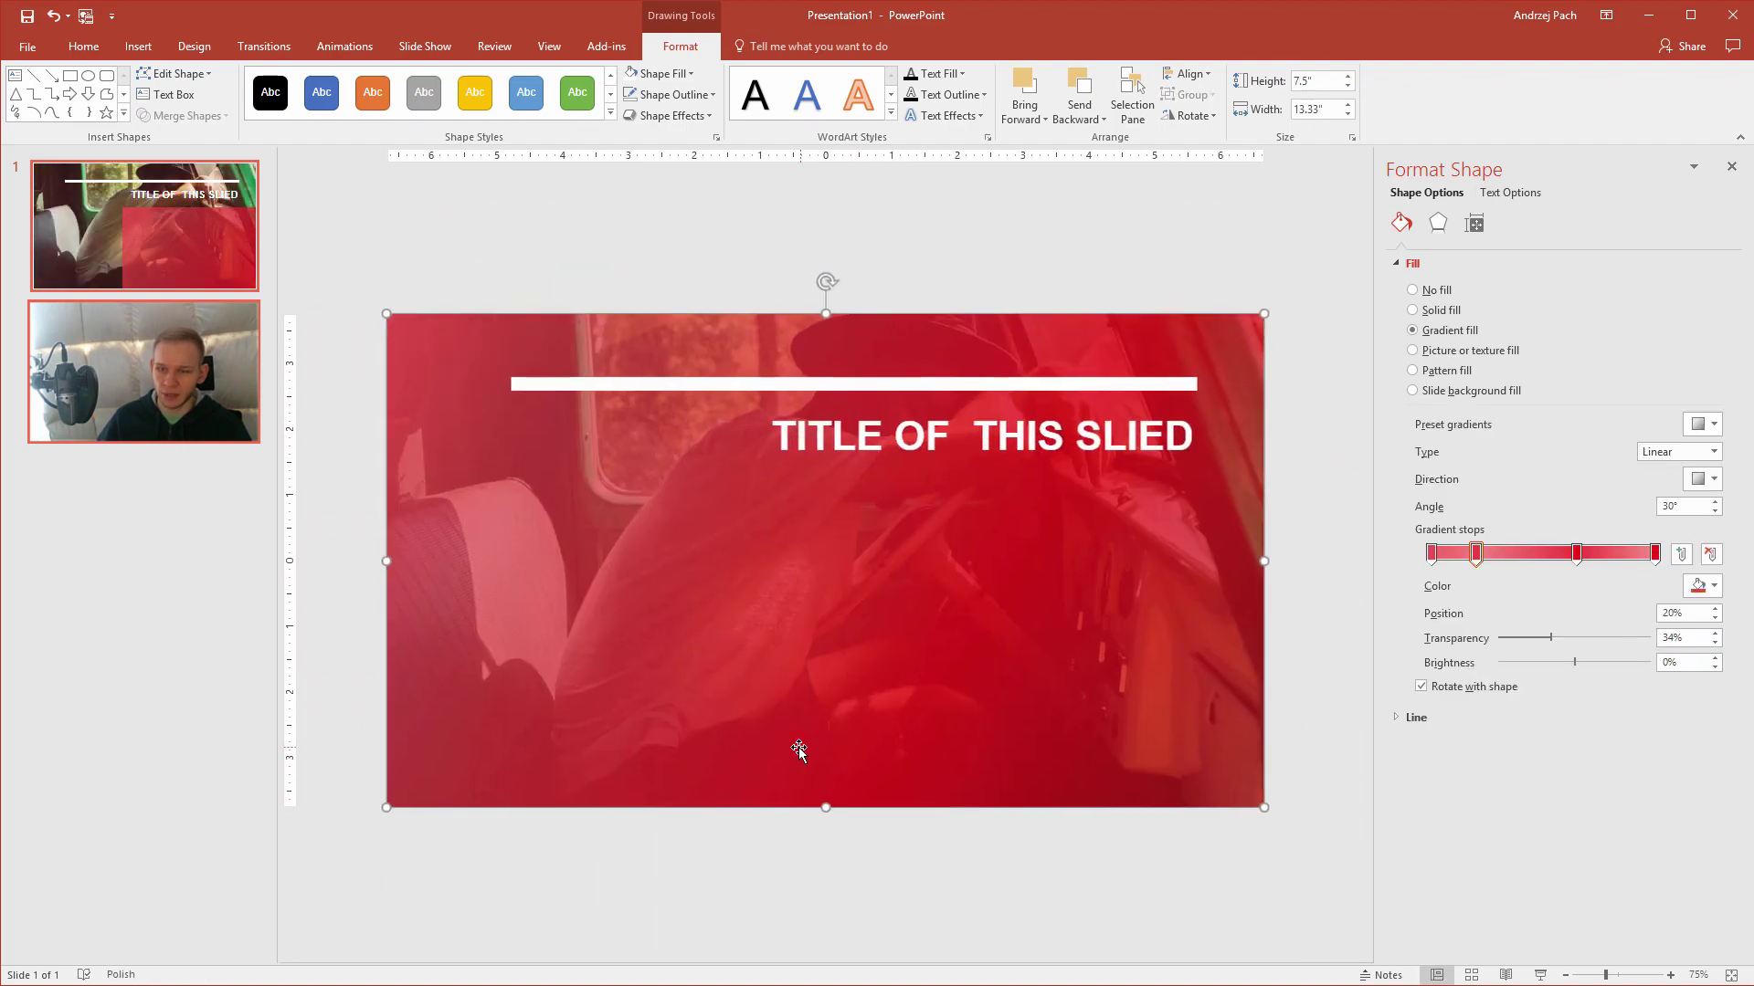
left_click(819, 829)
left_click_drag(731, 390, 657, 626)
left_click_drag(1129, 629, 567, 736)
Make the square hollow with a thick white outline.
left_click(672, 76)
left_click(680, 266)
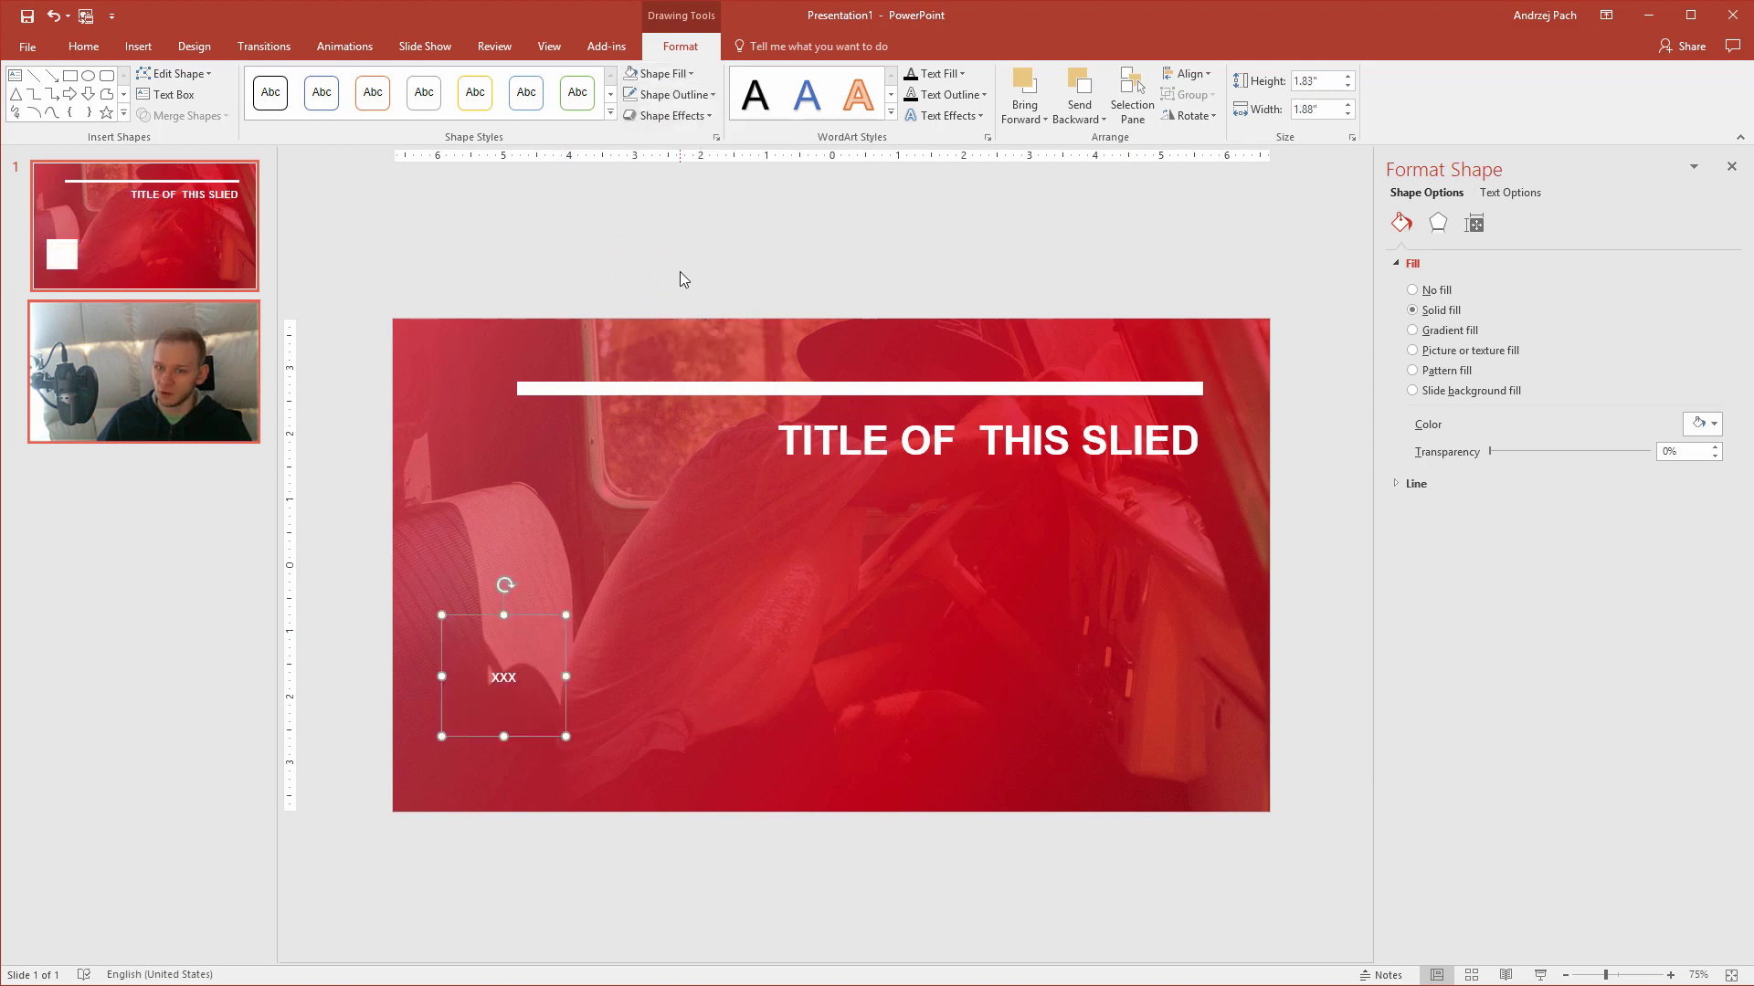
left_click(672, 95)
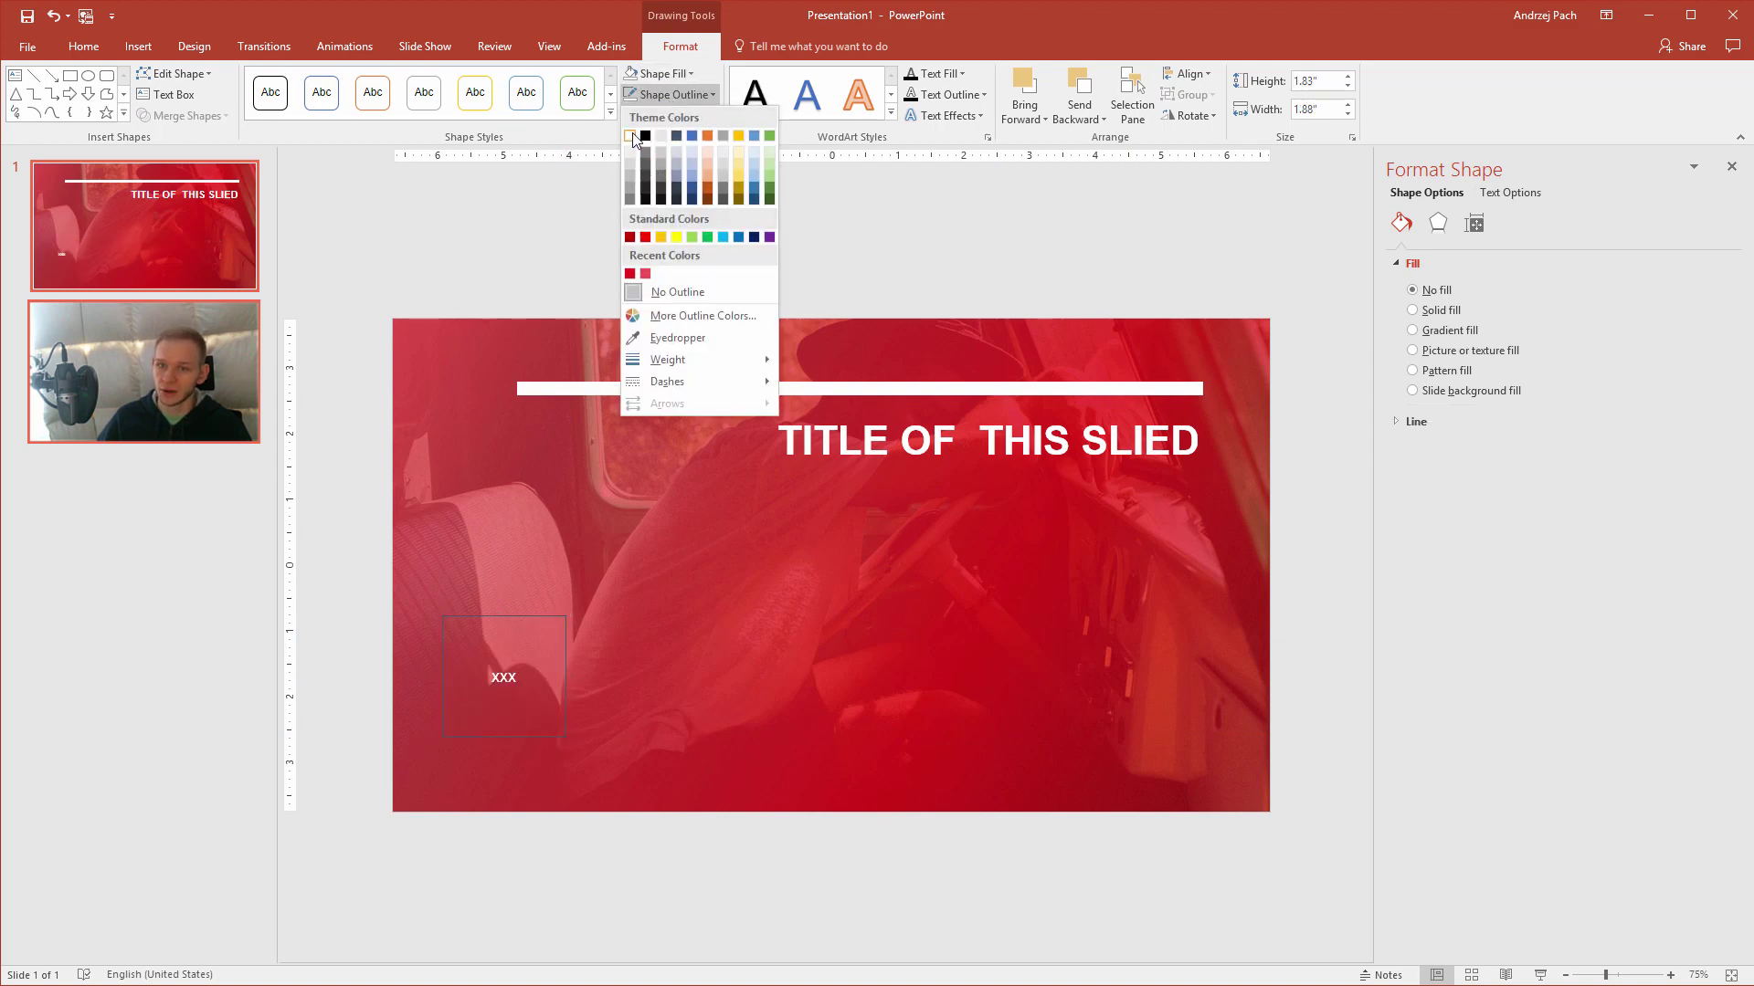
left_click(632, 140)
left_click(672, 95)
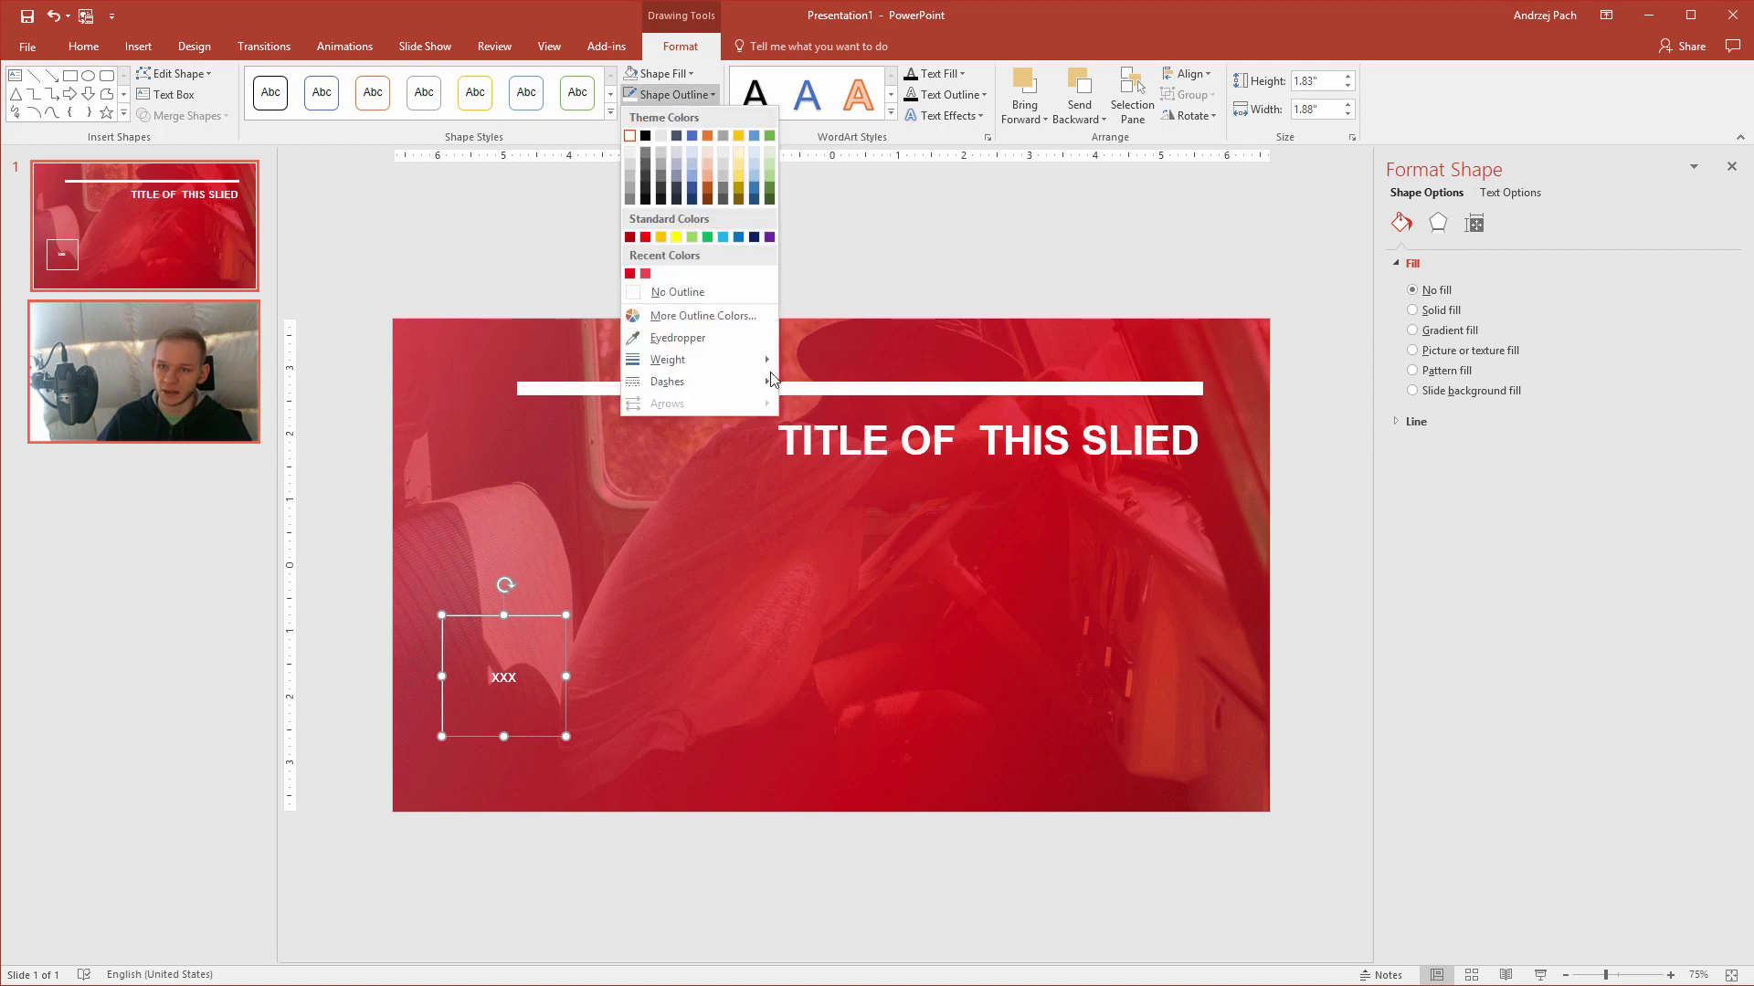
mouse_move(736, 359)
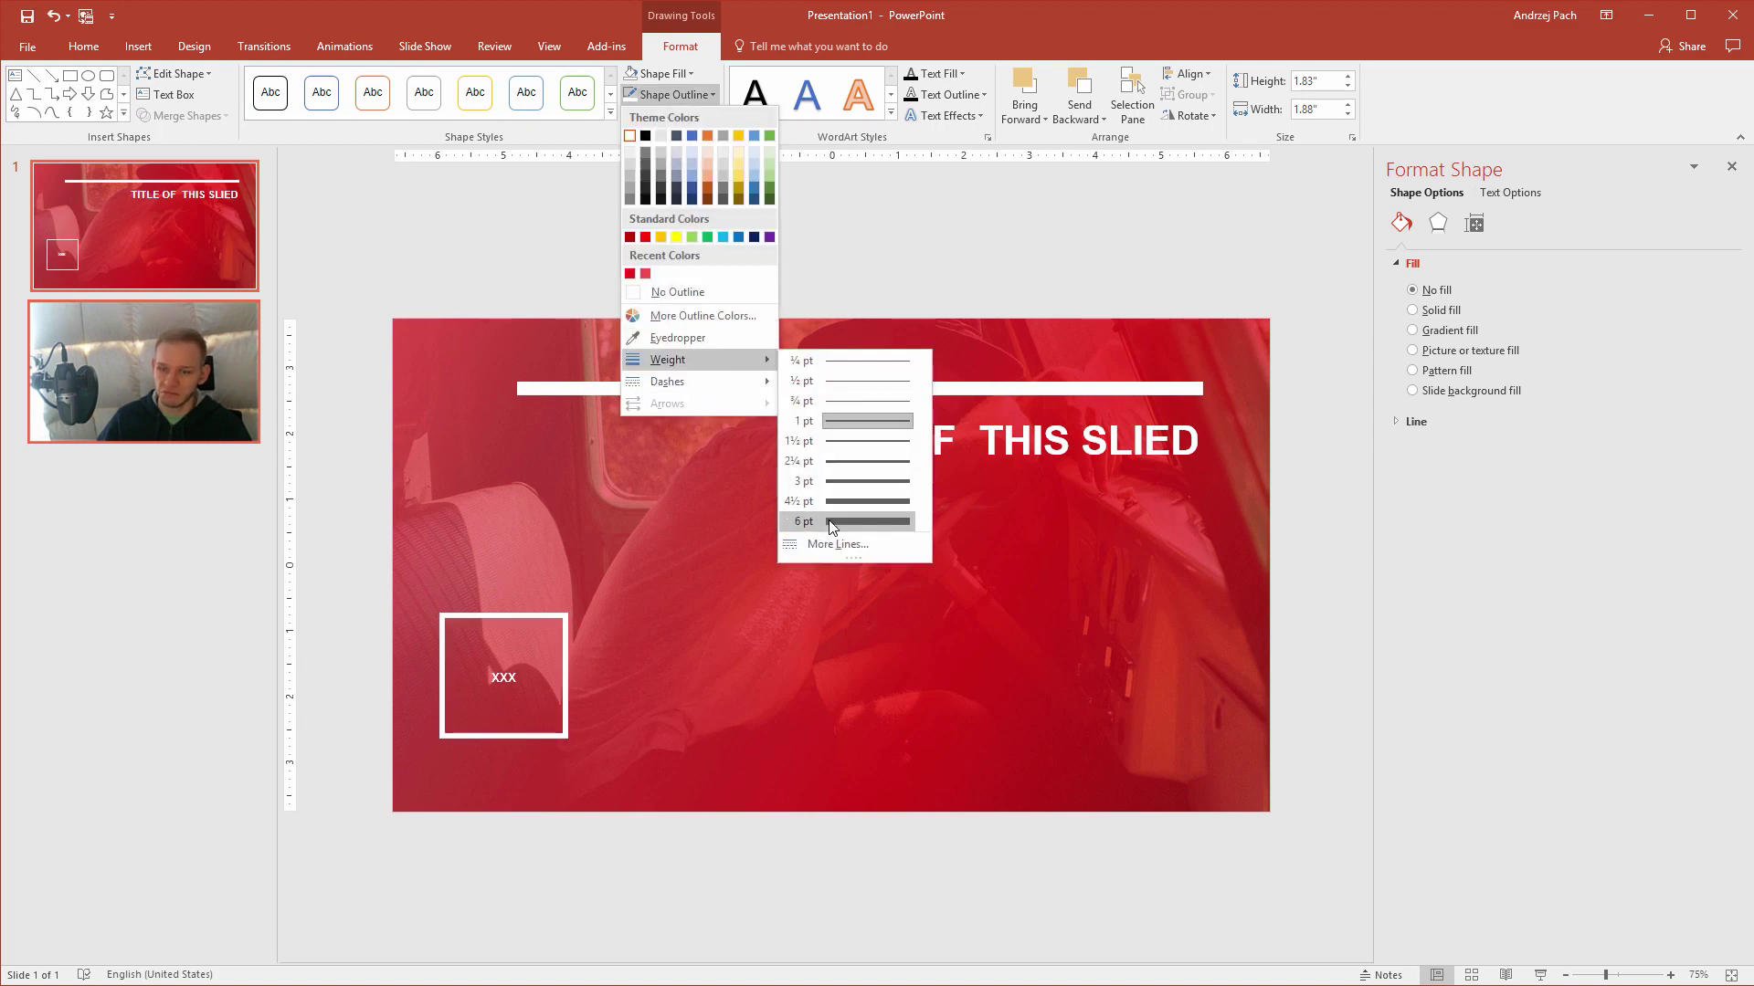
left_click(846, 544)
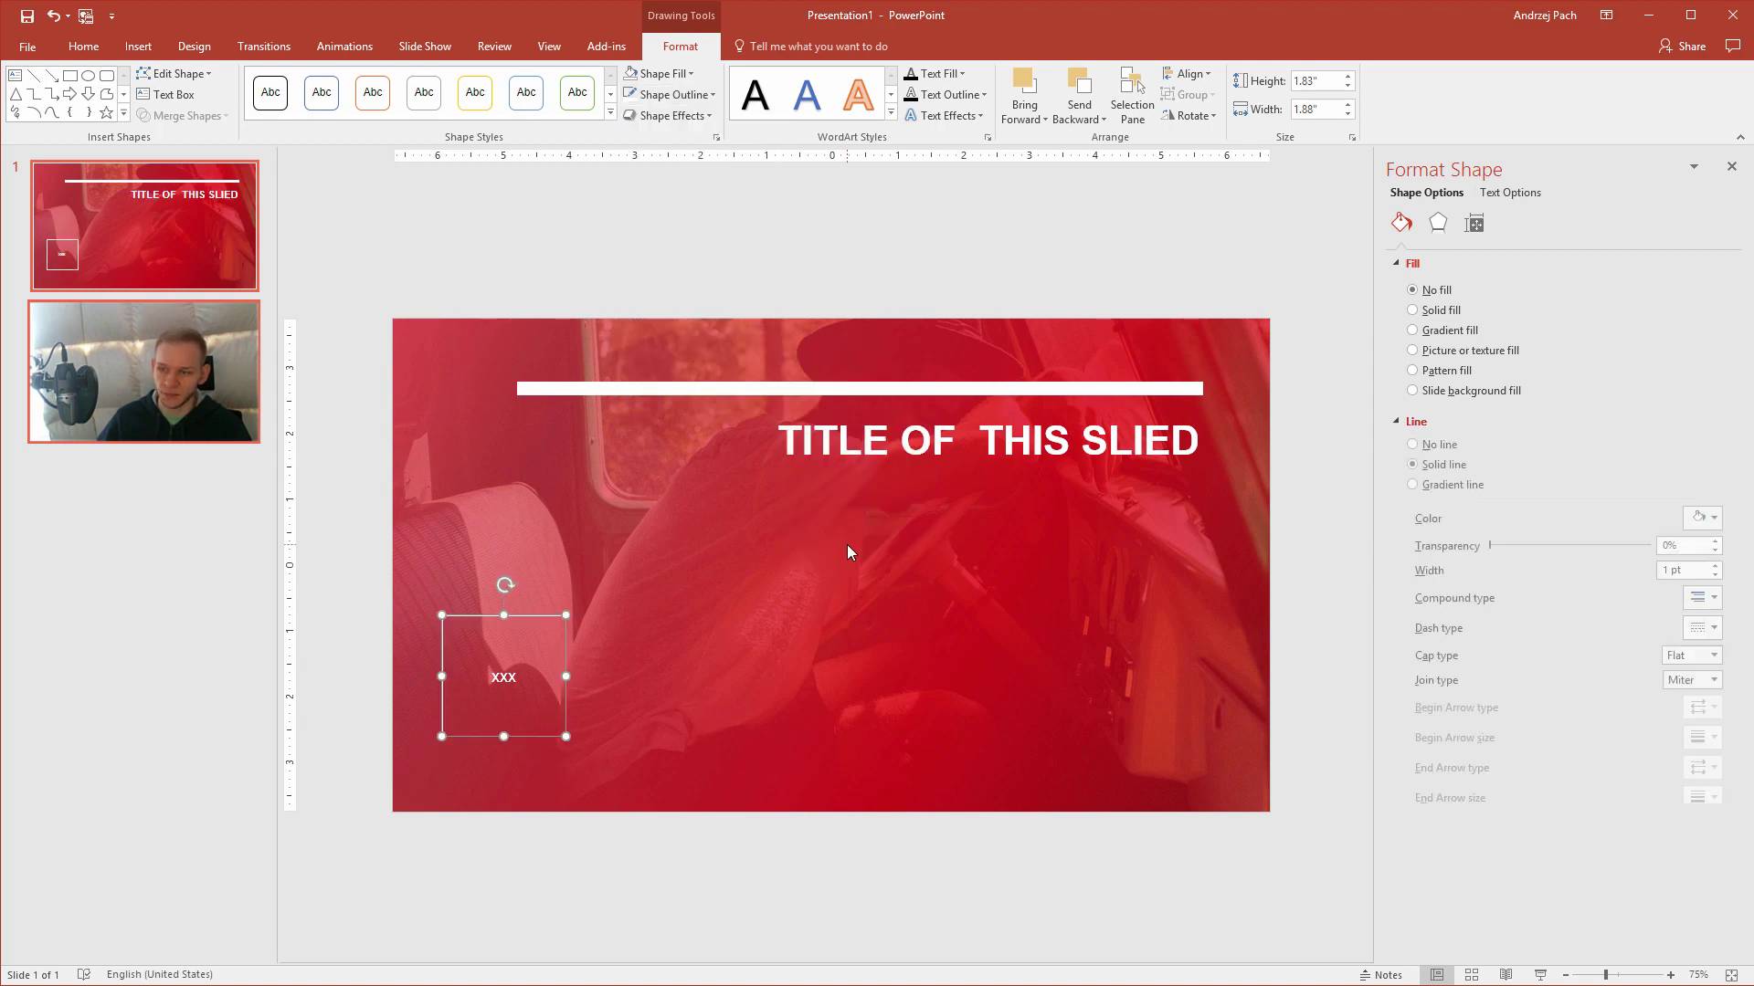
left_click_drag(1713, 570, 1714, 574)
Type 5 in the square and enlarge it to 80 pt.
double_click(513, 676)
type("5")
key("shift+Left")
left_click(83, 46)
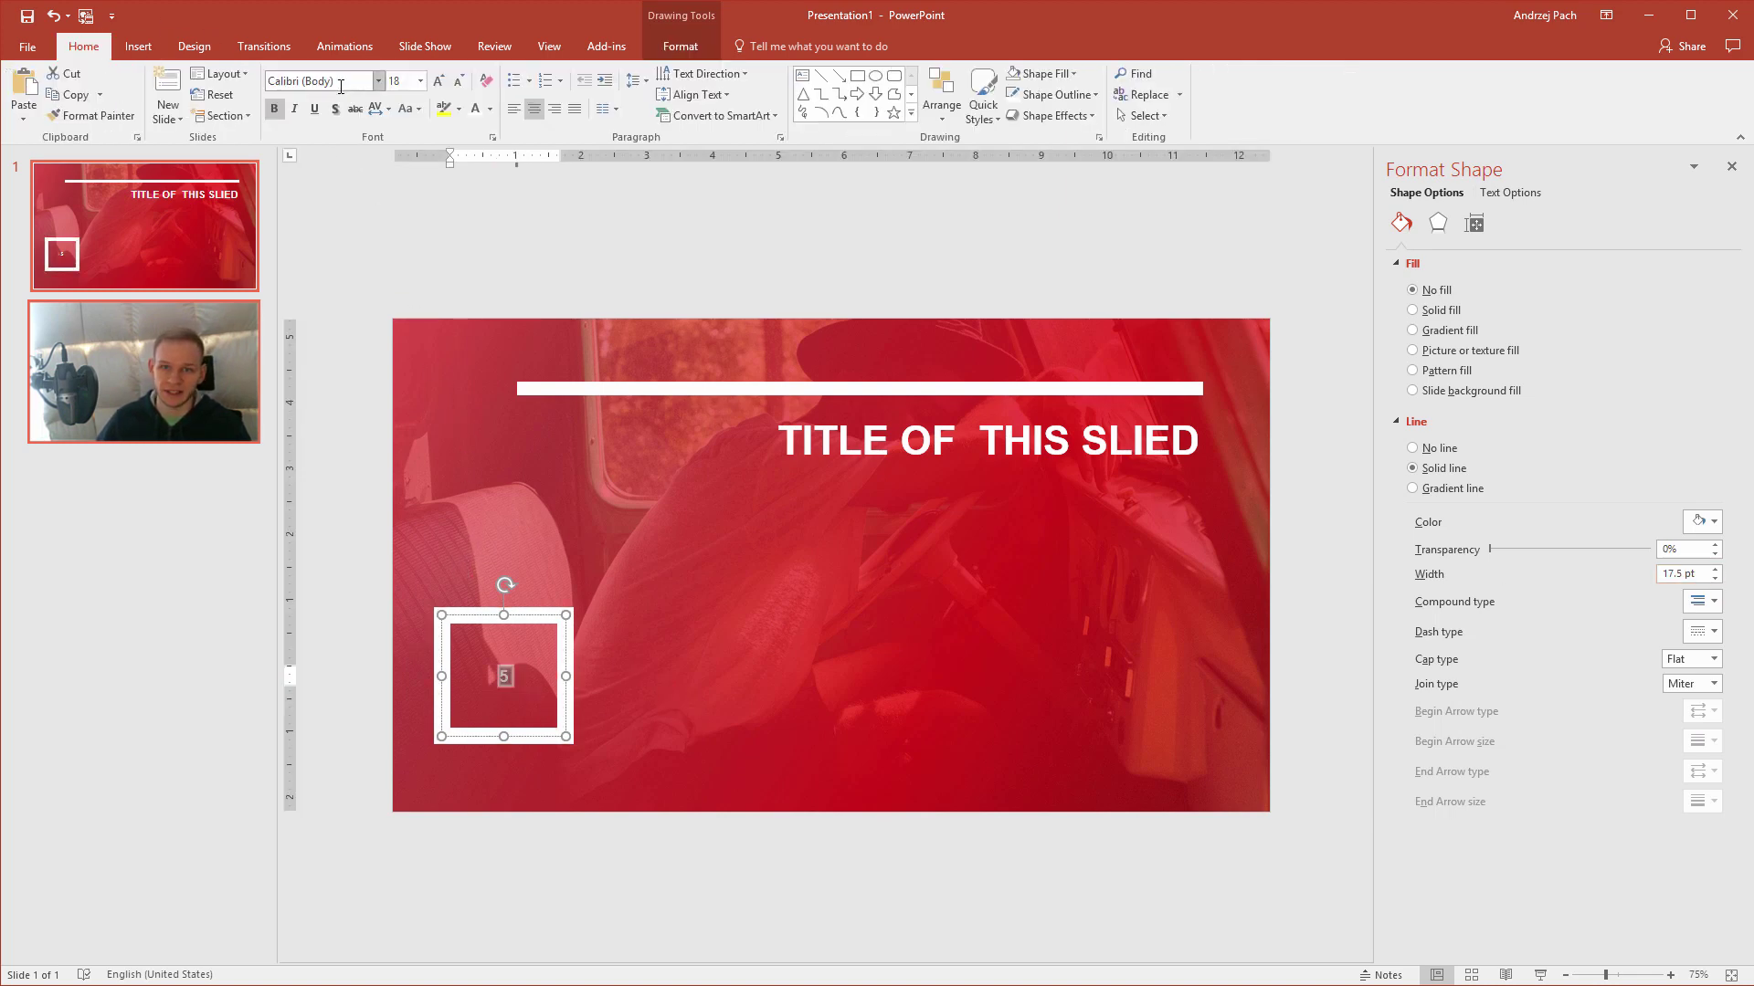
left_click(437, 82)
left_click(437, 83)
left_click(437, 82)
left_click(436, 82)
left_click(437, 82)
left_click(437, 82)
left_click(437, 82)
left_click(436, 82)
left_click(436, 82)
Move the 5 box up beside the title, then shift bar, title and box left together.
left_click_drag(473, 605, 558, 484)
left_click(941, 389, "shift")
left_click(933, 422, "shift")
left_click_drag(928, 413, 892, 419)
left_click(1023, 881)
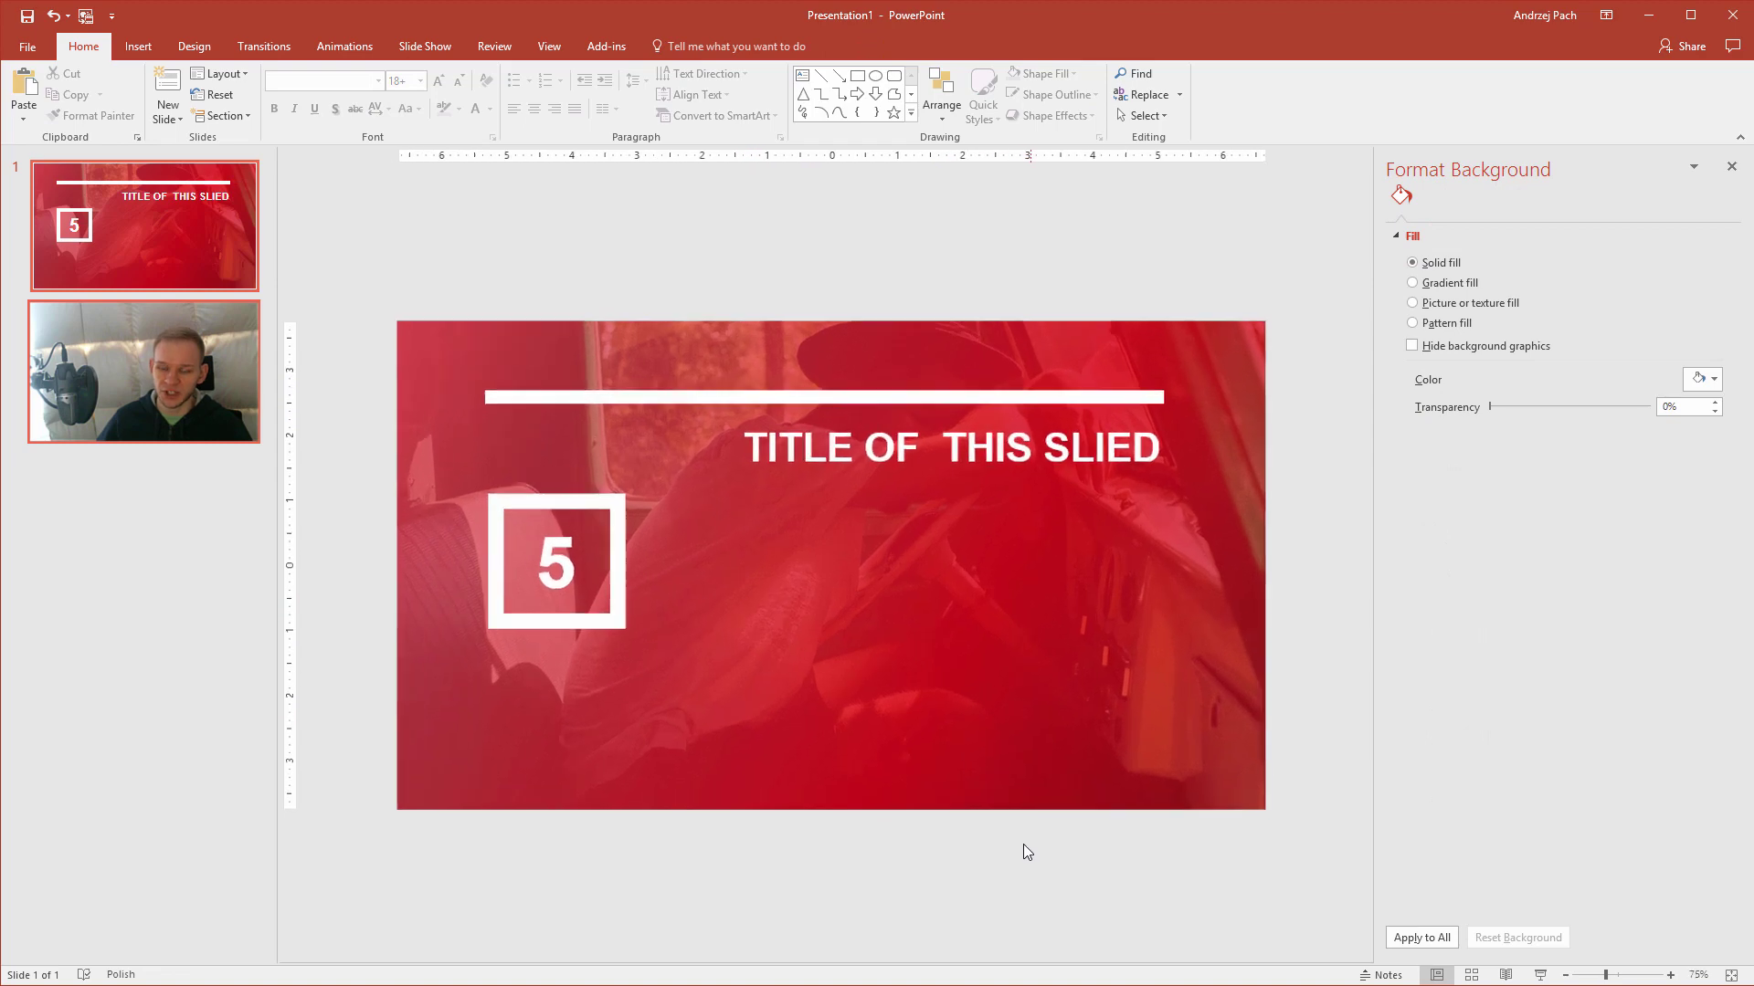